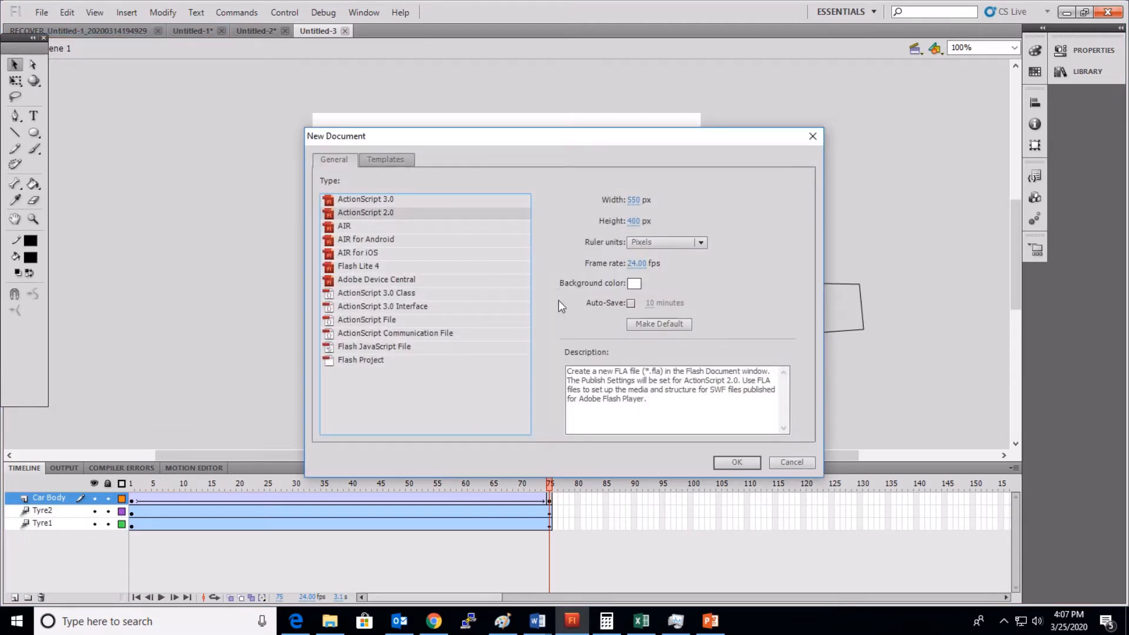
Create a new ActionScript 2.0 document at 550 × 400 px and 24 fps.
{"action": "left_click", "coordinate": [737, 462]}
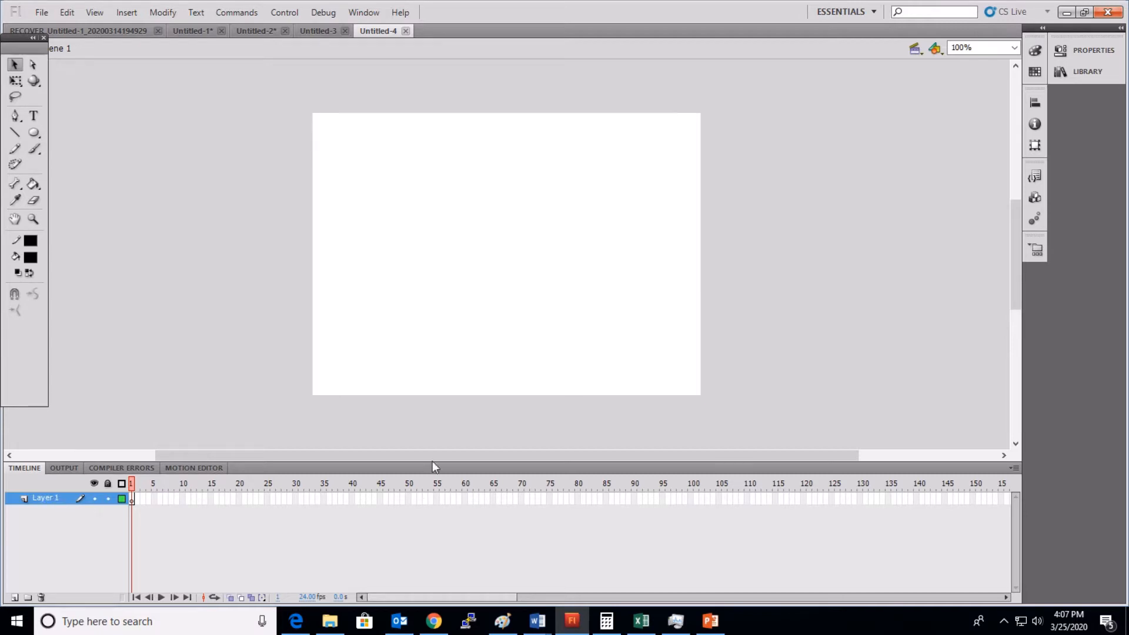
Switch to the PowerPoint presentation and highlight the "Classic Tween" line on the title slide.
{"action": "left_click", "coordinate": [711, 621]}
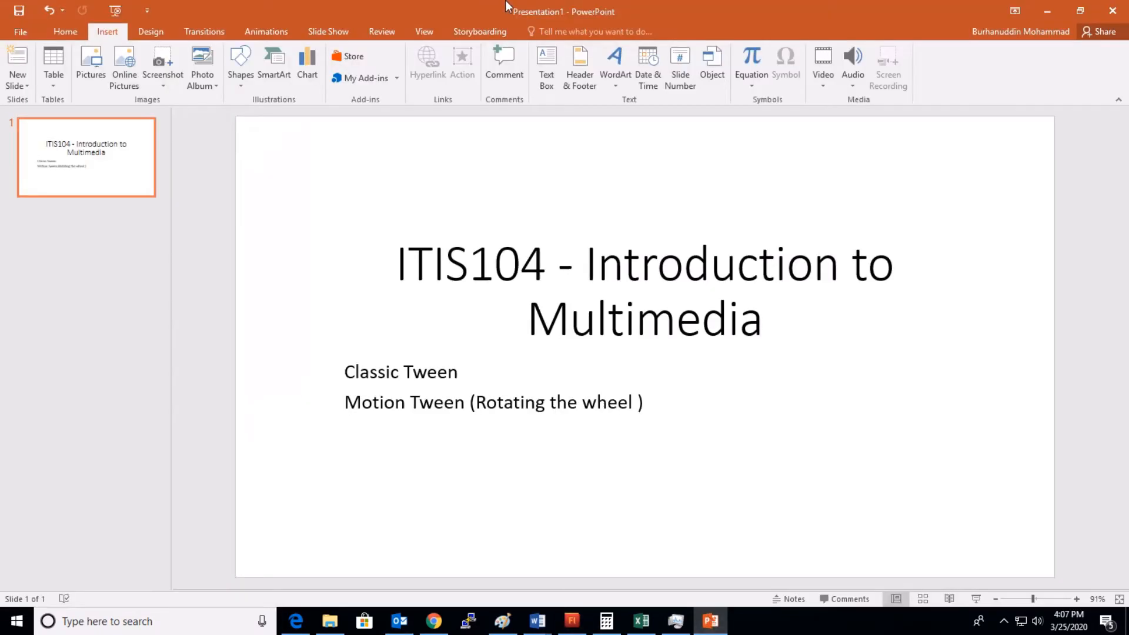
{"action": "mouse_move", "coordinate": [522, 6]}
{"action": "left_click_drag", "start_coordinate": [346, 372], "coordinate": [463, 372]}
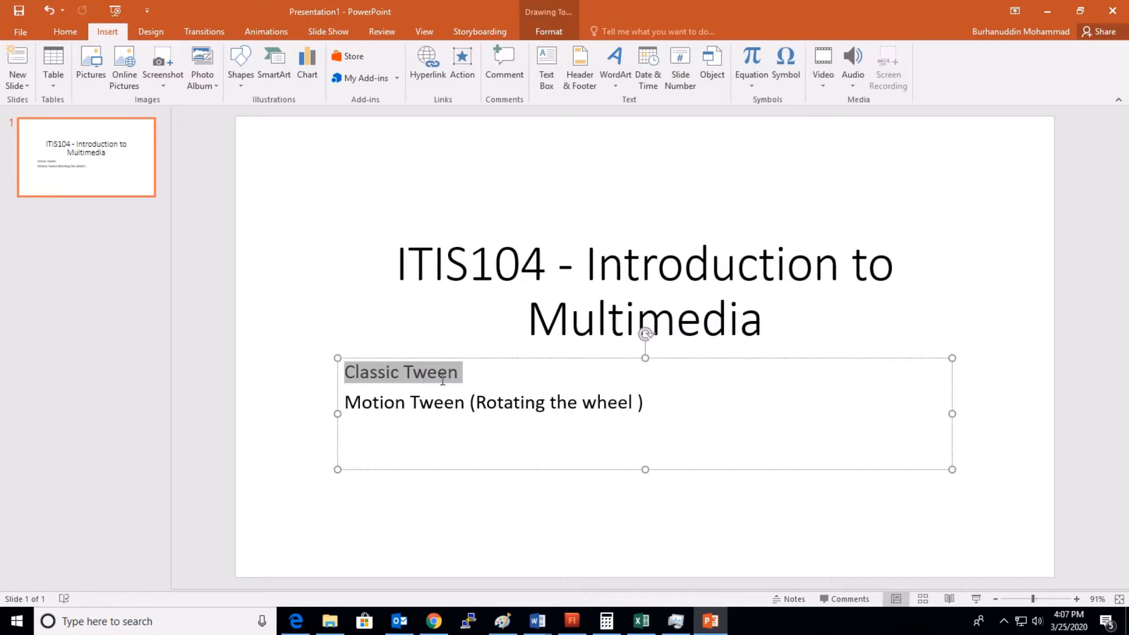
Return to Flash Professional, draw a tall oval near the stage's left edge and fill it with green.
{"action": "left_click", "coordinate": [572, 621]}
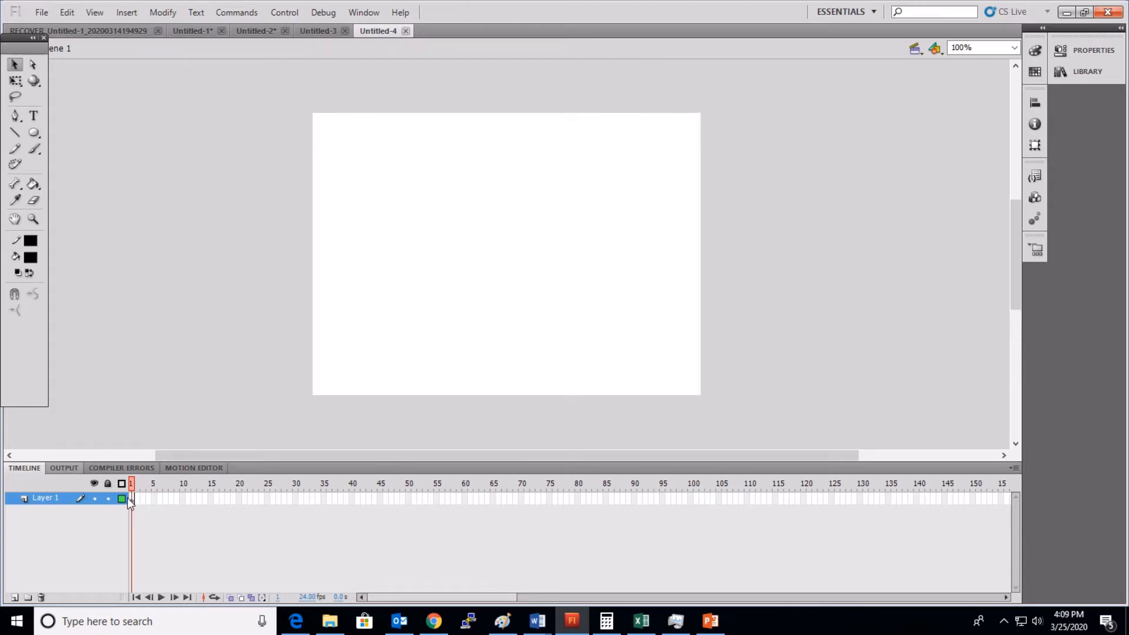
{"action": "left_click", "coordinate": [34, 133]}
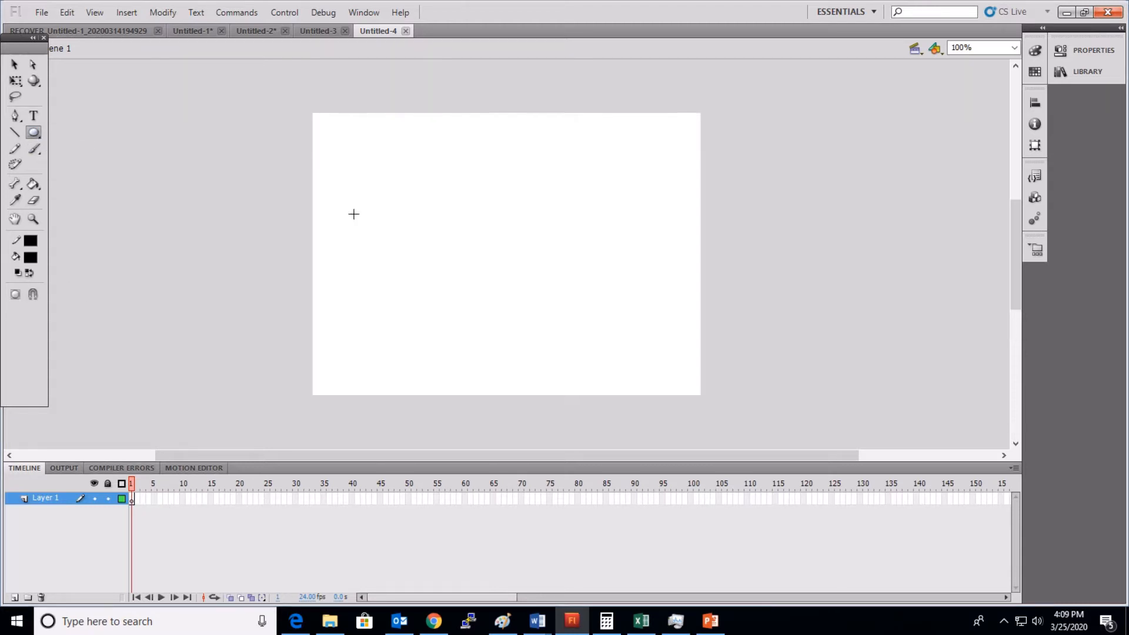
{"action": "left_click_drag", "start_coordinate": [328, 195], "coordinate": [399, 282]}
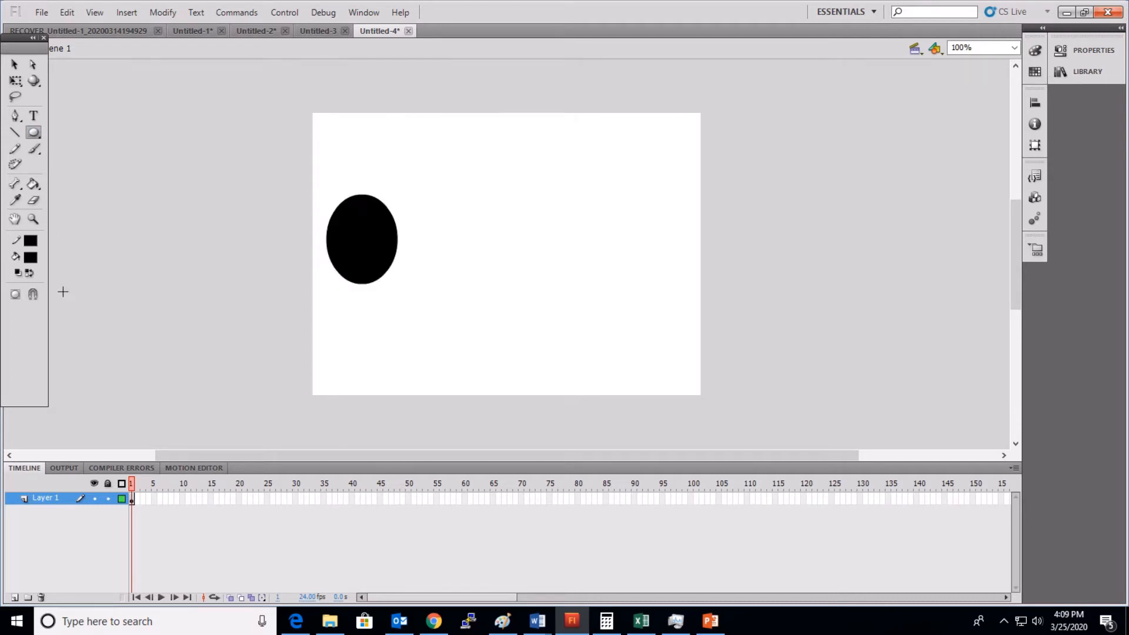
{"action": "left_click", "coordinate": [30, 257]}
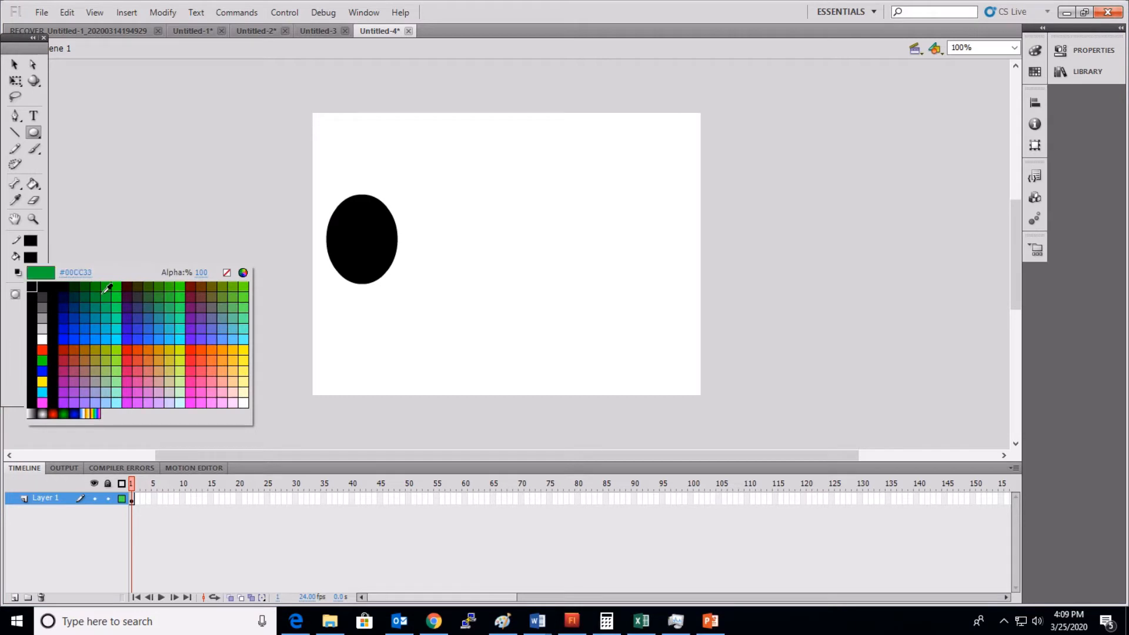
{"action": "left_click", "coordinate": [121, 294]}
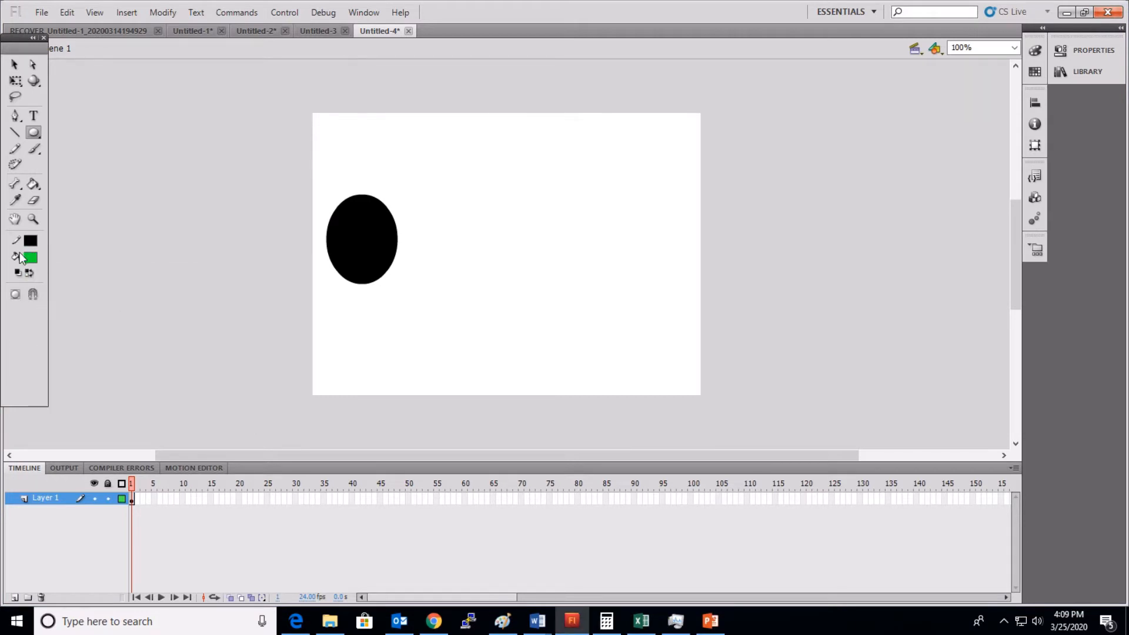
{"action": "left_click", "coordinate": [34, 183]}
{"action": "left_click", "coordinate": [344, 244]}
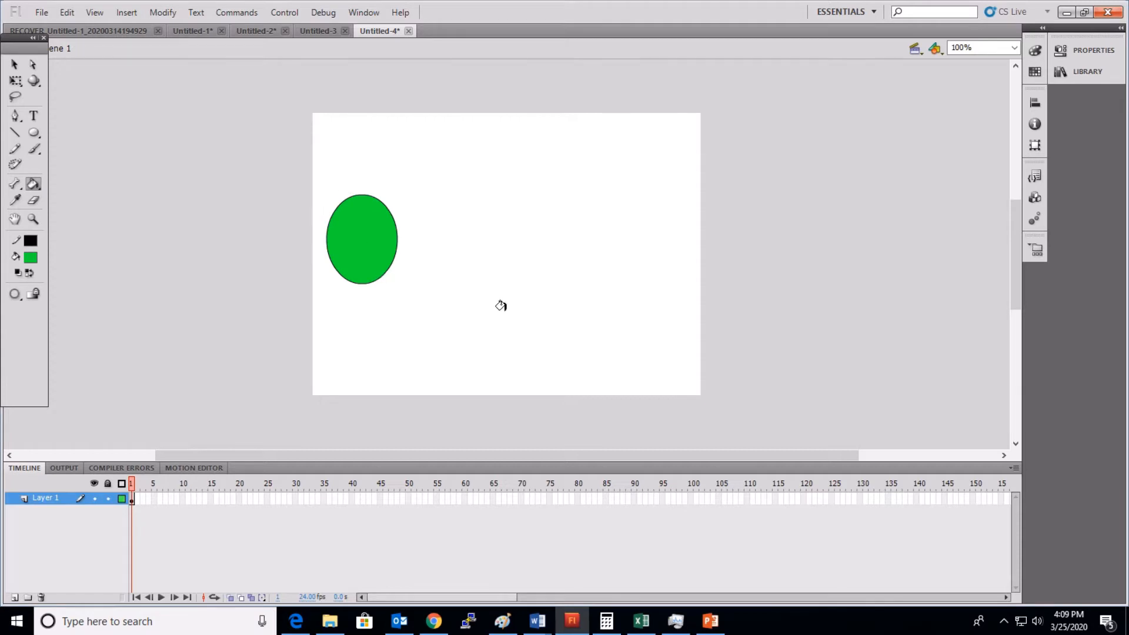
Insert a keyframe at frame 40 of Layer 1.
{"action": "left_click", "coordinate": [352, 499]}
{"action": "right_click", "coordinate": [351, 499]}
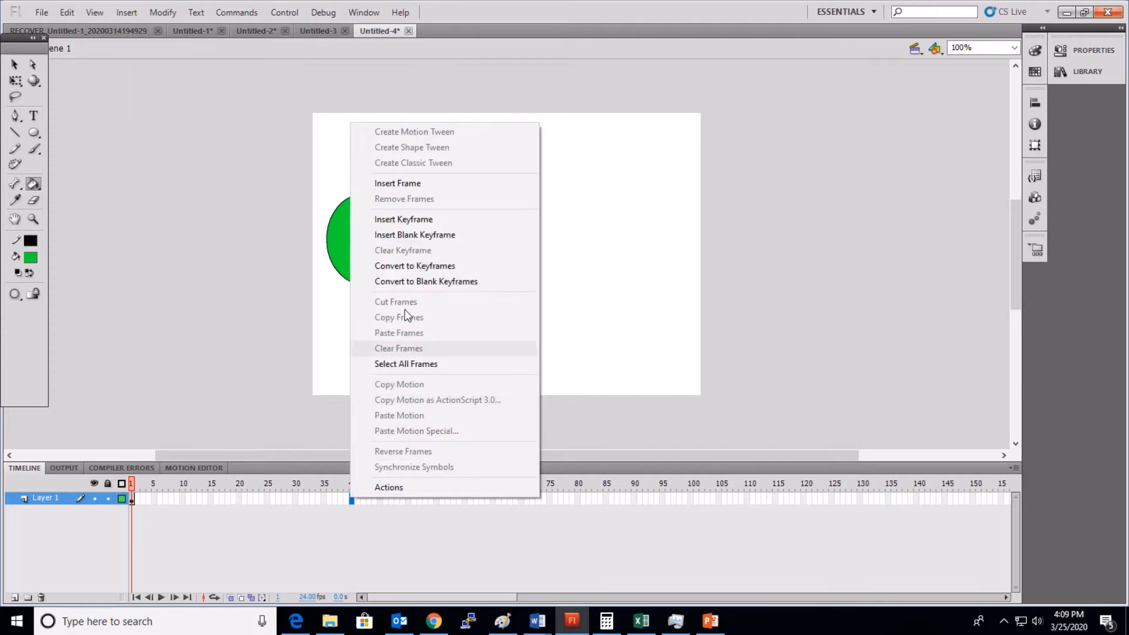
{"action": "left_click", "coordinate": [402, 219]}
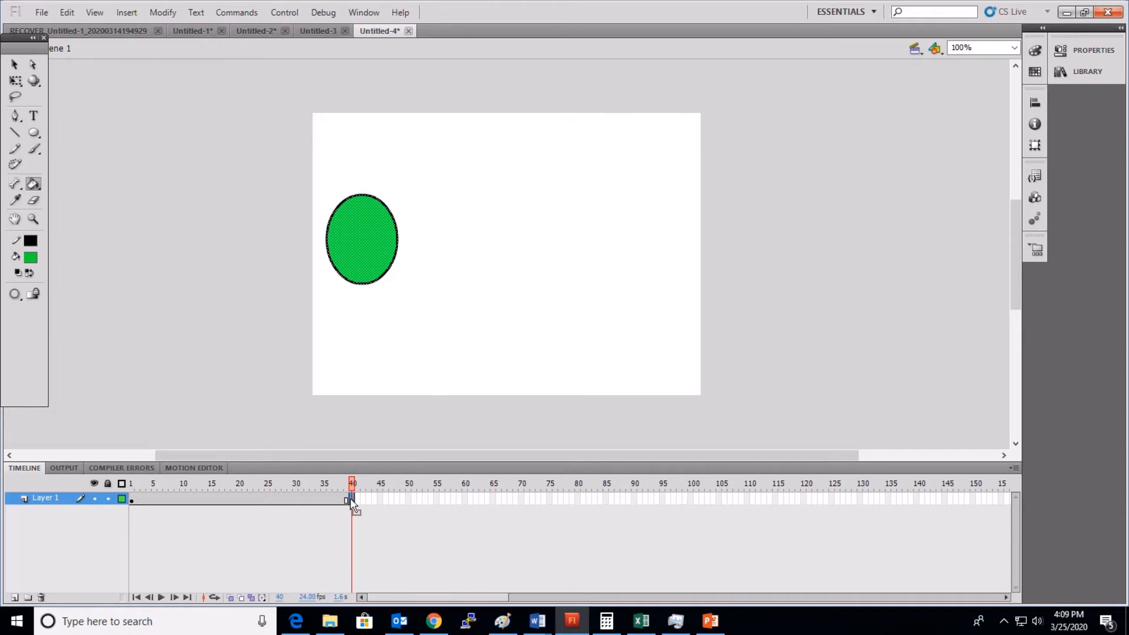
At frame 40, move the green oval horizontally across to the stage's right edge.
{"action": "left_click", "coordinate": [131, 498]}
{"action": "left_click", "coordinate": [352, 500]}
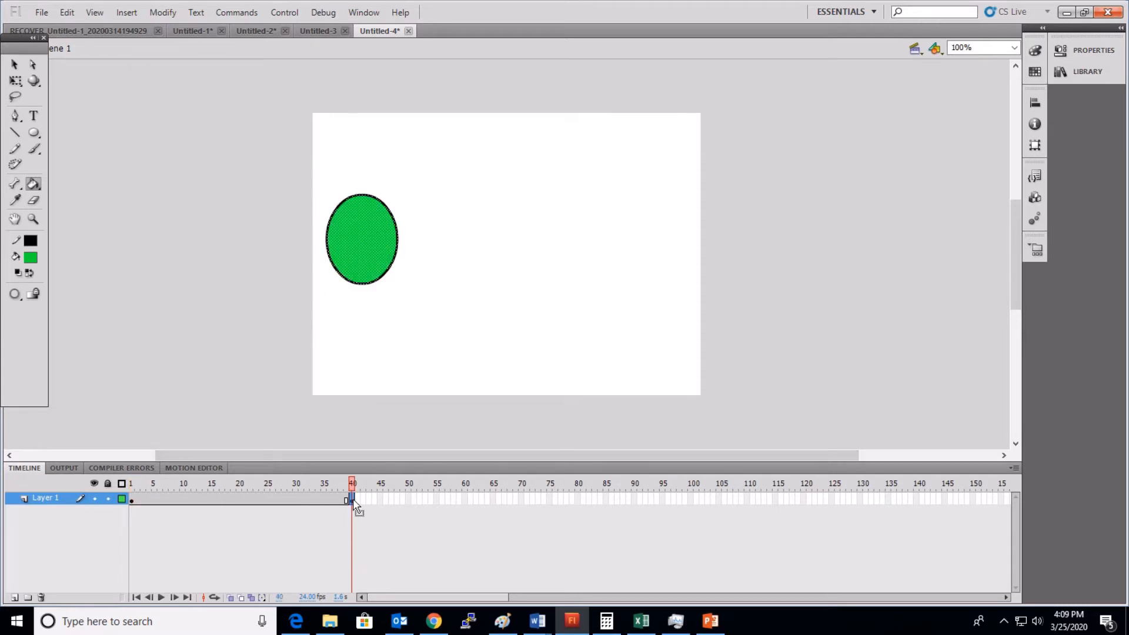
{"action": "left_click", "coordinate": [12, 65]}
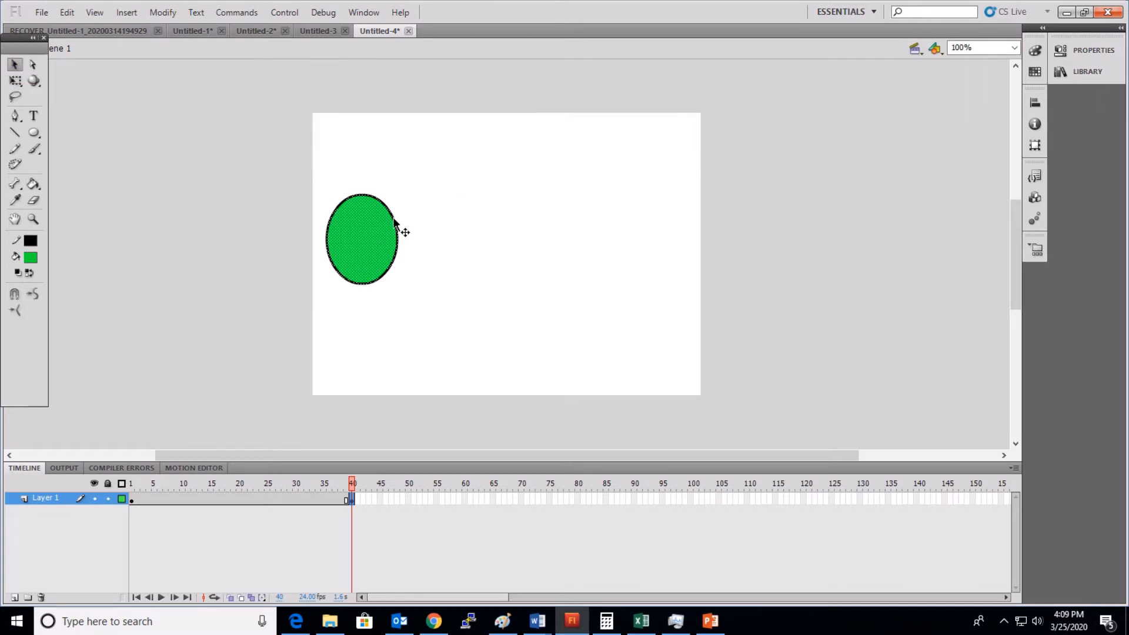
{"action": "left_click_drag", "start_coordinate": [352, 239], "coordinate": [657, 238]}
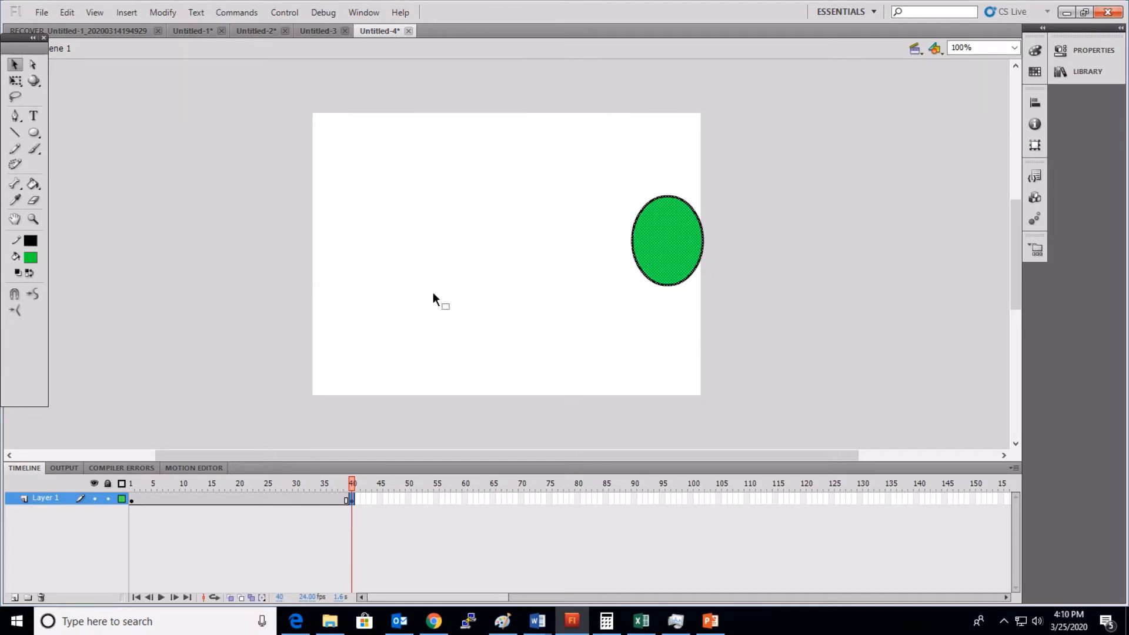
Create a classic tween on Layer 1 between the keyframes at frames 1 and 40.
{"action": "right_click", "coordinate": [219, 499]}
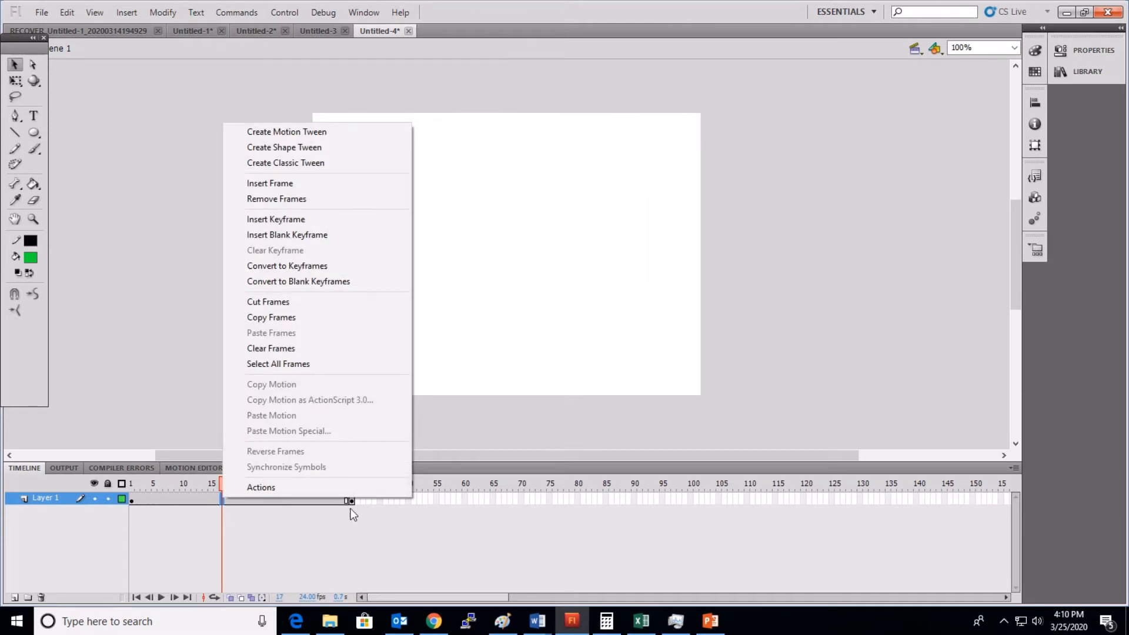
{"action": "key", "text": "Escape"}
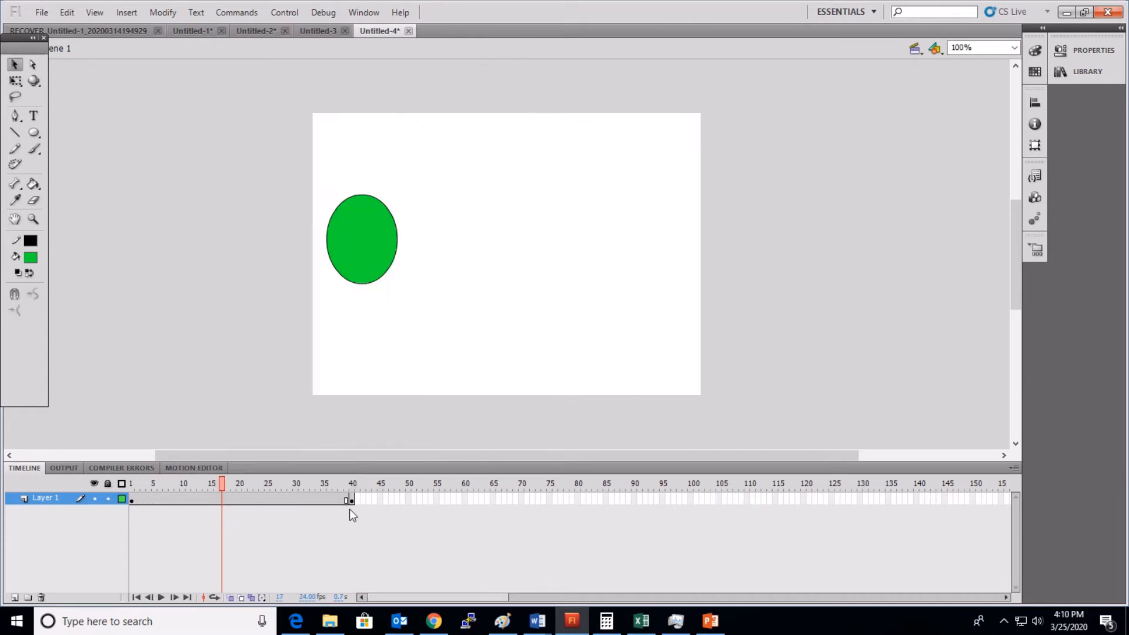
{"action": "right_click", "coordinate": [233, 498]}
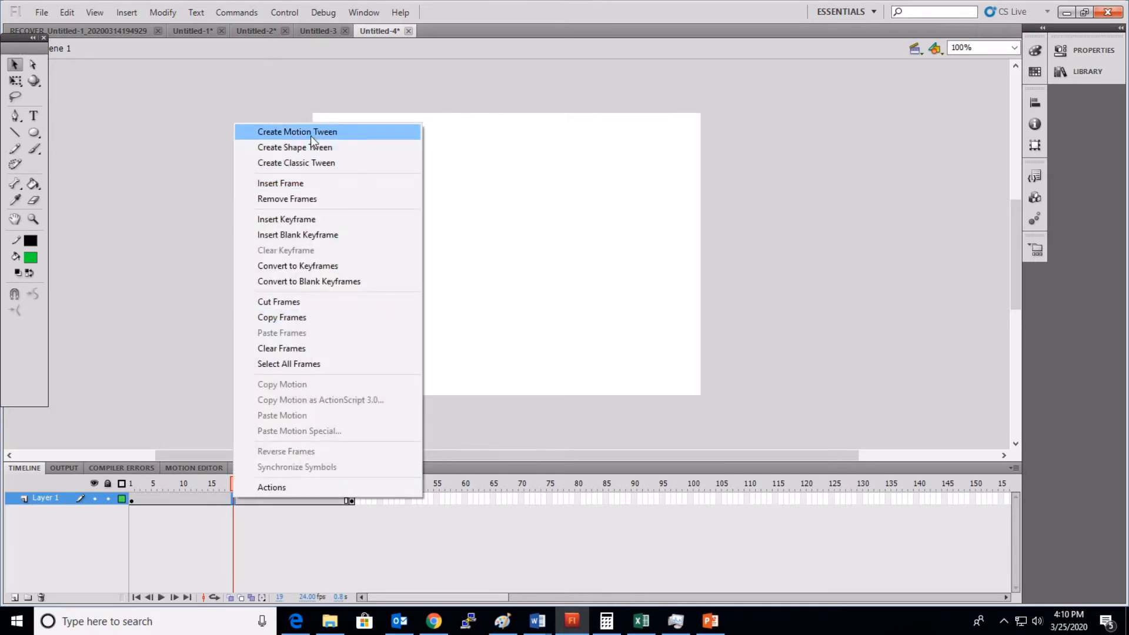
{"action": "left_click", "coordinate": [334, 165]}
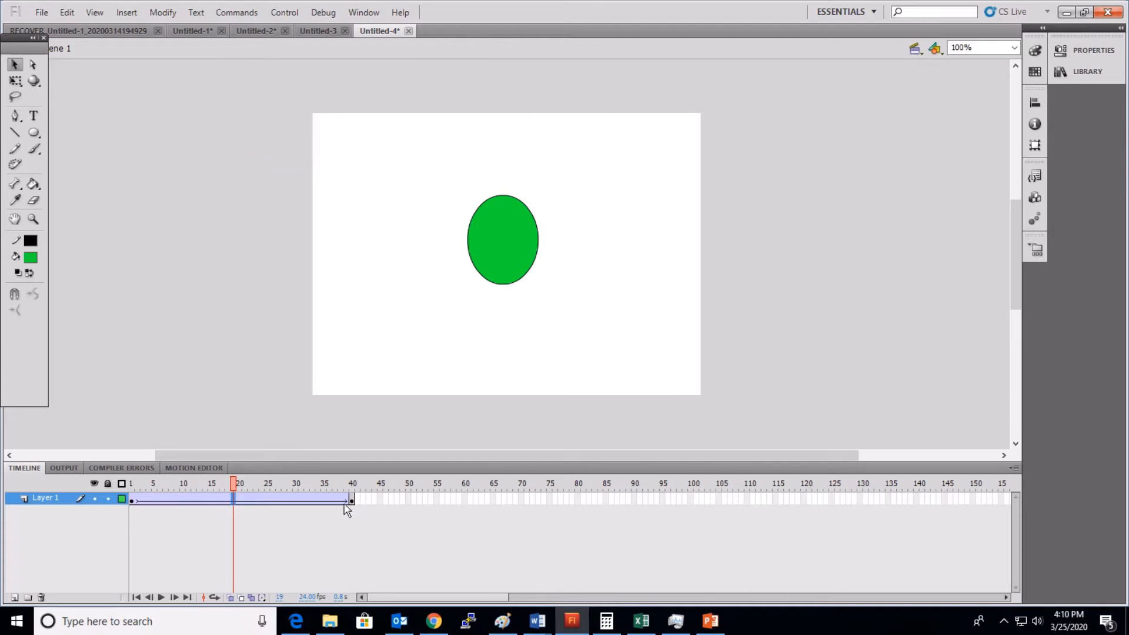
Play the oval animation in the timeline and test the movie in Flash Professional, closing the preview window when done.
{"action": "left_click", "coordinate": [160, 598]}
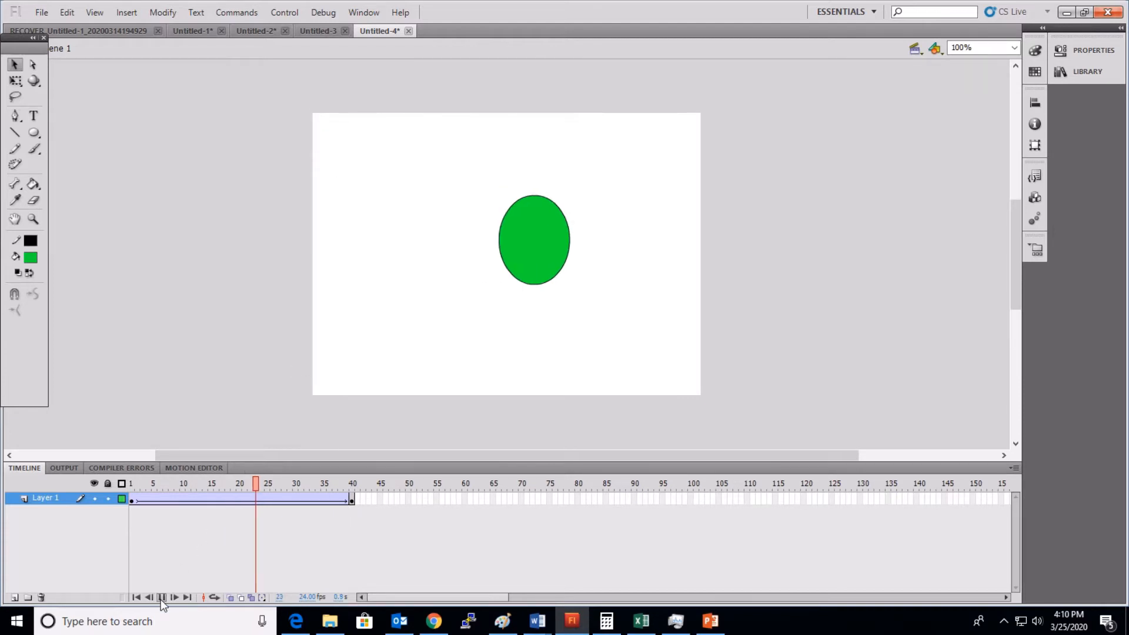
{"action": "left_click", "coordinate": [161, 598]}
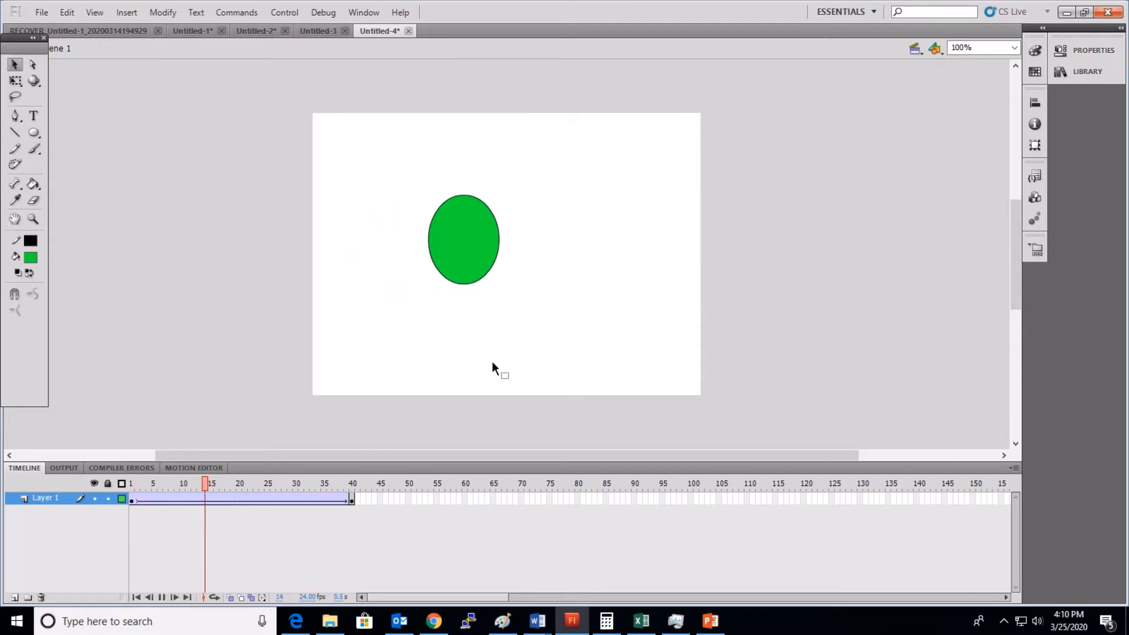
{"action": "left_click", "coordinate": [296, 13]}
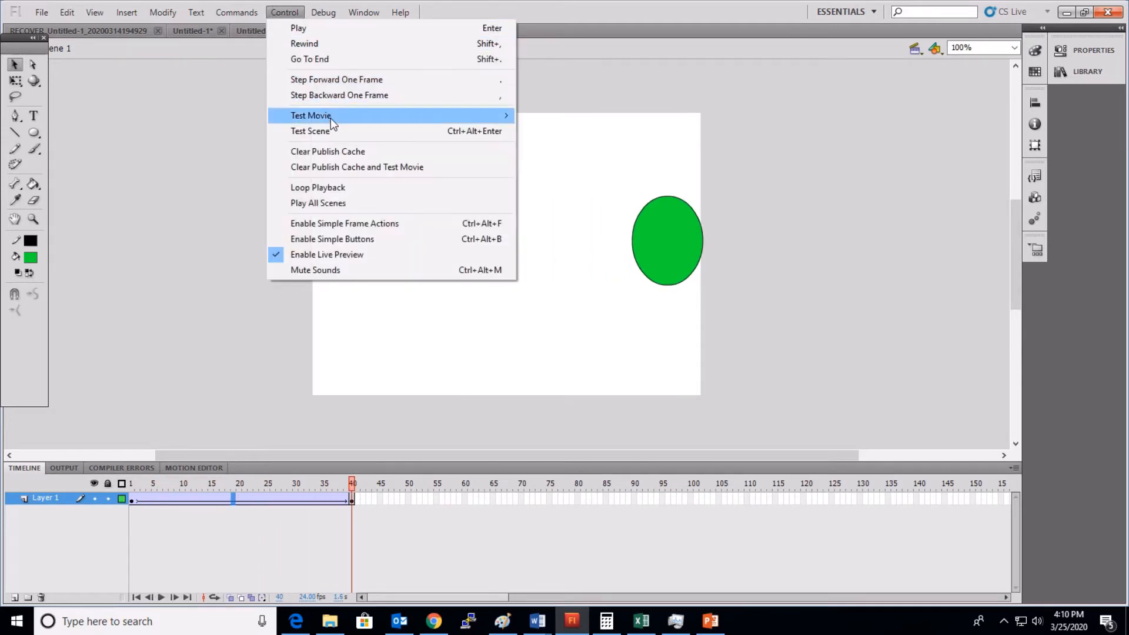
{"action": "mouse_move", "coordinate": [334, 118]}
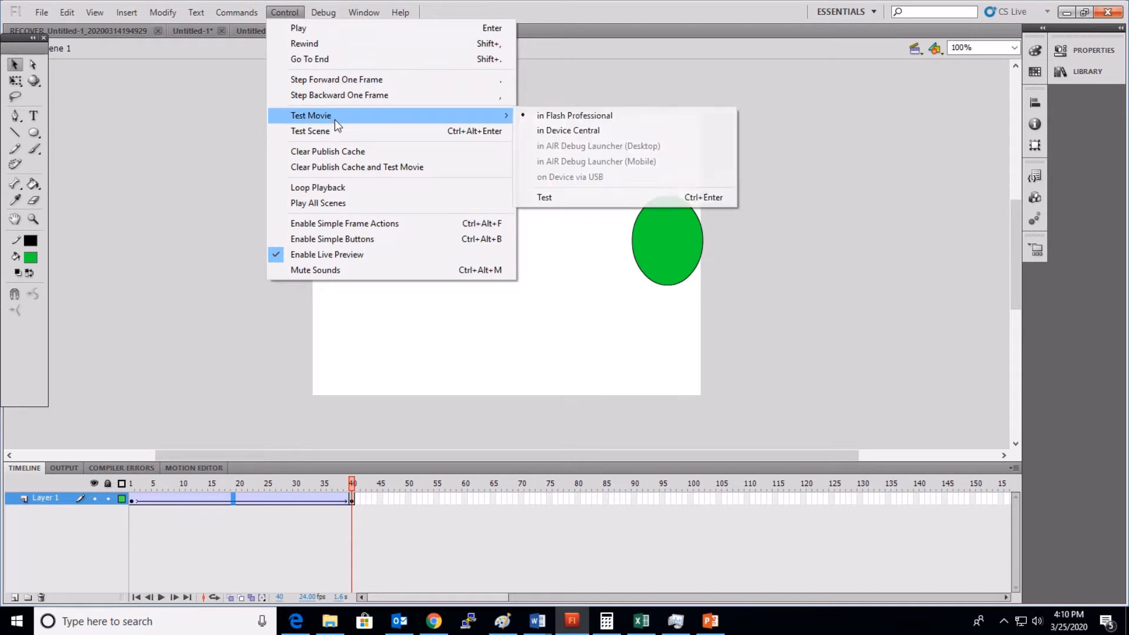
{"action": "left_click", "coordinate": [577, 118]}
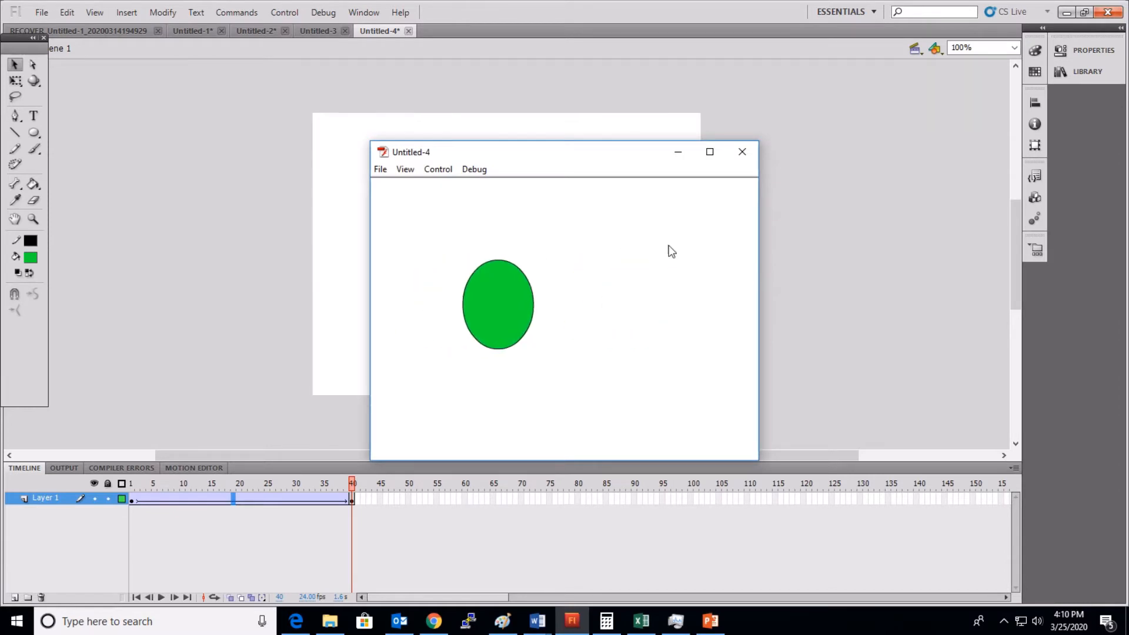
{"action": "left_click", "coordinate": [743, 151]}
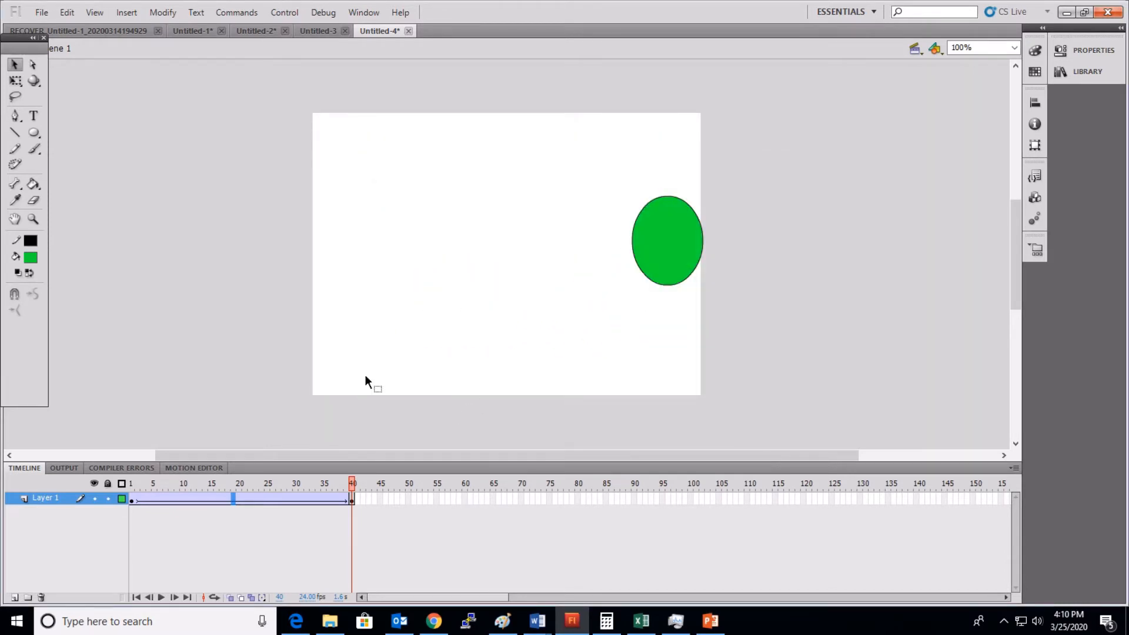
Create another new ActionScript 2.0 document with the default 550 × 400 px stage.
{"action": "left_click", "coordinate": [49, 15]}
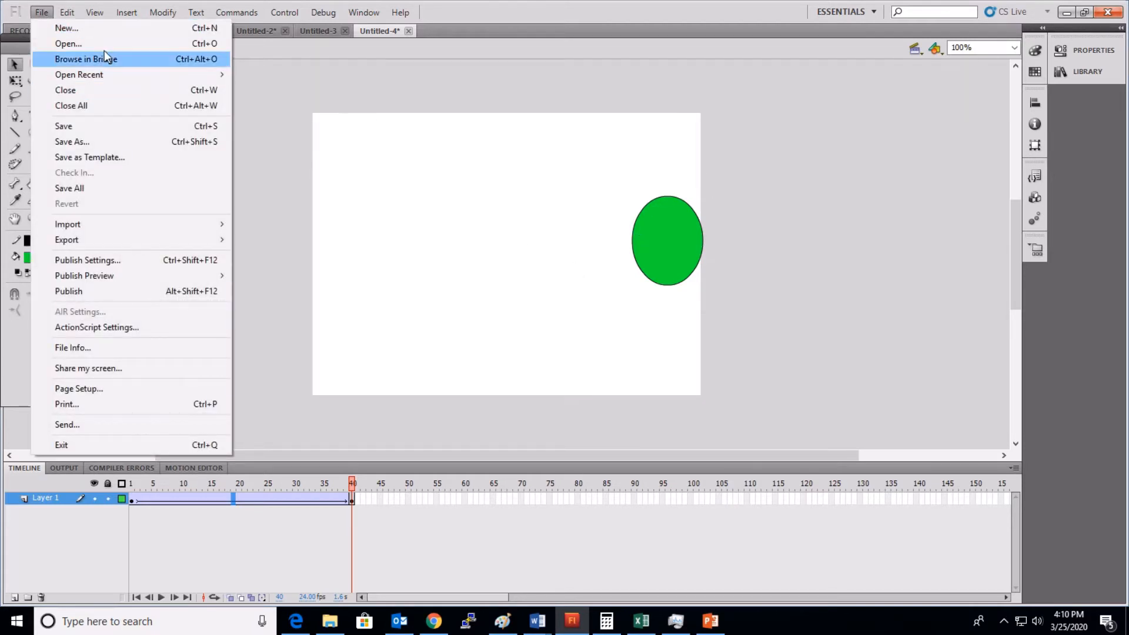
{"action": "left_click", "coordinate": [80, 29]}
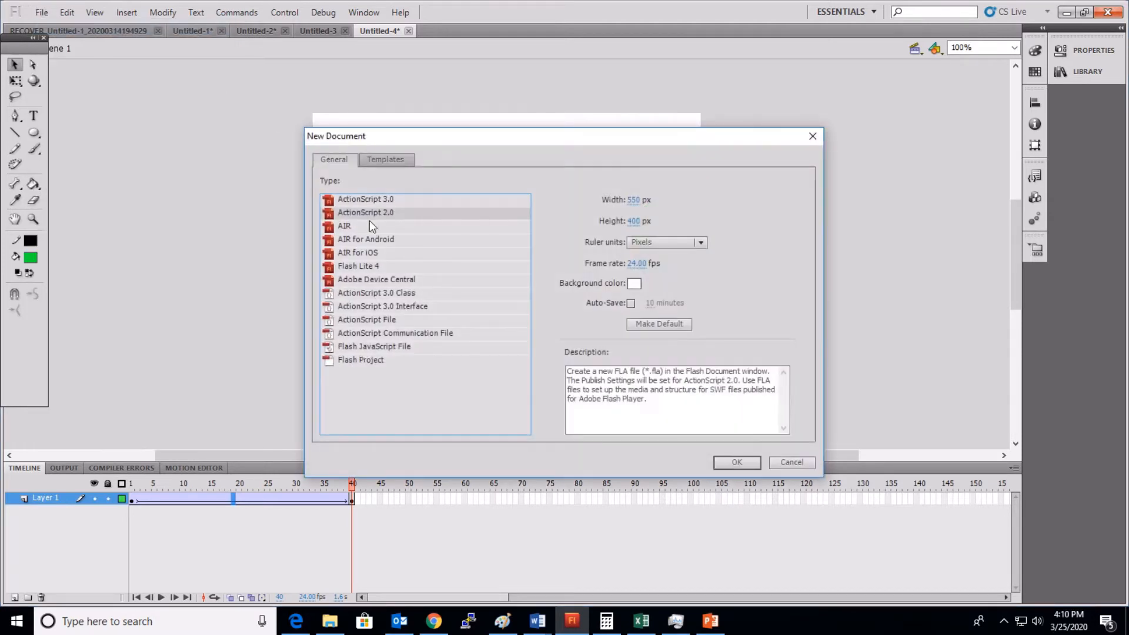
{"action": "left_click", "coordinate": [726, 463]}
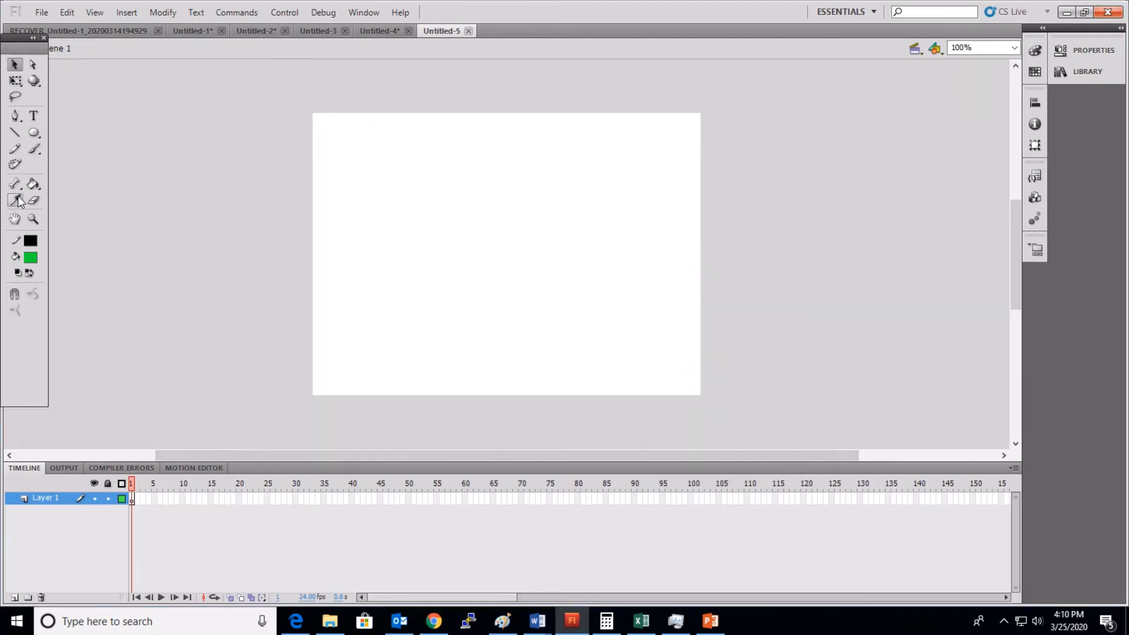
Draw a circle in the stage's lower-left area and fill it with black as a wheel.
{"action": "left_click", "coordinate": [34, 133]}
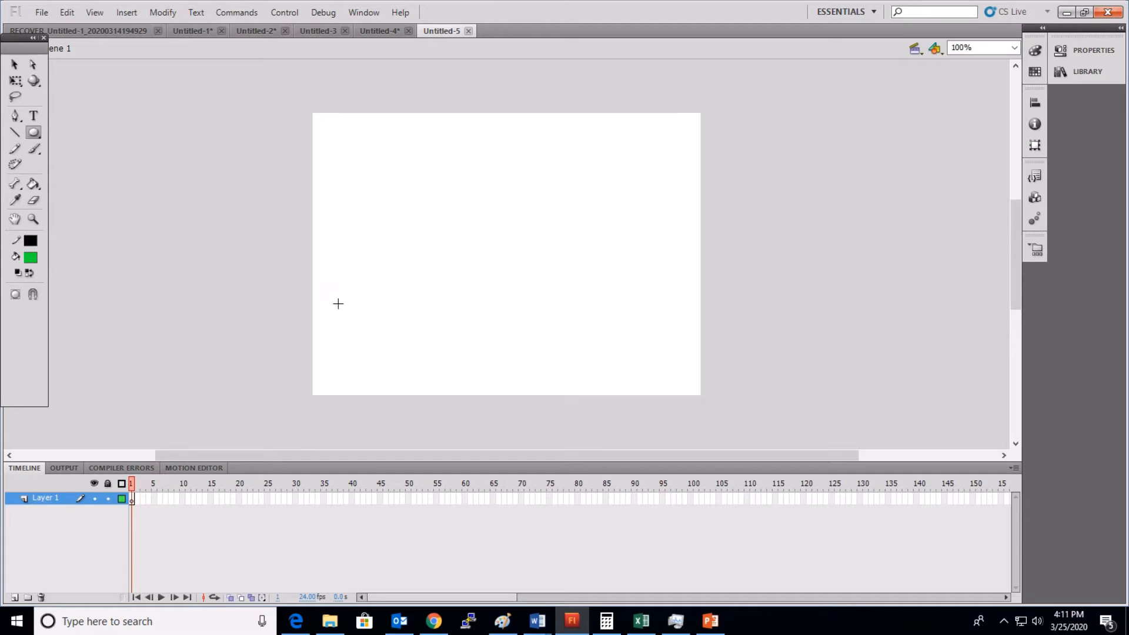
{"action": "left_click_drag", "start_coordinate": [330, 294], "coordinate": [396, 360]}
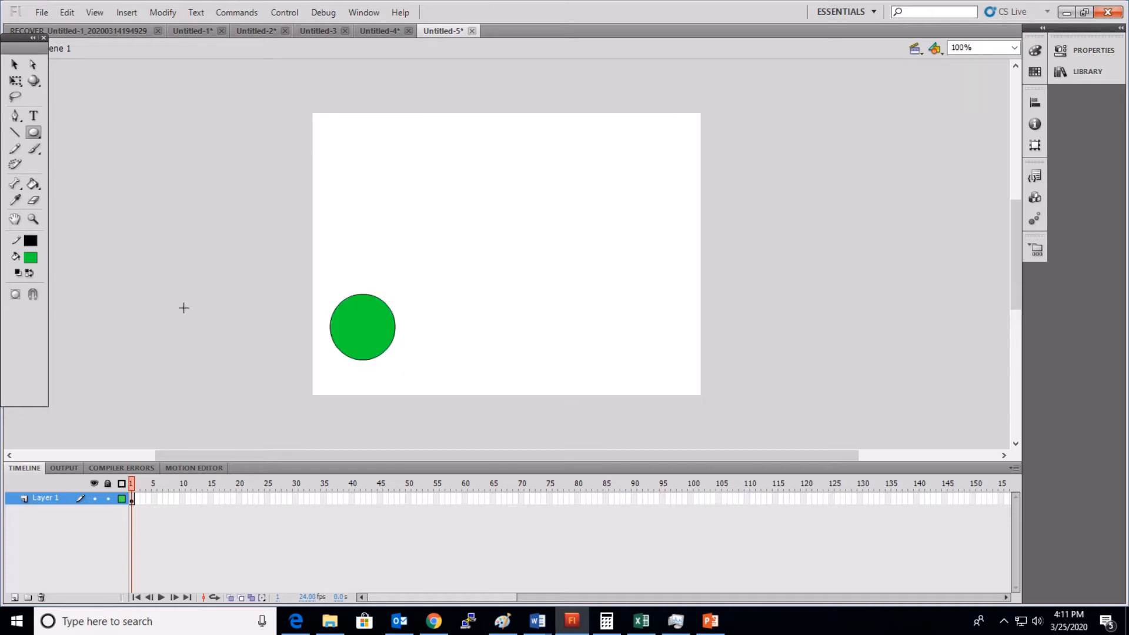
{"action": "left_click", "coordinate": [30, 258]}
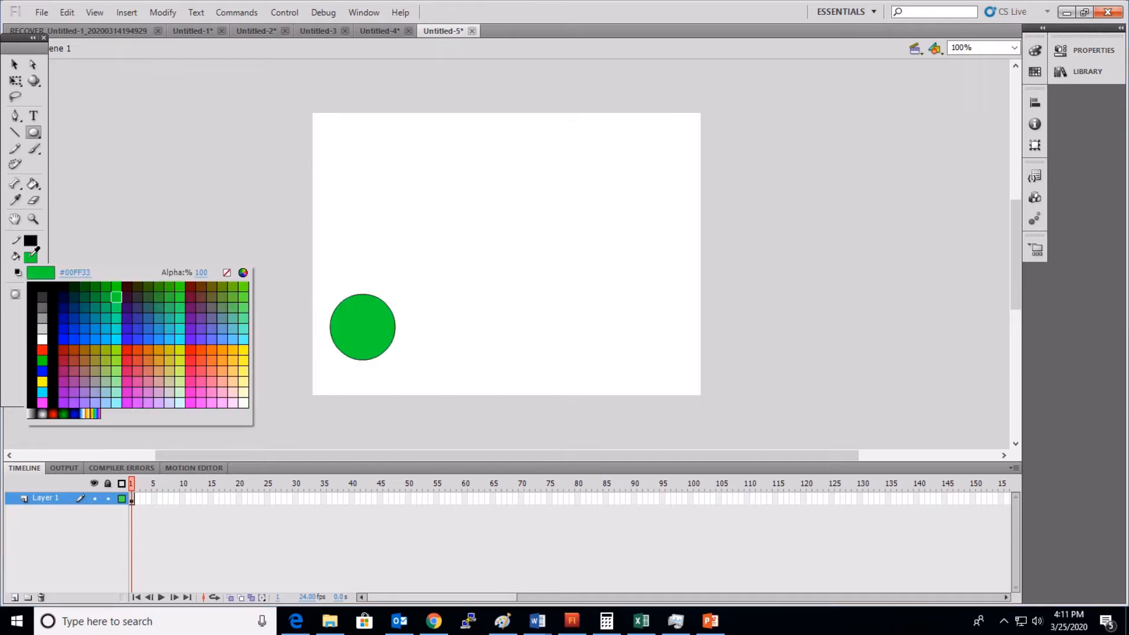
{"action": "left_click", "coordinate": [60, 303]}
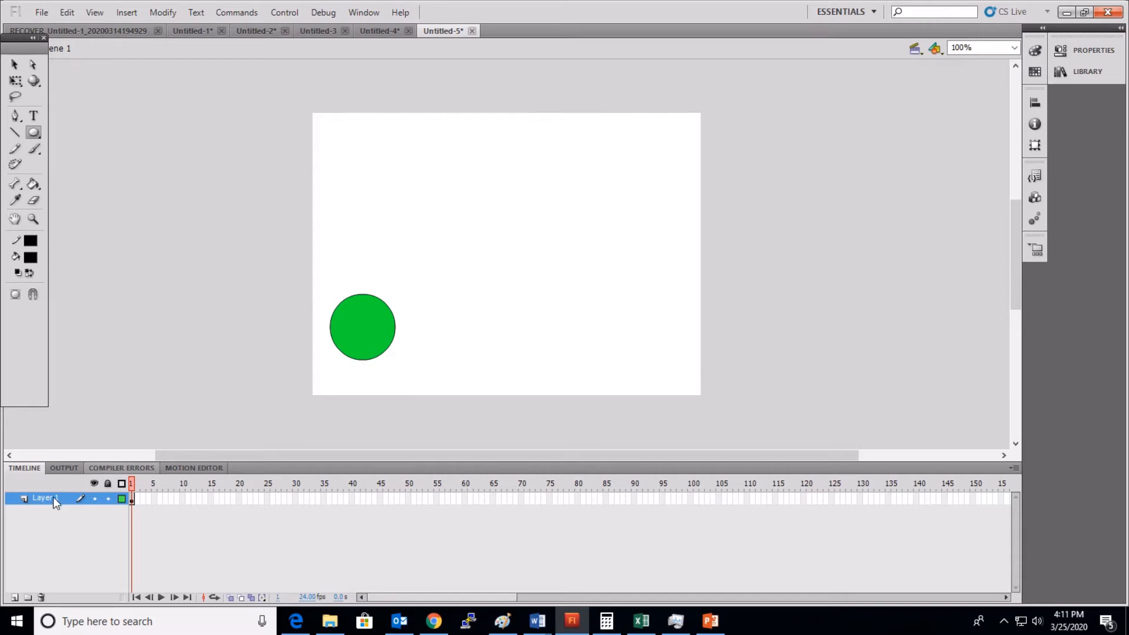
{"action": "left_click", "coordinate": [34, 184]}
{"action": "left_click", "coordinate": [363, 312]}
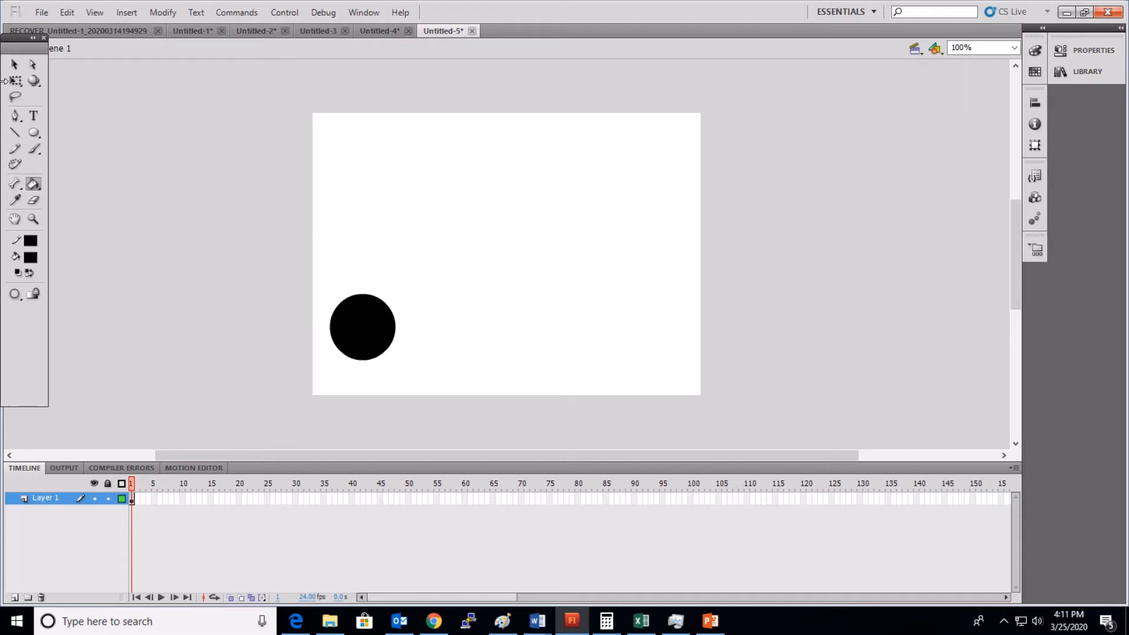
Draw a vertical line through the wheel with the Line tool, and set the stroke colour to white.
{"action": "left_click", "coordinate": [15, 133]}
{"action": "left_click_drag", "start_coordinate": [362, 293], "coordinate": [363, 363]}
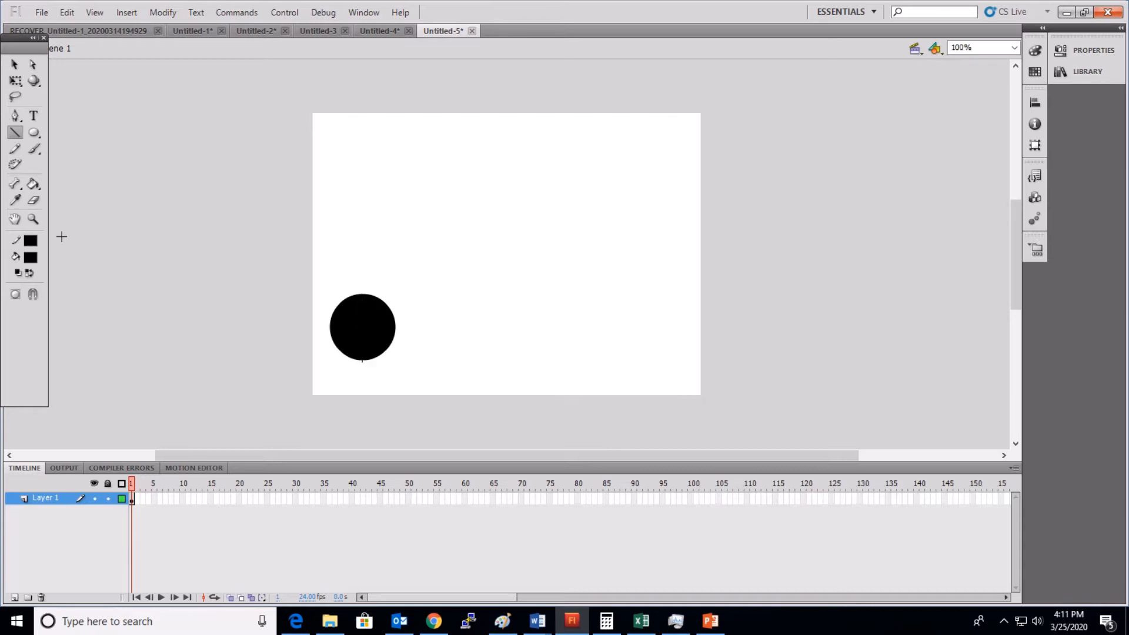
{"action": "left_click", "coordinate": [27, 239]}
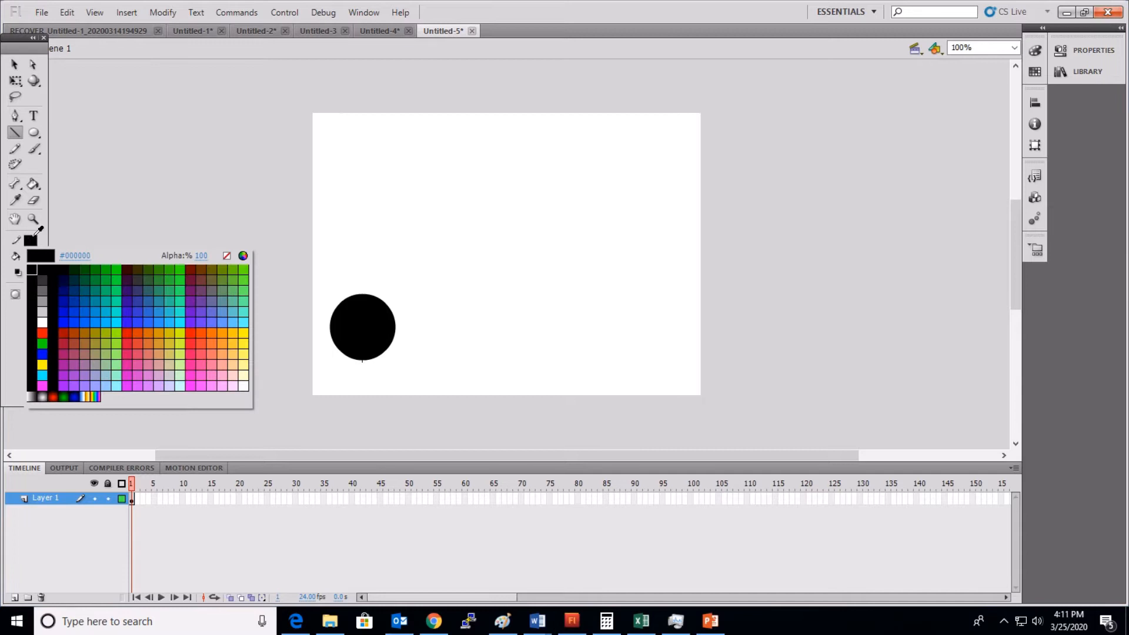
{"action": "left_click", "coordinate": [42, 320]}
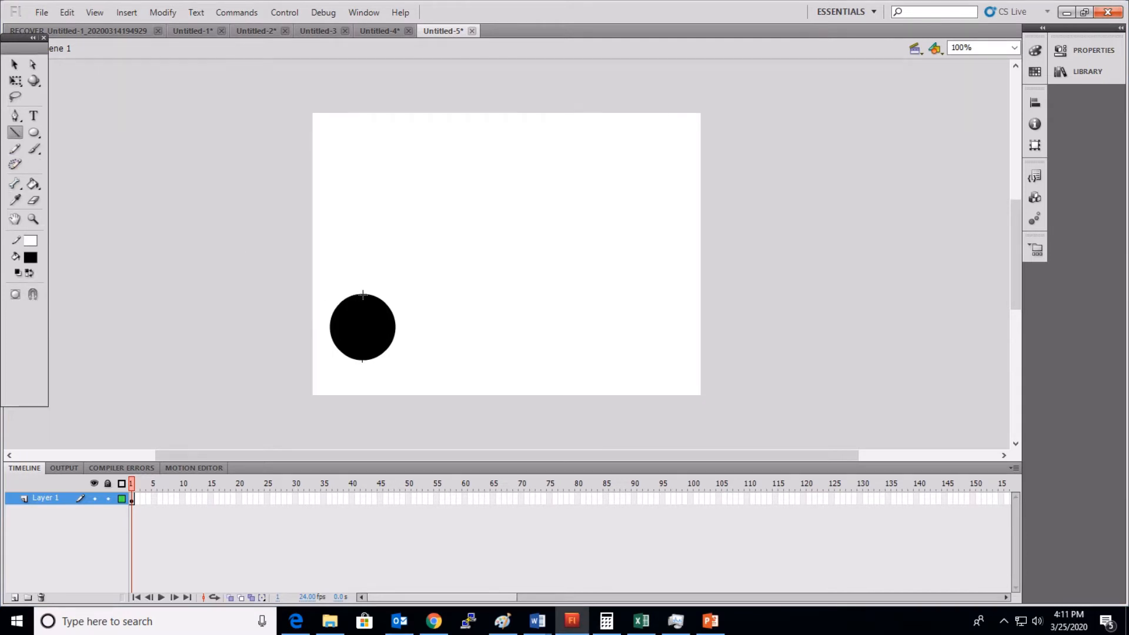
Try to draw white vertical and horizontal spokes from edge to edge across the wheel, and undo both lines.
{"action": "left_click_drag", "start_coordinate": [363, 294], "coordinate": [362, 361]}
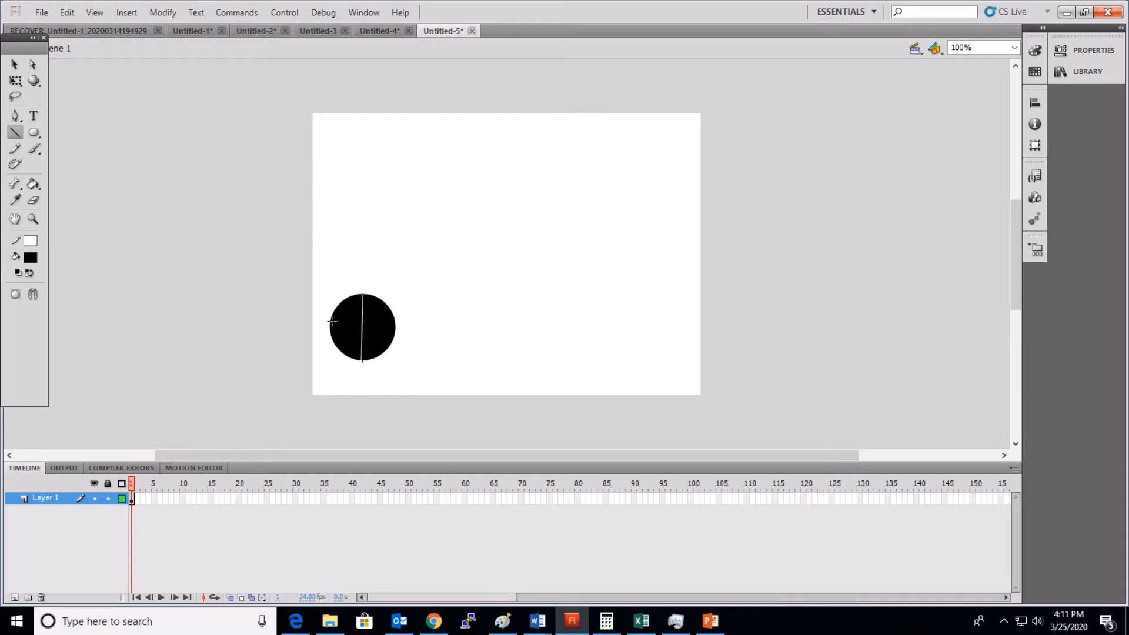
{"action": "left_click_drag", "start_coordinate": [333, 321], "coordinate": [399, 327]}
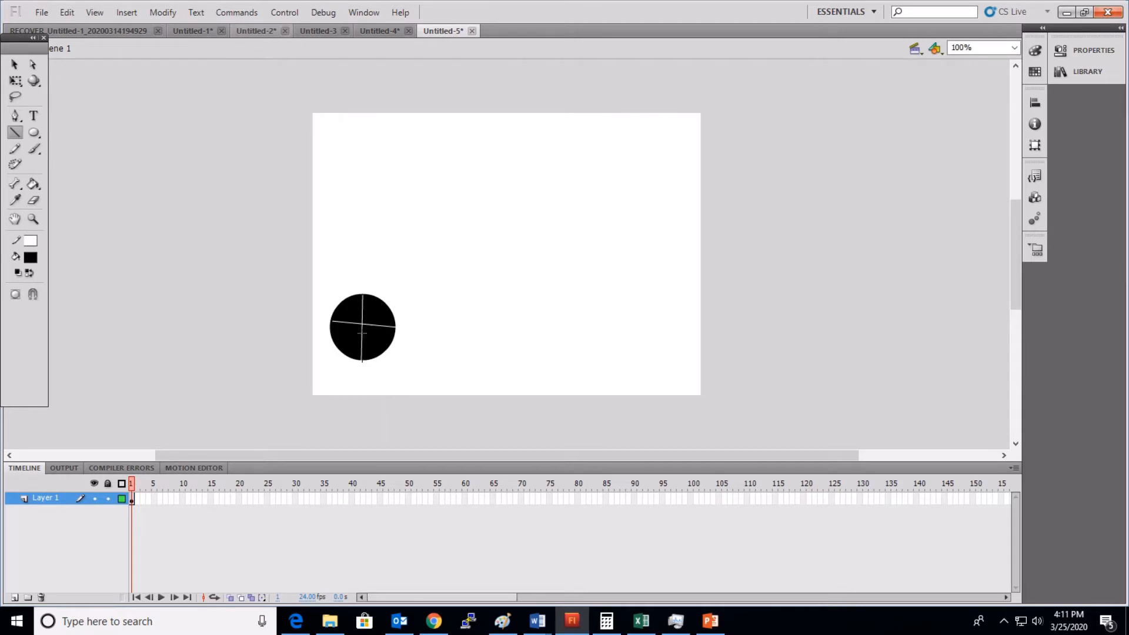
{"action": "key", "text": "ctrl+z"}
{"action": "key", "text": "ctrl+z"}
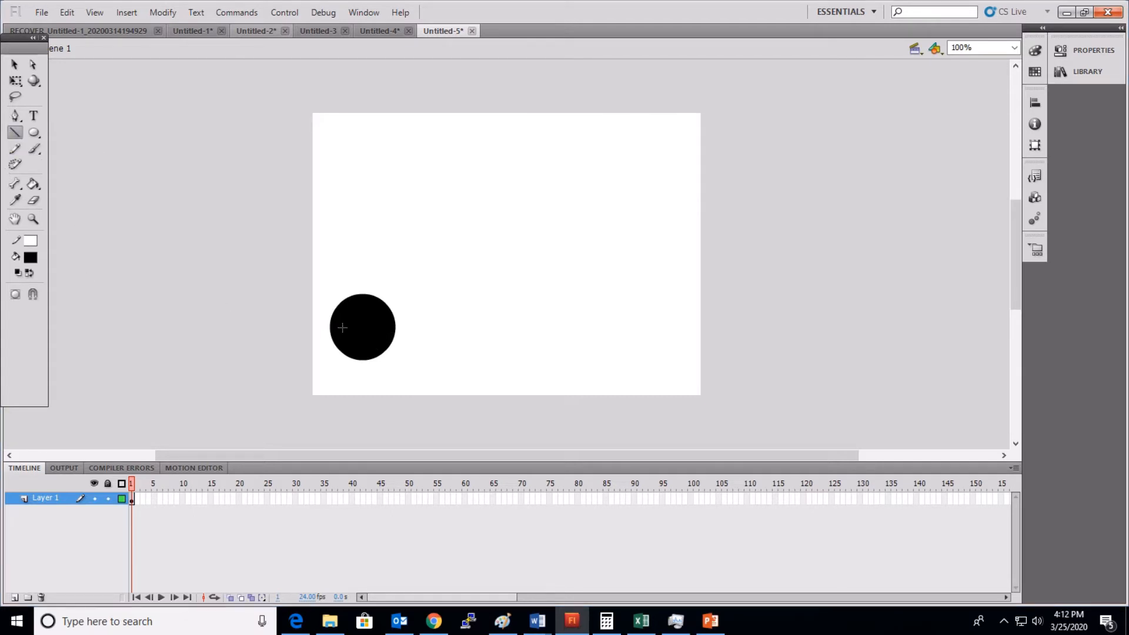
Draw a small white cross centred inside the wheel, and rename Layer 1 as Tyre 1.
{"action": "mouse_move", "coordinate": [342, 328]}
{"action": "left_mouse_down"}
{"action": "mouse_move", "coordinate": [386, 326]}
{"action": "mouse_move", "coordinate": [363, 347]}
{"action": "left_mouse_up"}
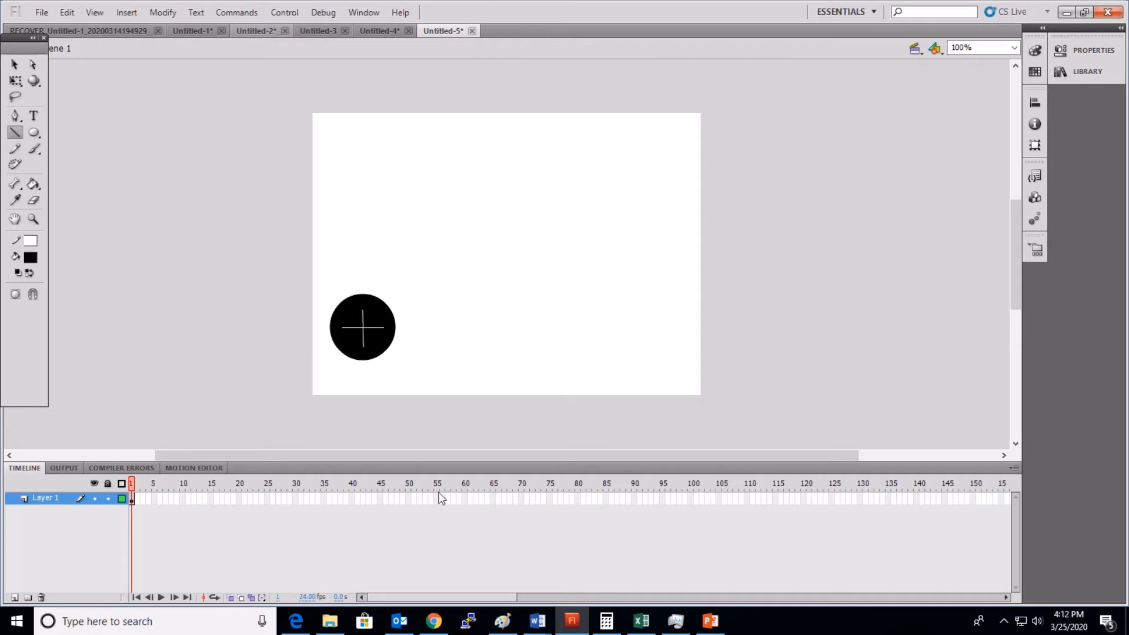
{"action": "double_click", "coordinate": [56, 499]}
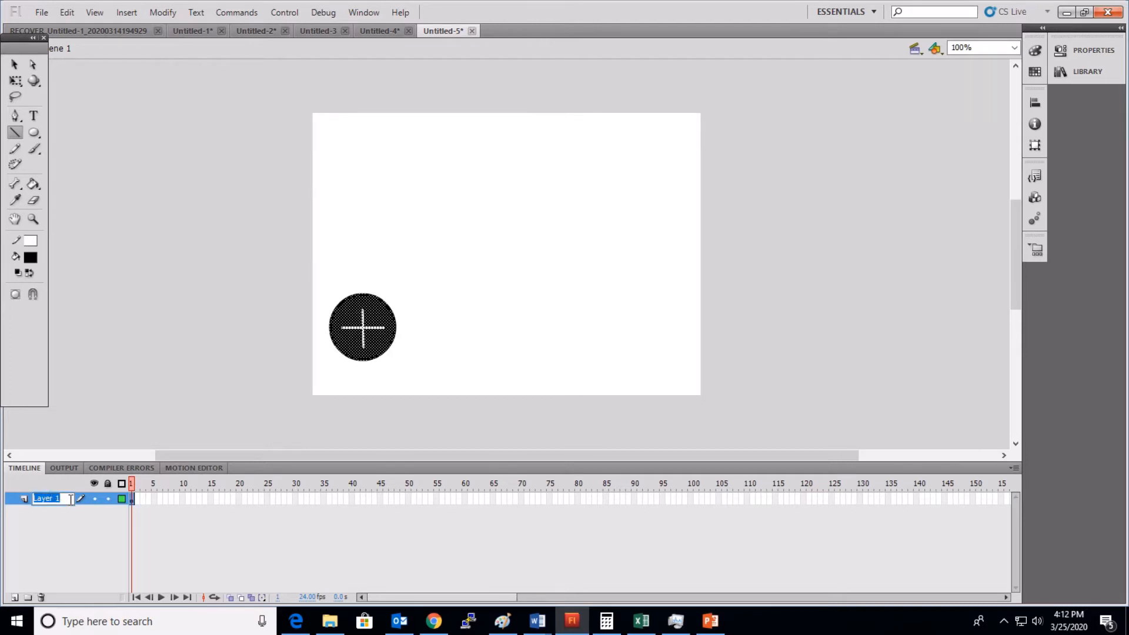
{"action": "type", "text": "Tyre 1"}
{"action": "left_click", "coordinate": [112, 529]}
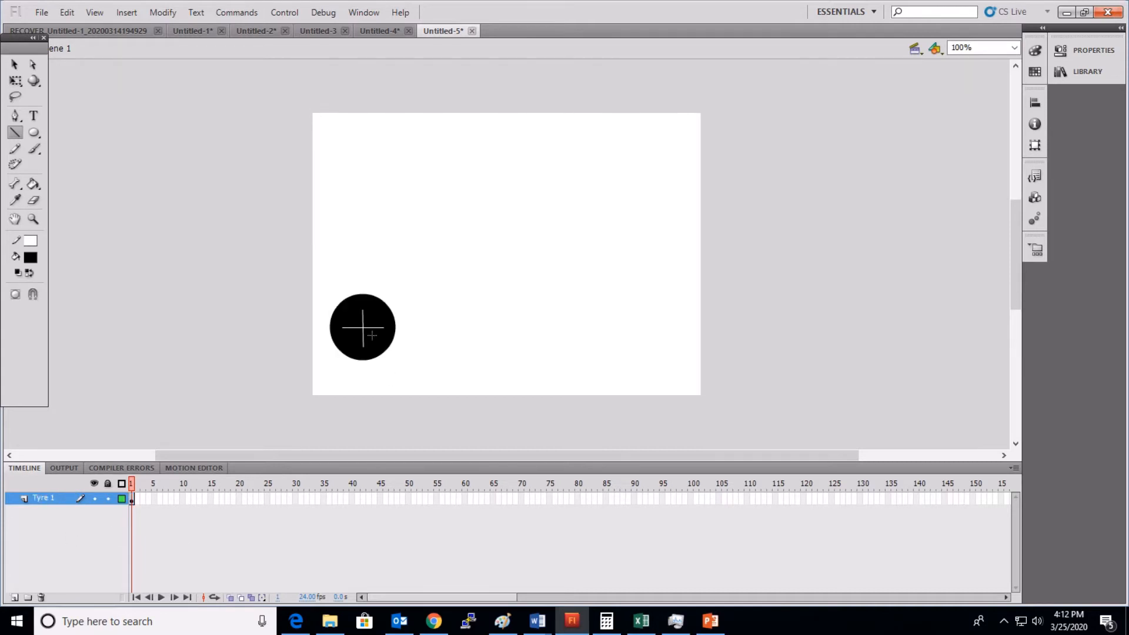
Convert the whole wheel with its cross into a Graphic symbol, keeping the default name and centre registration.
{"action": "left_click", "coordinate": [15, 64]}
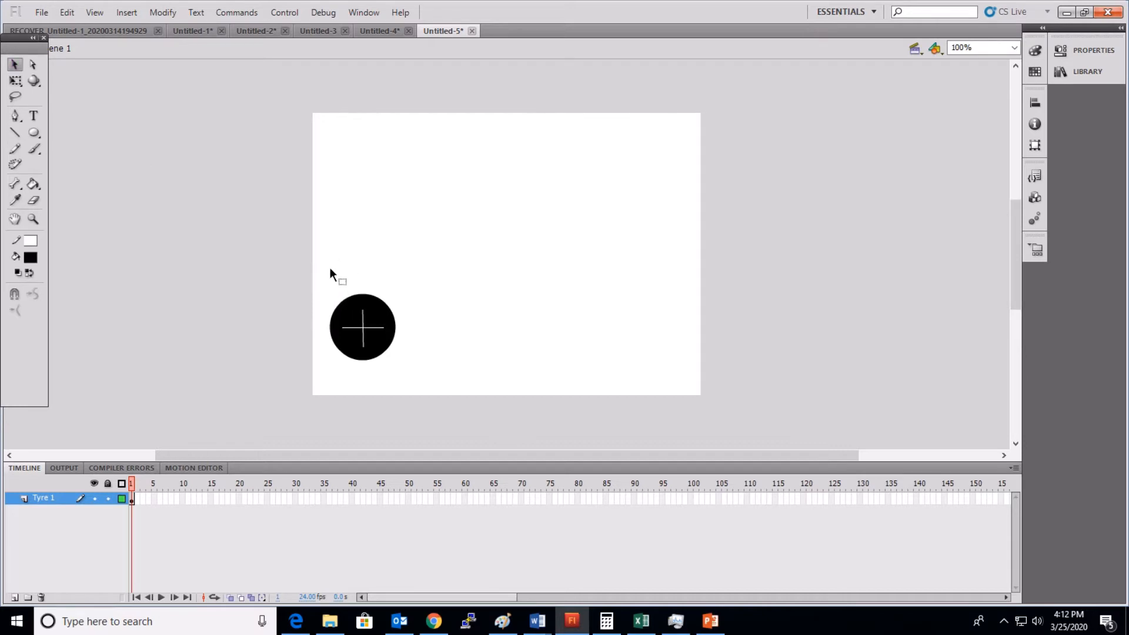
{"action": "left_click_drag", "start_coordinate": [330, 270], "coordinate": [400, 380]}
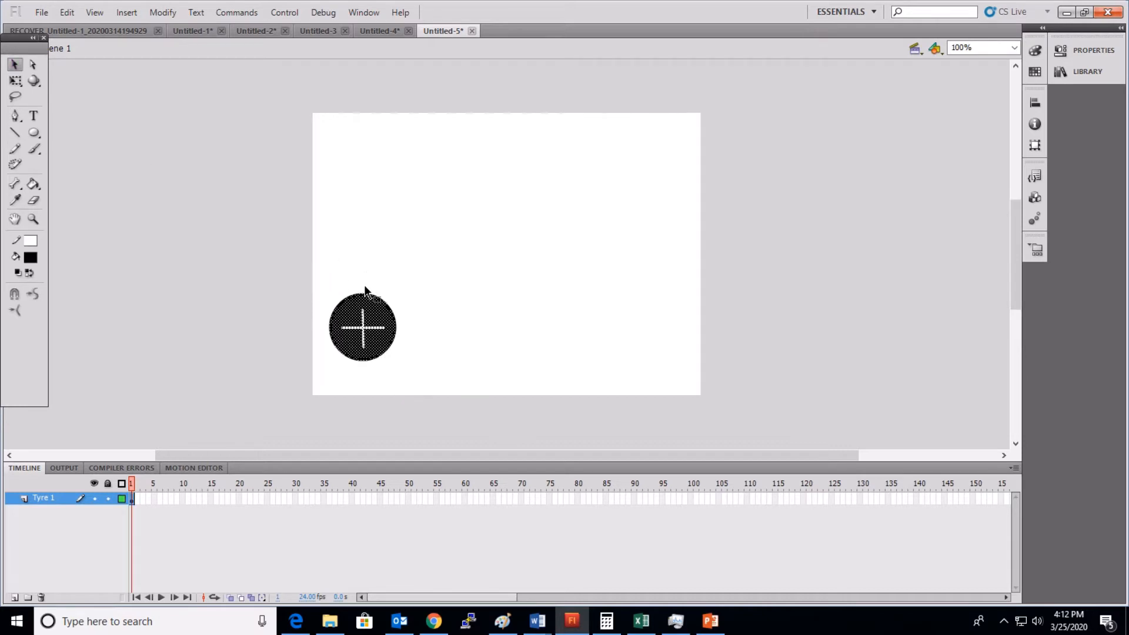
{"action": "right_click", "coordinate": [373, 314]}
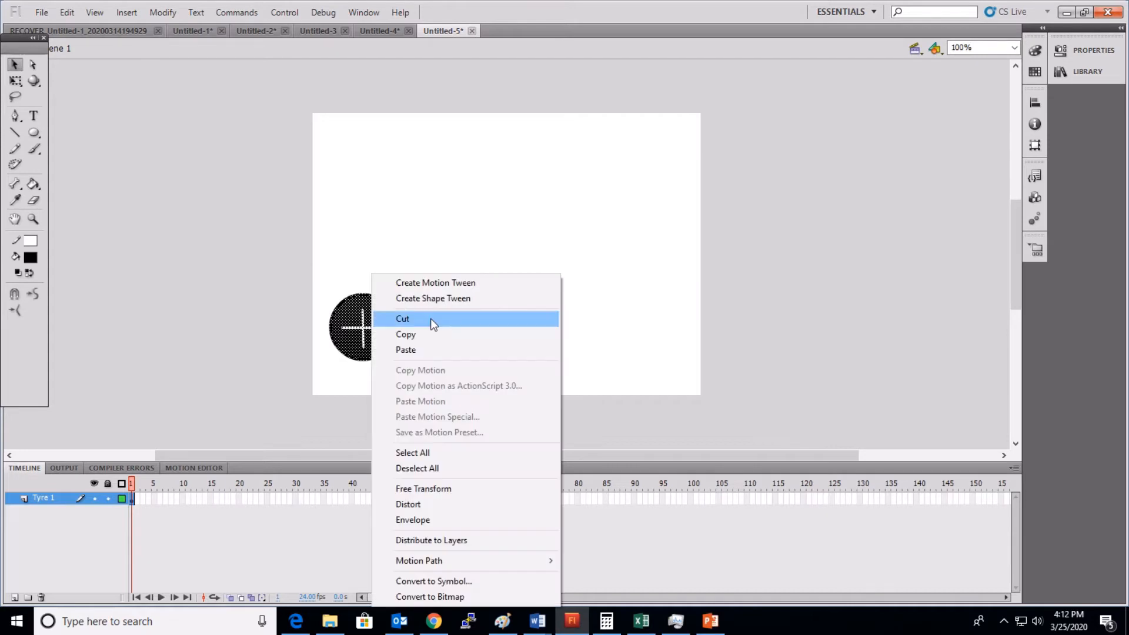
{"action": "left_click", "coordinate": [462, 580]}
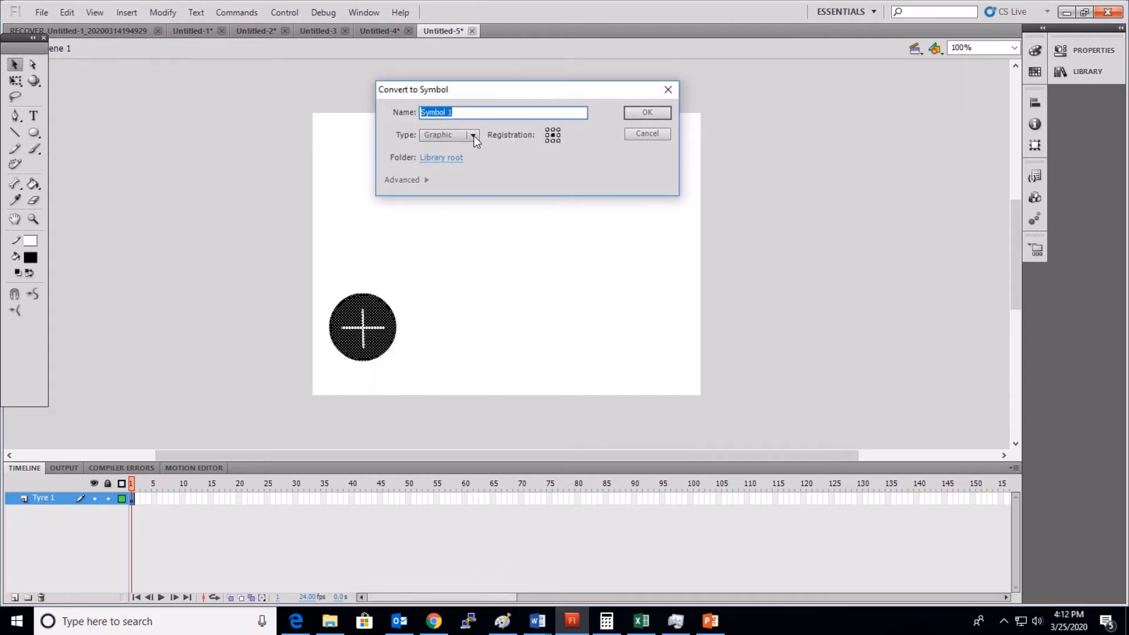
{"action": "left_click", "coordinate": [648, 111]}
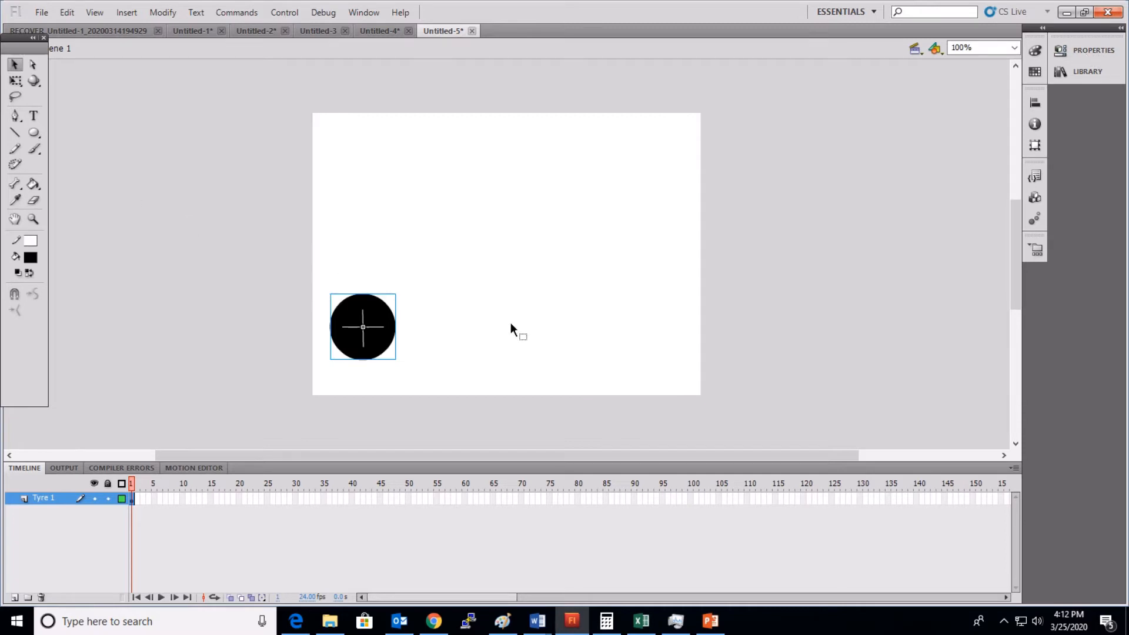
Copy the wheel symbol and insert a new layer named Tyre 2 above Tyre 1.
{"action": "right_click", "coordinate": [356, 302]}
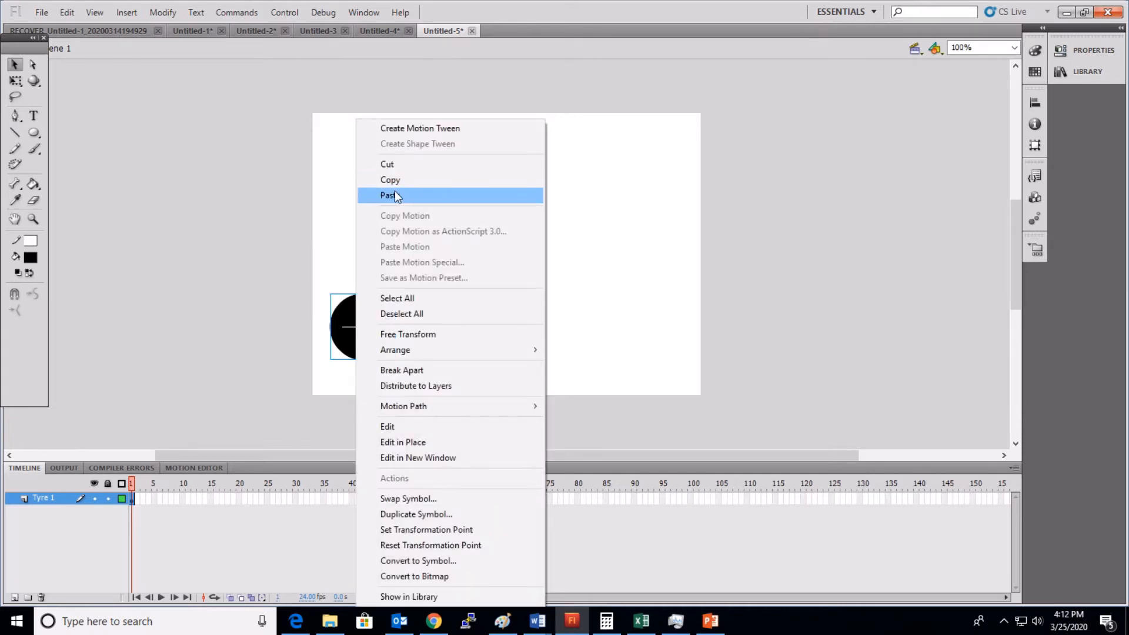
{"action": "left_click", "coordinate": [399, 181]}
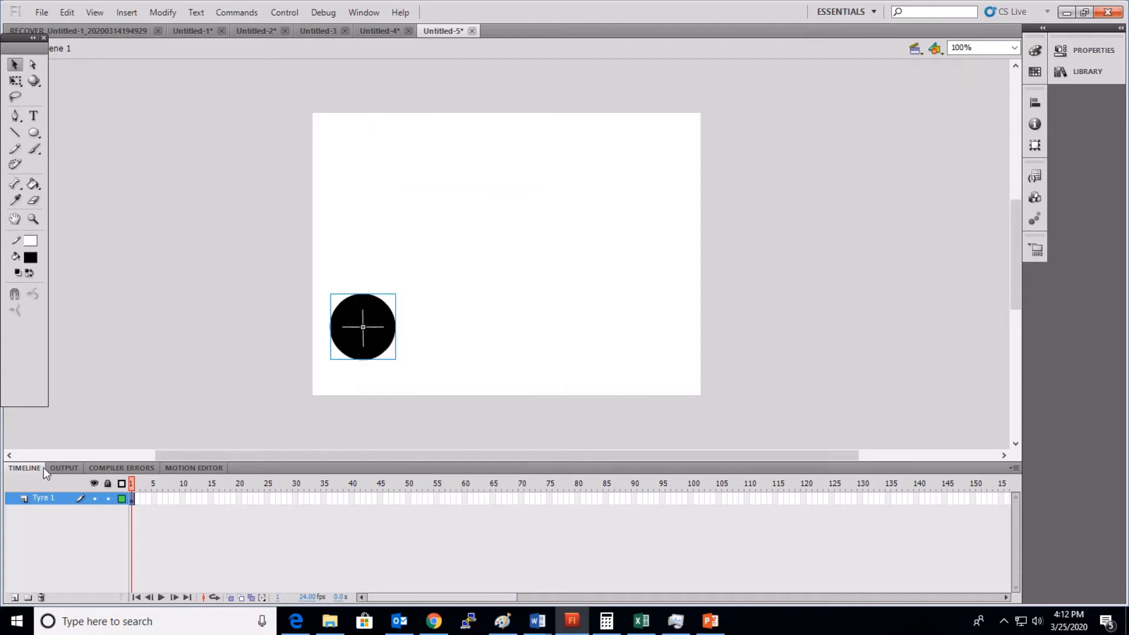
{"action": "right_click", "coordinate": [59, 499]}
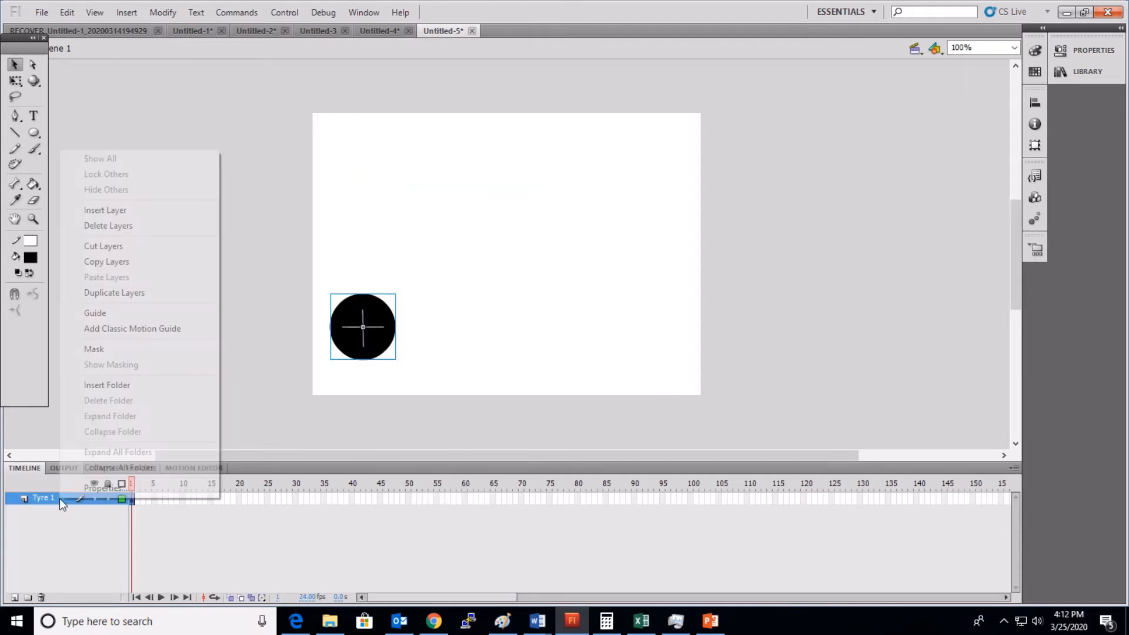
{"action": "left_click", "coordinate": [125, 211]}
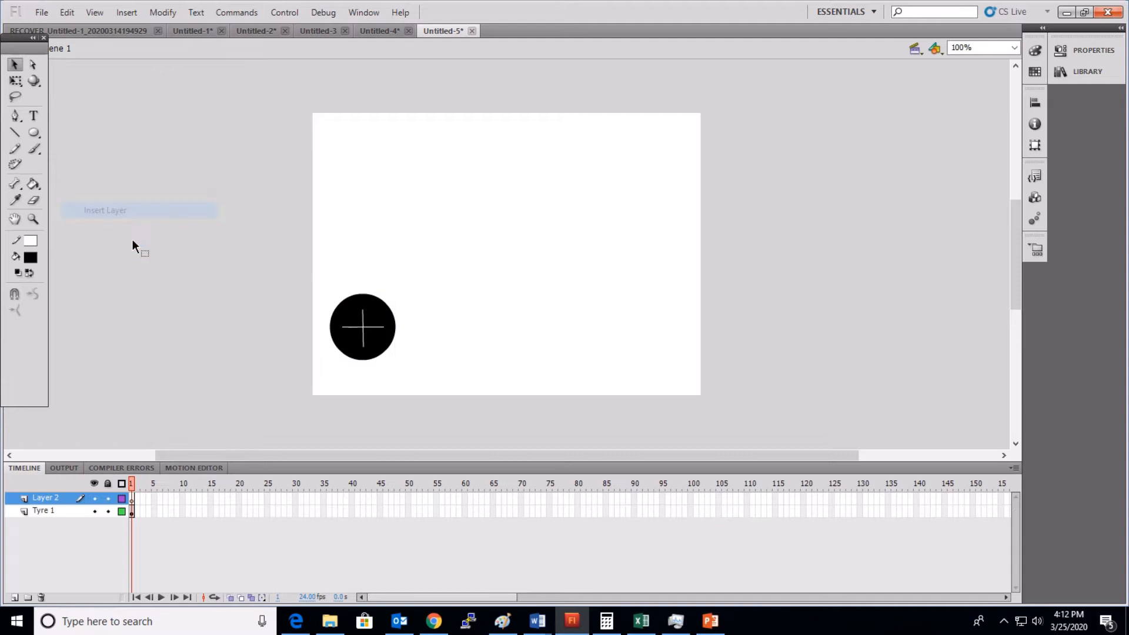
{"action": "double_click", "coordinate": [46, 499]}
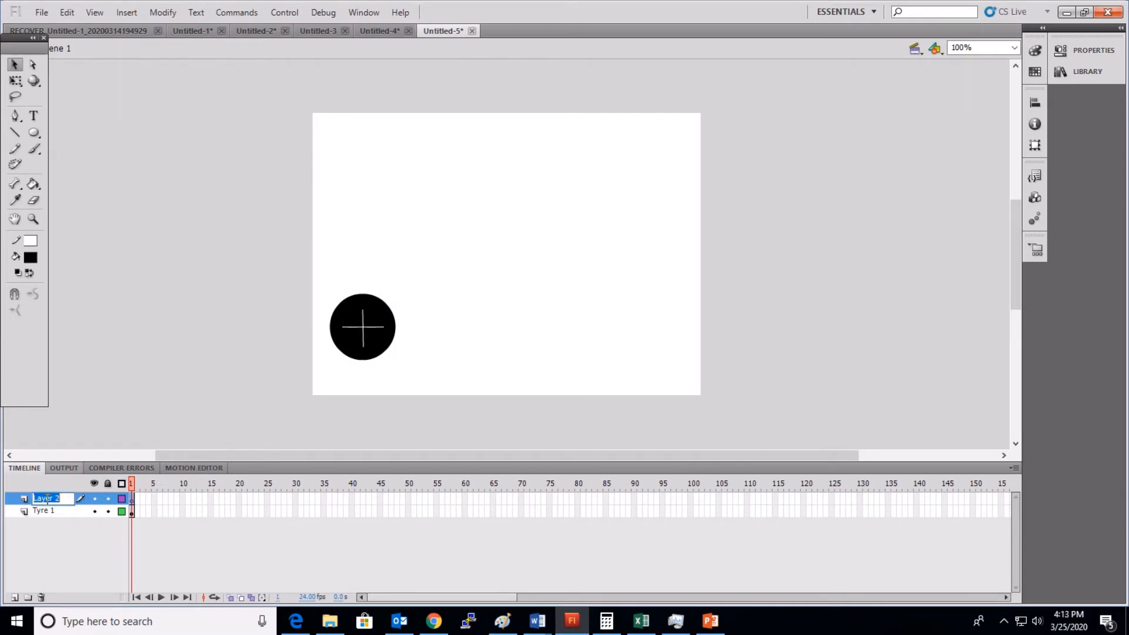
{"action": "type", "text": "Tyre 2"}
Paste the wheel into frame 1 of Tyre 2 and place it level with the first wheel, to its right.
{"action": "left_click", "coordinate": [134, 499]}
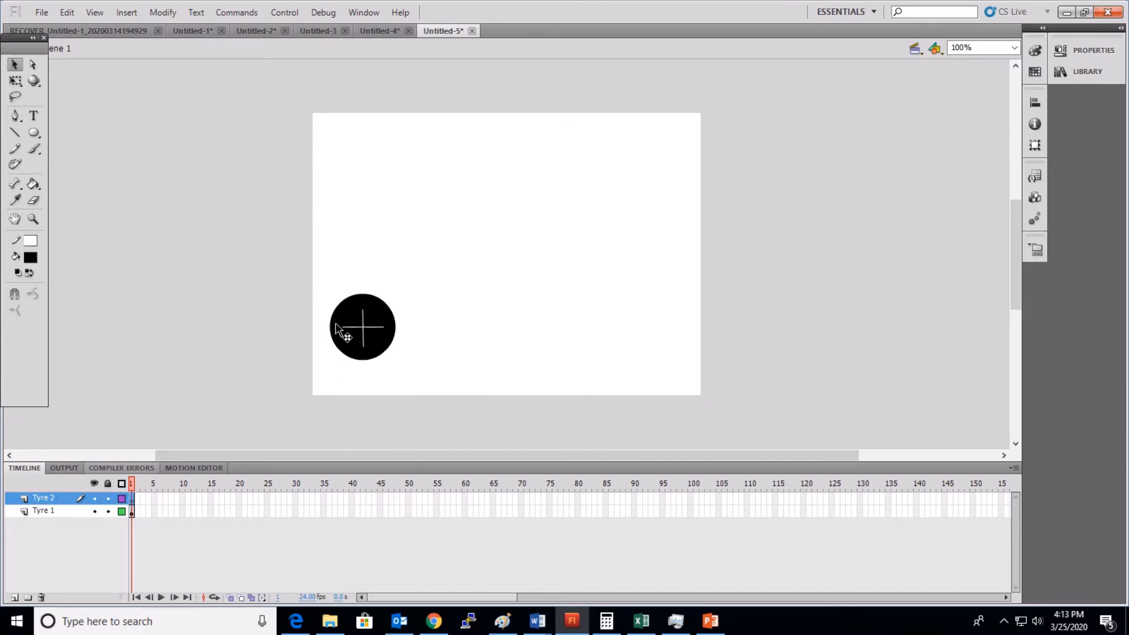
{"action": "right_click", "coordinate": [466, 264]}
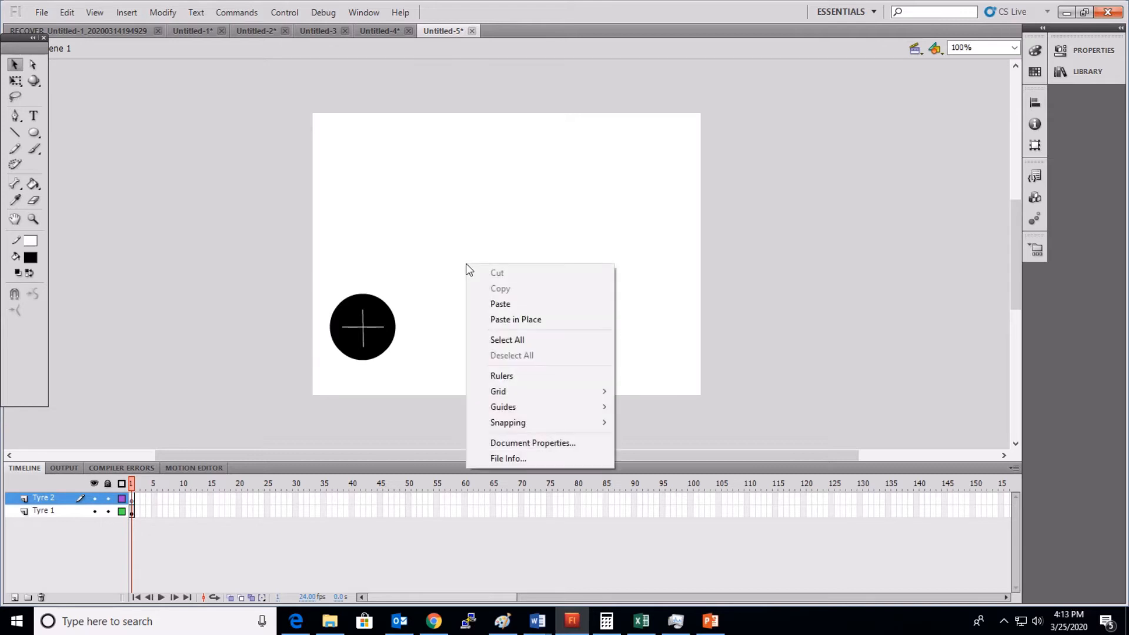
{"action": "left_click", "coordinate": [519, 305]}
{"action": "left_click_drag", "start_coordinate": [516, 234], "coordinate": [507, 308]}
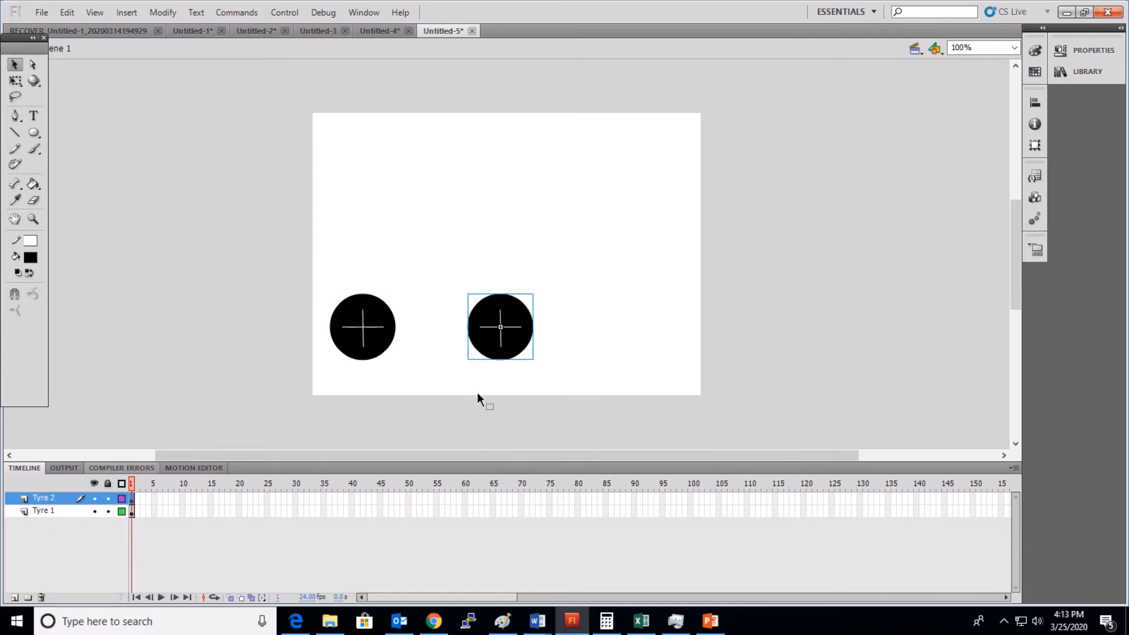
{"action": "left_click", "coordinate": [519, 385]}
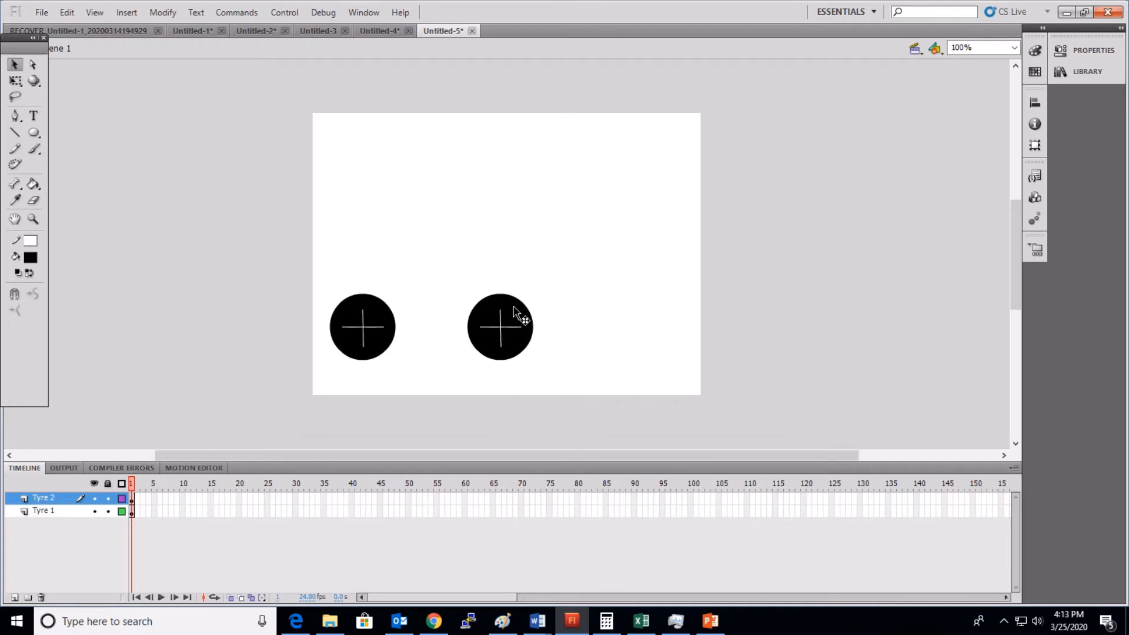
Create a motion tween on the Tyre 2 layer and extend its span to frame 75.
{"action": "right_click", "coordinate": [134, 499]}
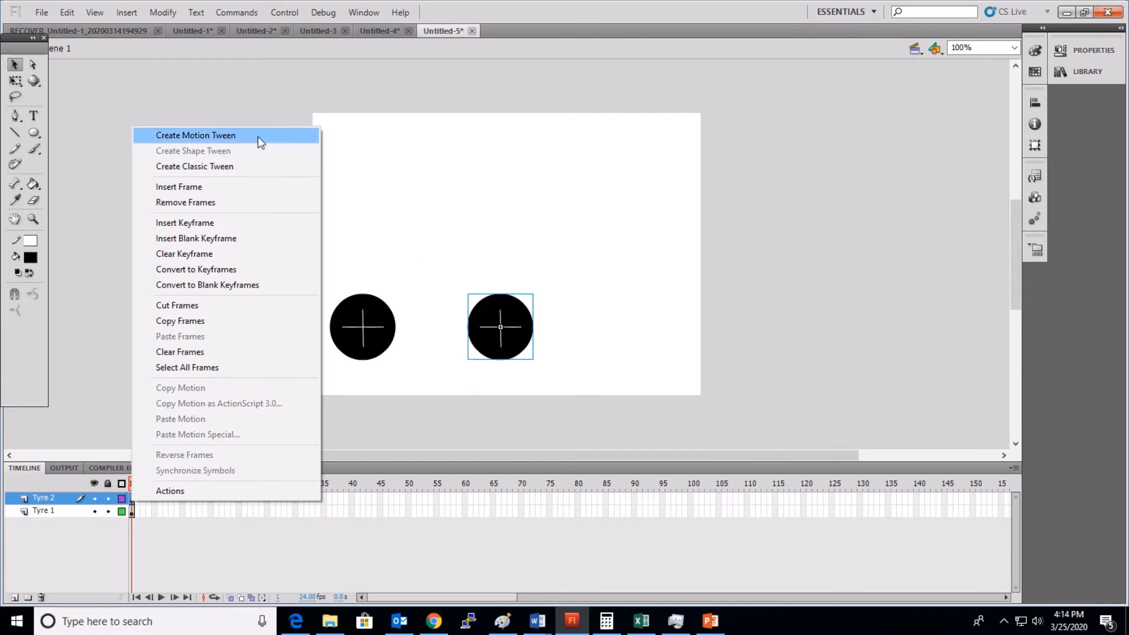
{"action": "left_click", "coordinate": [214, 136]}
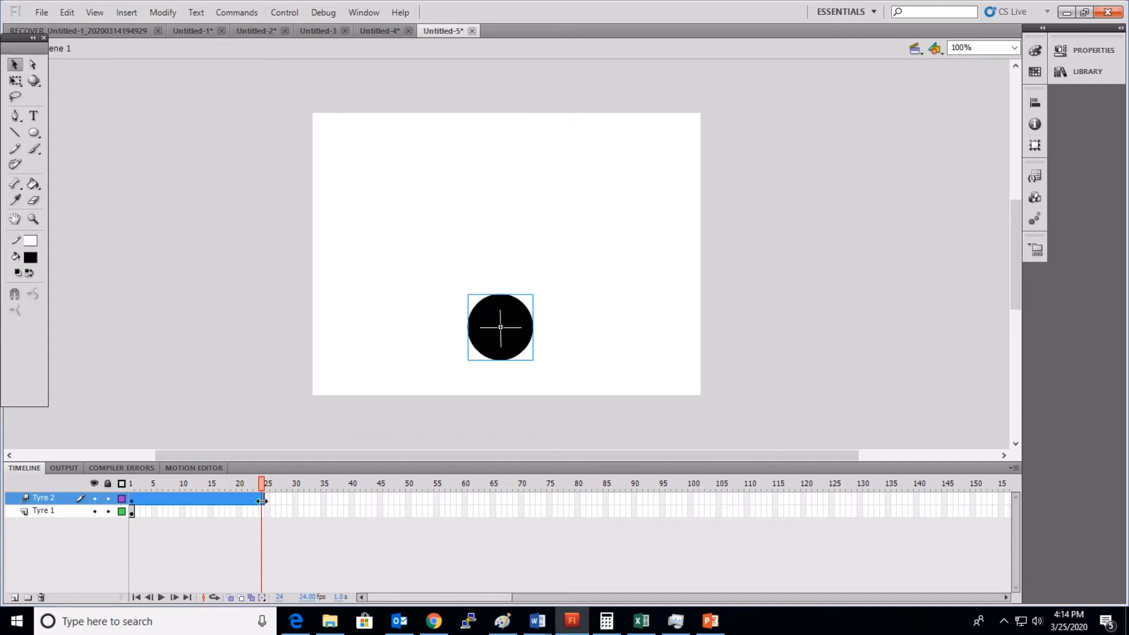
{"action": "left_click_drag", "start_coordinate": [262, 501], "coordinate": [552, 507]}
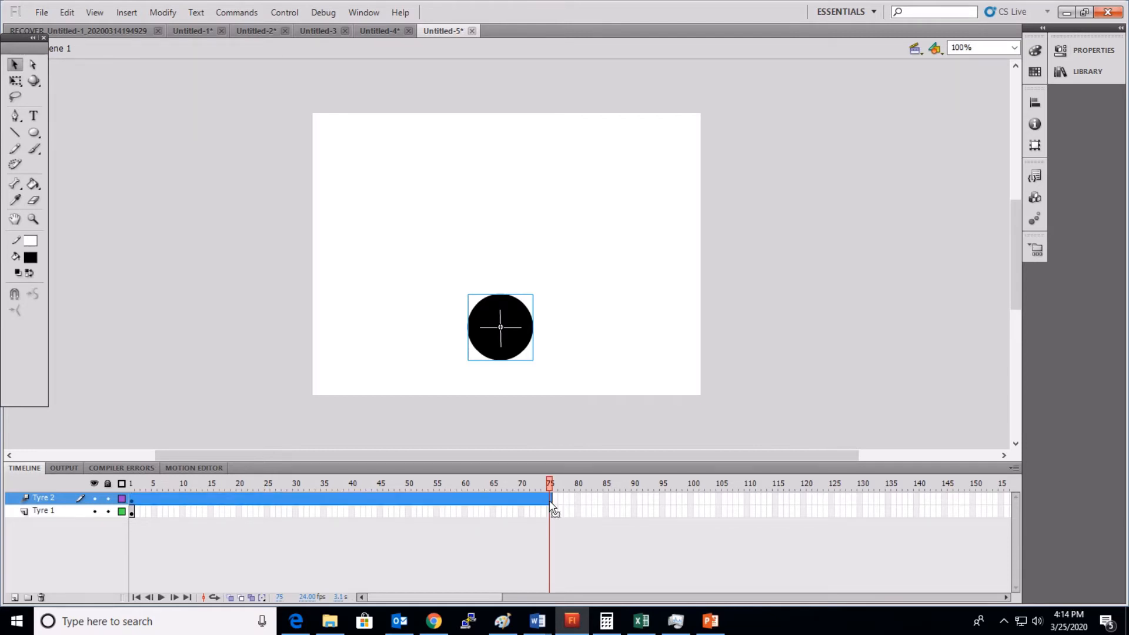
Insert a Rotation keyframe at frame 75 of the Tyre 2 motion tween.
{"action": "right_click", "coordinate": [551, 503]}
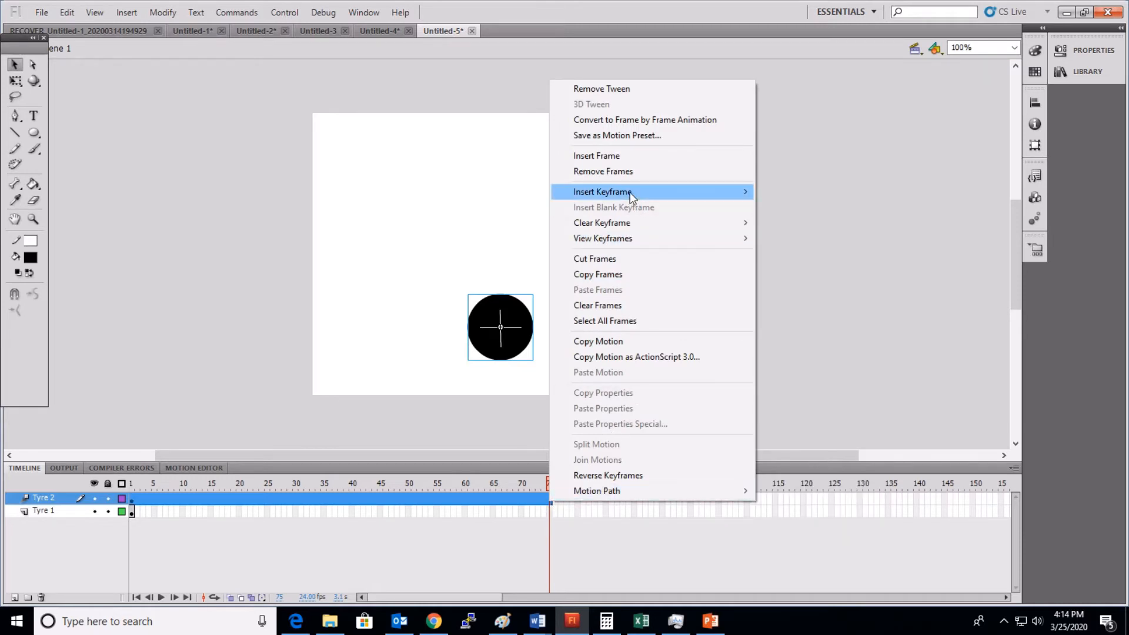
{"action": "mouse_move", "coordinate": [630, 194]}
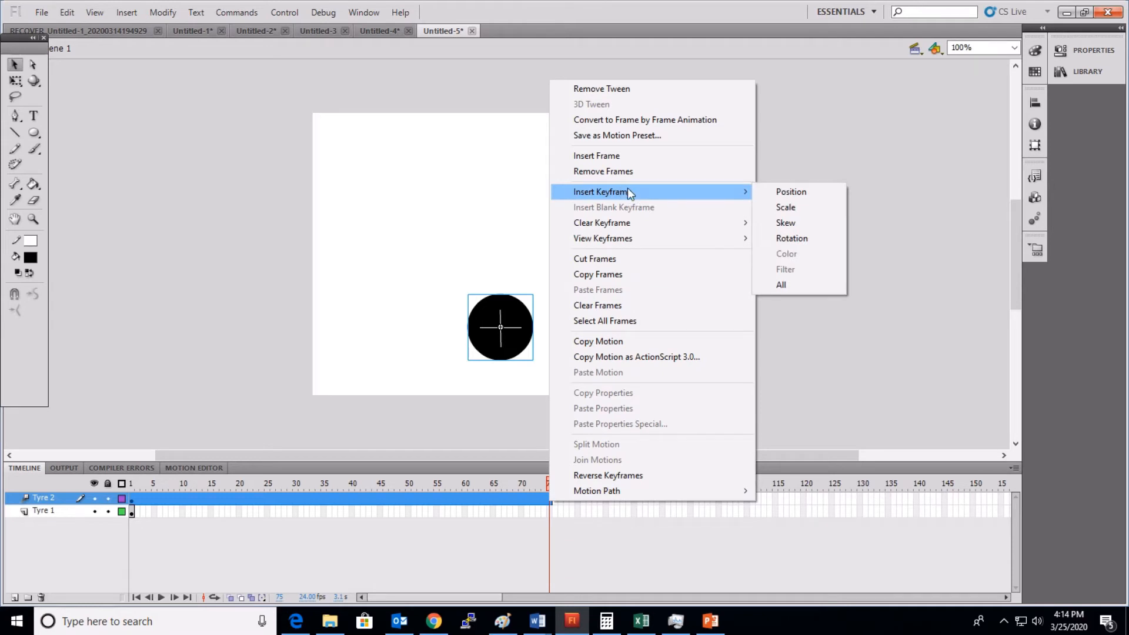
{"action": "left_click", "coordinate": [793, 238]}
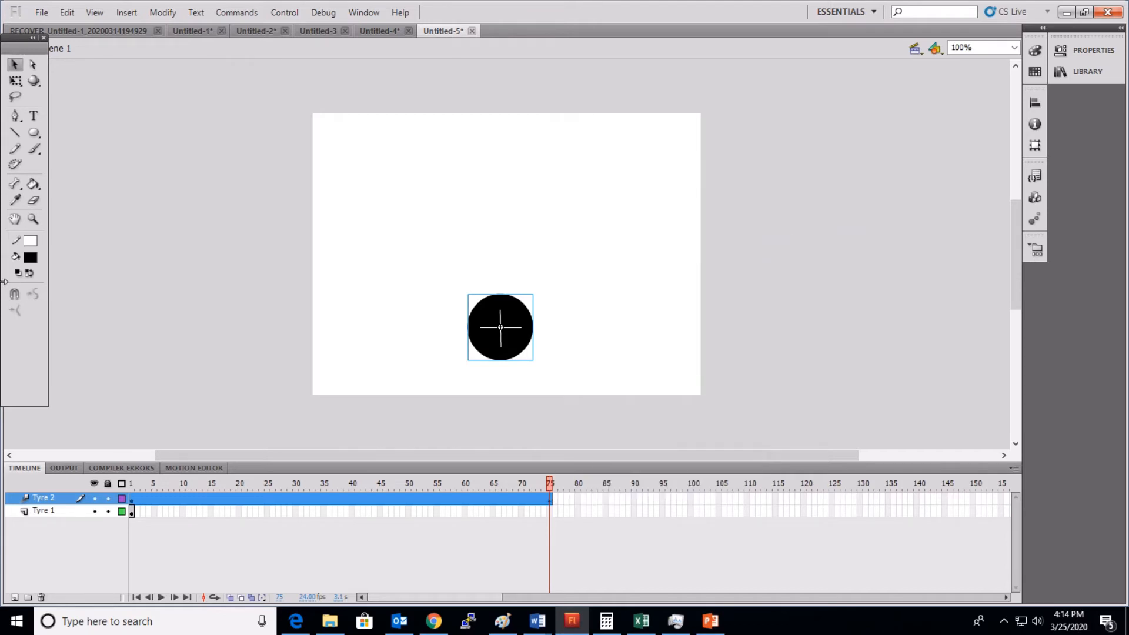
Set the Tyre 2 motion tween to rotate 360 times in the CW direction.
{"action": "left_click", "coordinate": [1085, 51]}
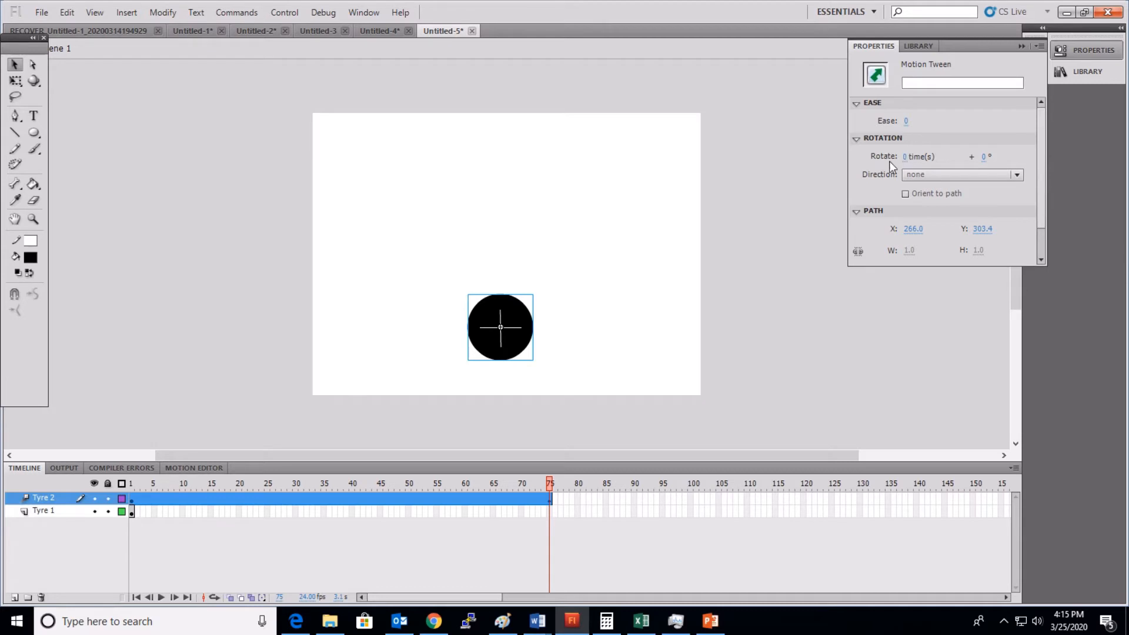
{"action": "left_click", "coordinate": [908, 157]}
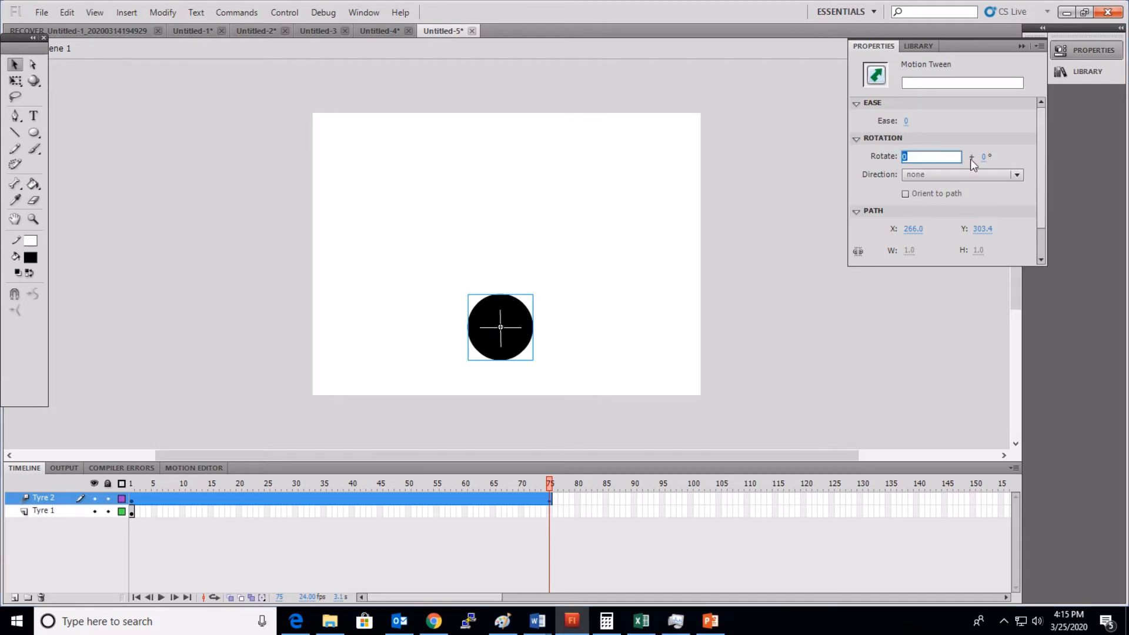
{"action": "type", "text": "360"}
{"action": "left_click", "coordinate": [951, 175]}
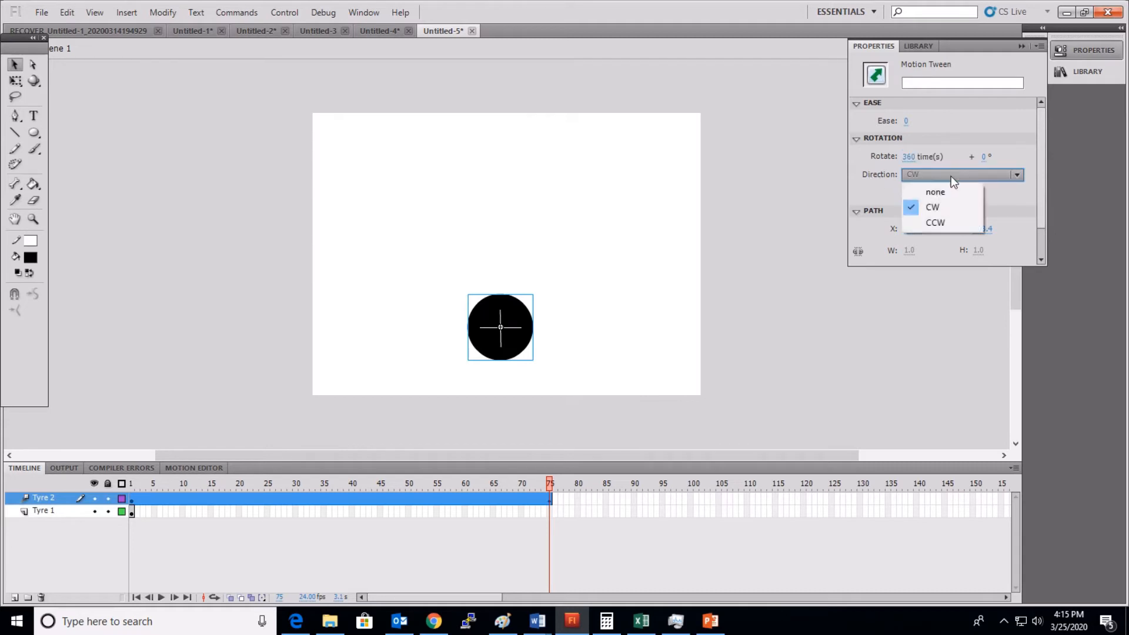
{"action": "left_click", "coordinate": [938, 209]}
{"action": "left_click", "coordinate": [938, 209]}
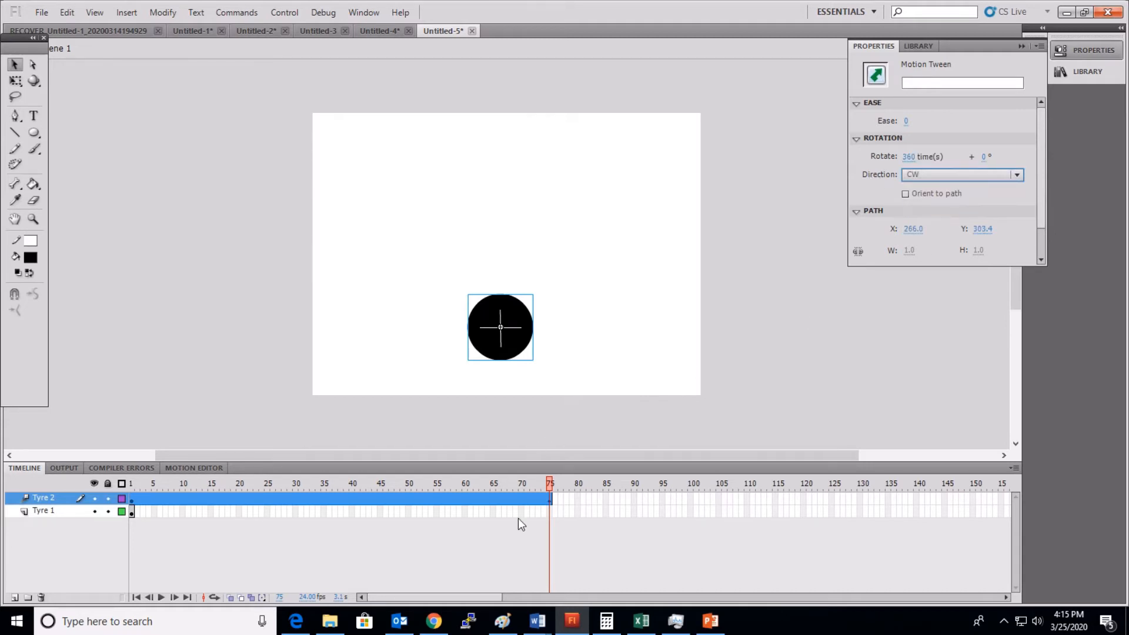
Check the second wheel at frame 1 and at frame 75 of the Tyre 2 tween.
{"action": "left_click", "coordinate": [131, 499]}
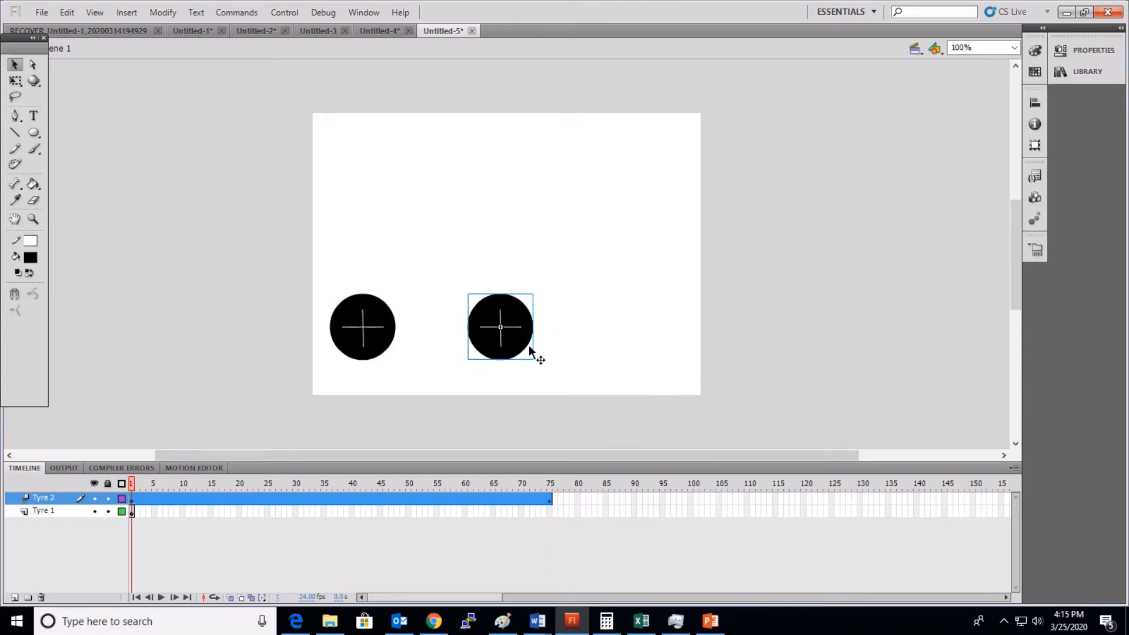
{"action": "left_click", "coordinate": [552, 501]}
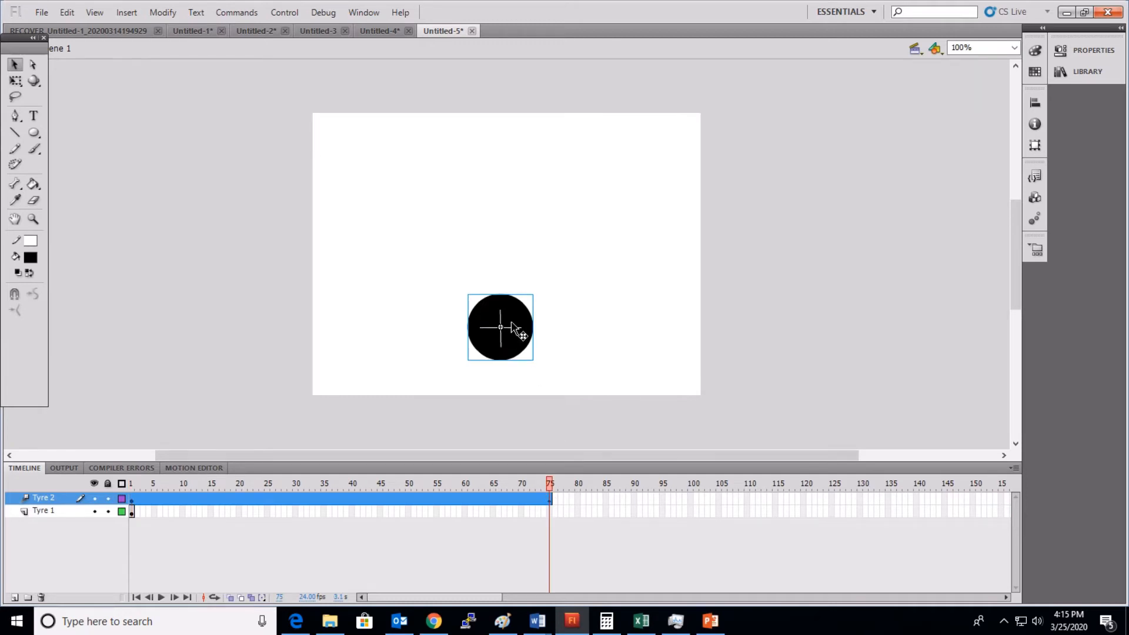
Move the second wheel at frame 75 horizontally past the stage's right edge, keeping it level with its starting position.
{"action": "left_click_drag", "start_coordinate": [513, 328], "coordinate": [791, 335]}
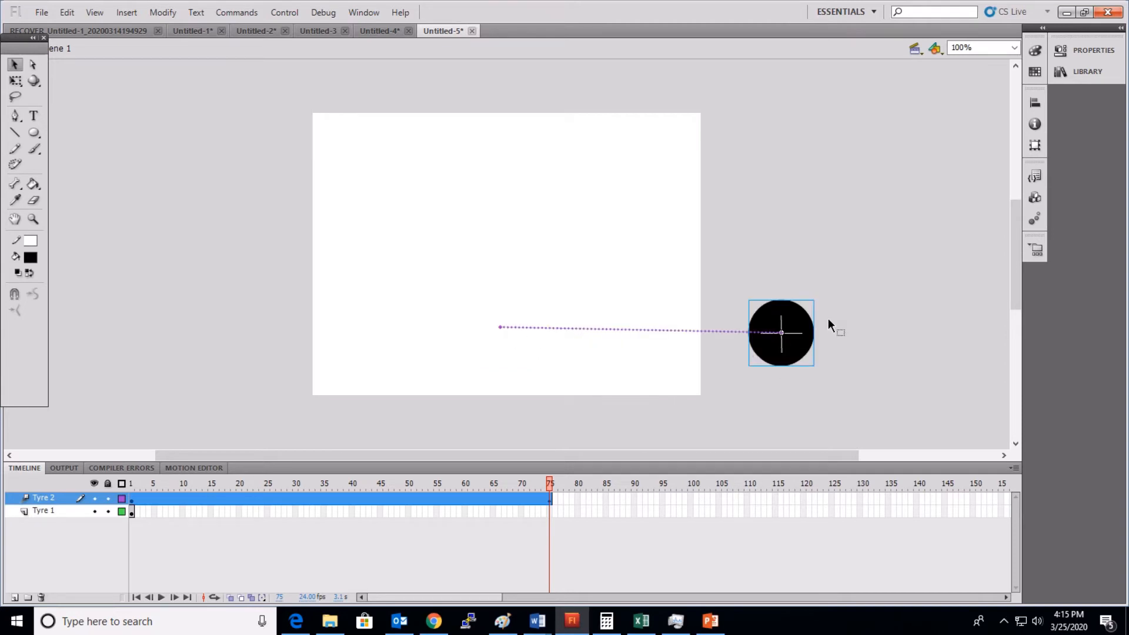
{"action": "left_click_drag", "start_coordinate": [791, 326], "coordinate": [776, 203]}
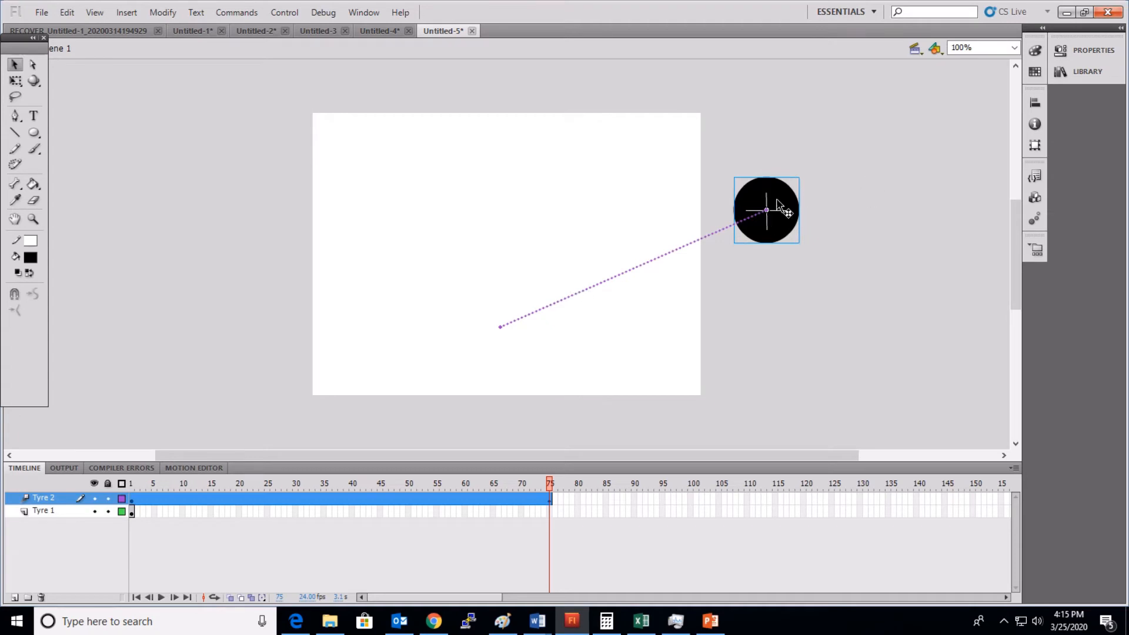
{"action": "left_click_drag", "start_coordinate": [780, 203], "coordinate": [801, 318]}
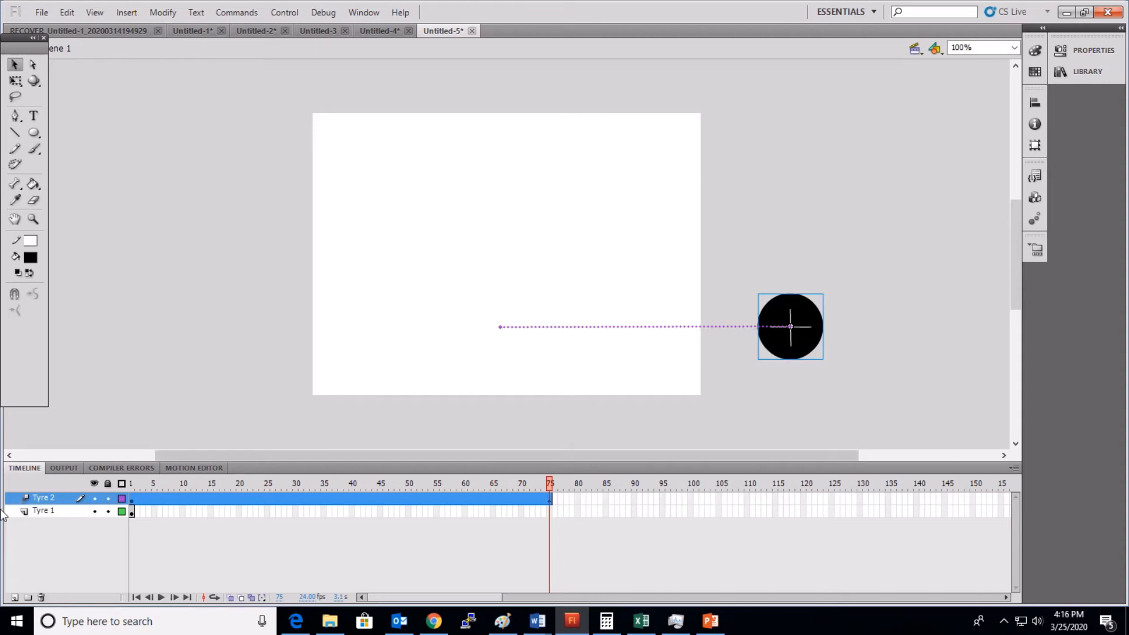
Create a motion tween on the Tyre 1 layer and extend its span to frame 75.
{"action": "left_click", "coordinate": [52, 511]}
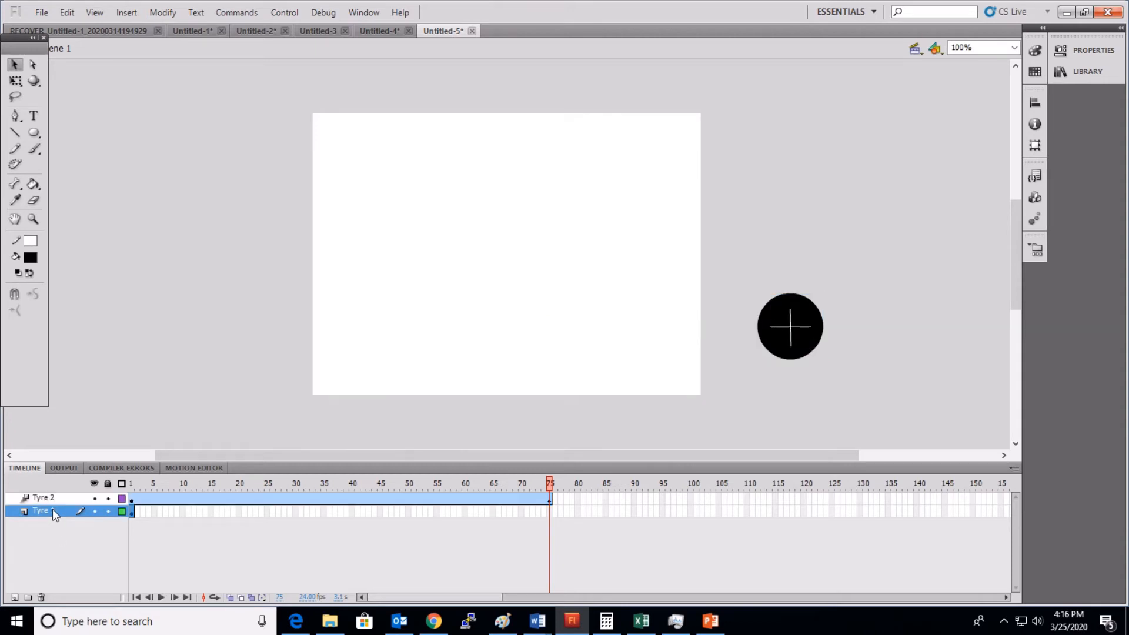
{"action": "left_click", "coordinate": [131, 512]}
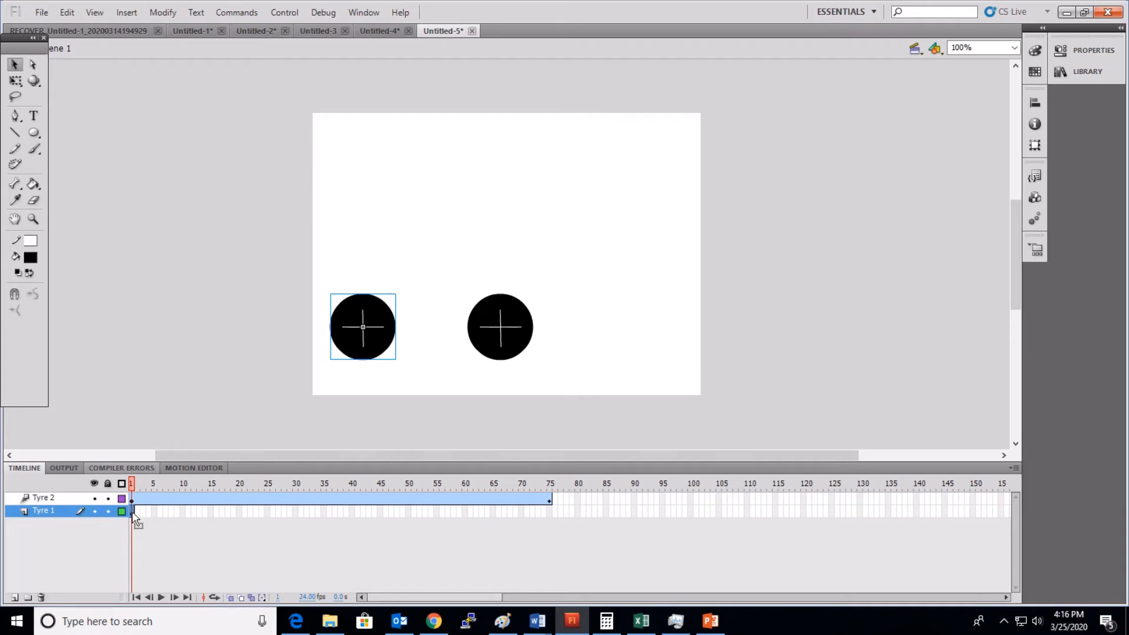
{"action": "right_click", "coordinate": [133, 513]}
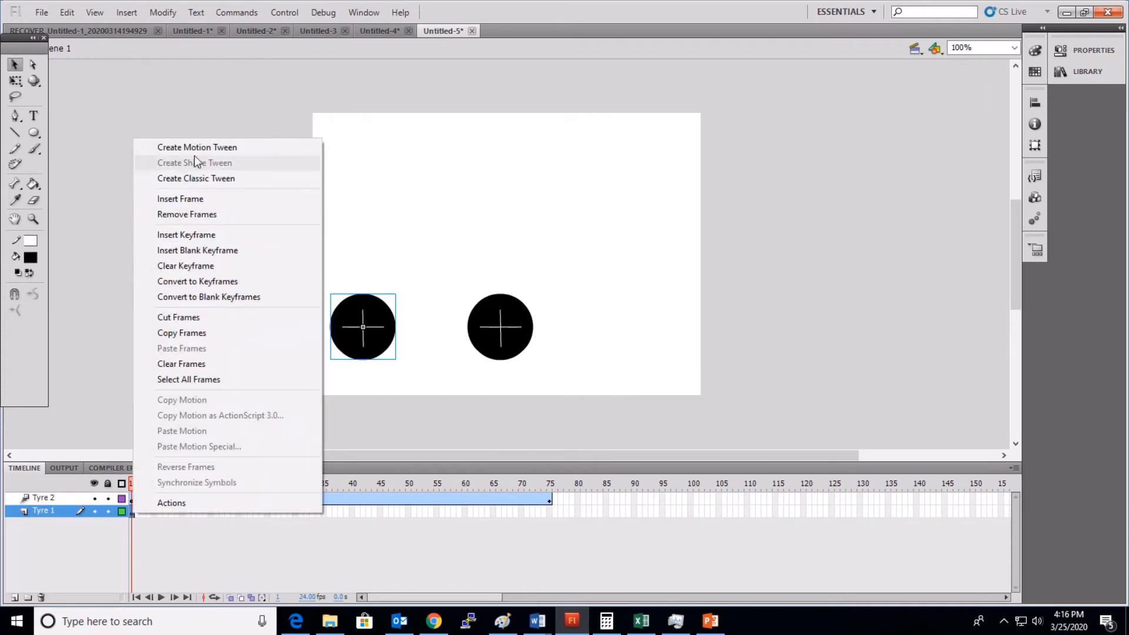
{"action": "left_click", "coordinate": [229, 151]}
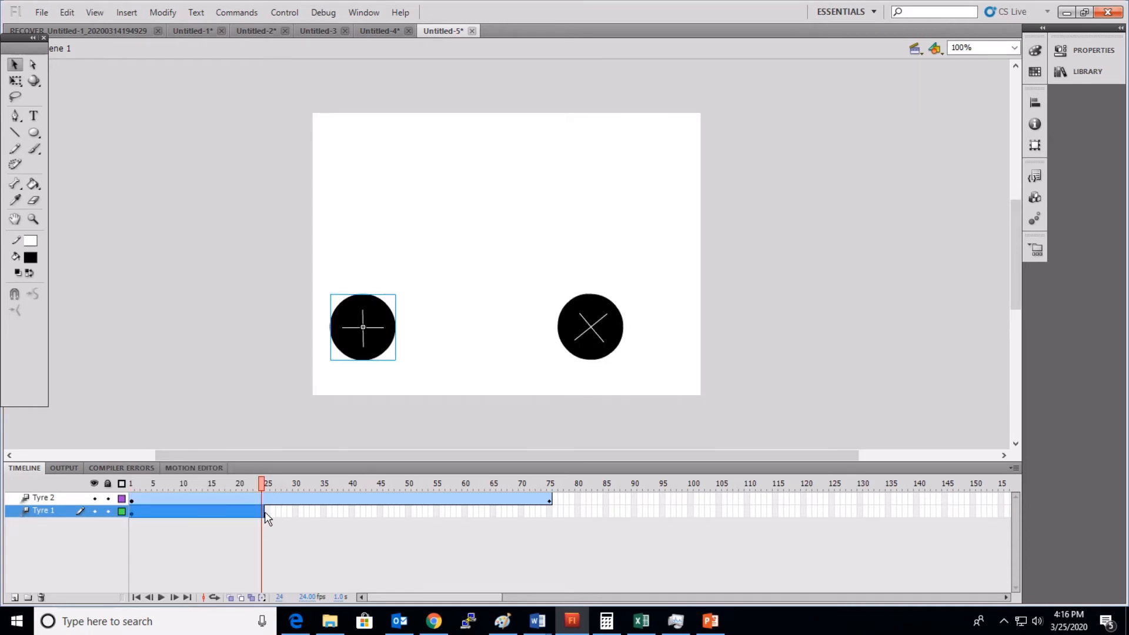
{"action": "left_click_drag", "start_coordinate": [263, 513], "coordinate": [548, 504]}
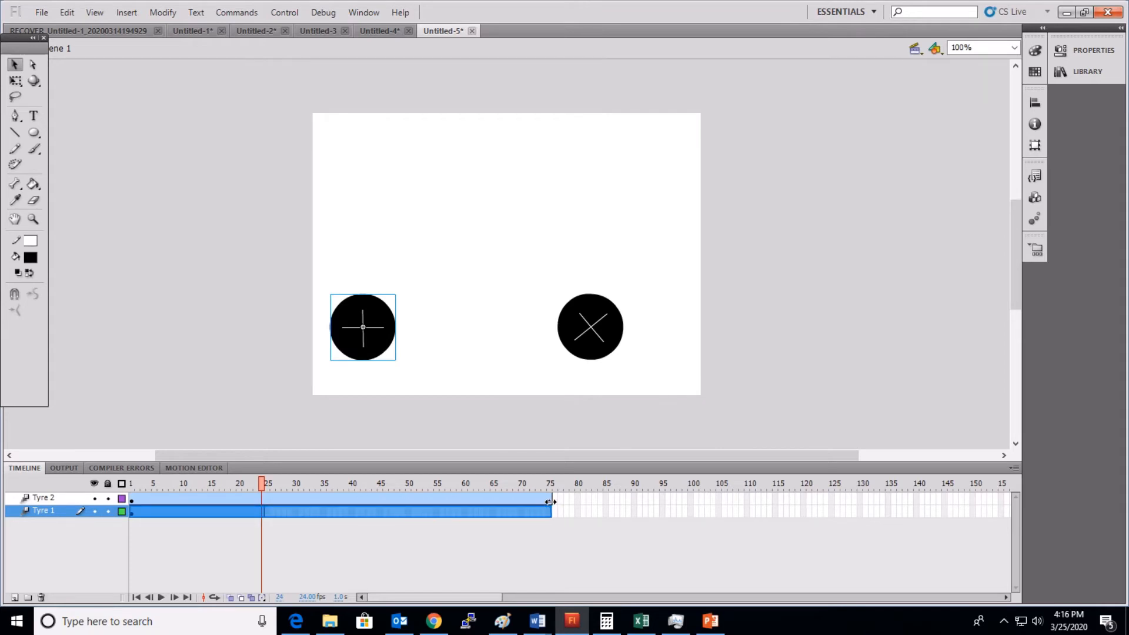
Set the Tyre 1 motion tween to rotate 360 times in the CW direction.
{"action": "left_click", "coordinate": [546, 512]}
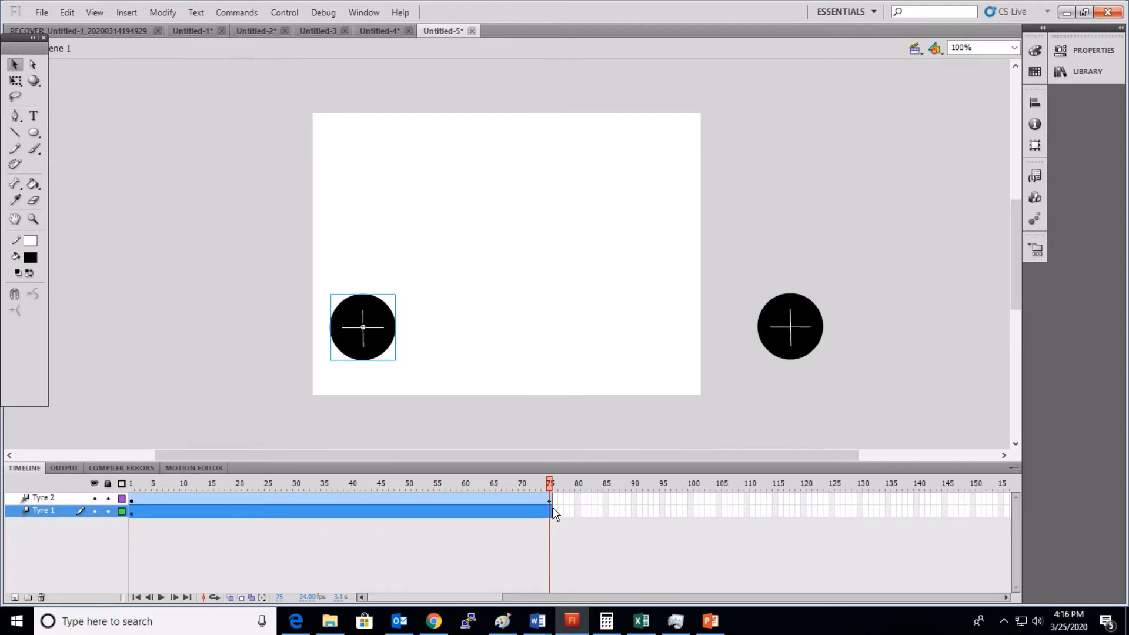
{"action": "left_click", "coordinate": [1090, 50]}
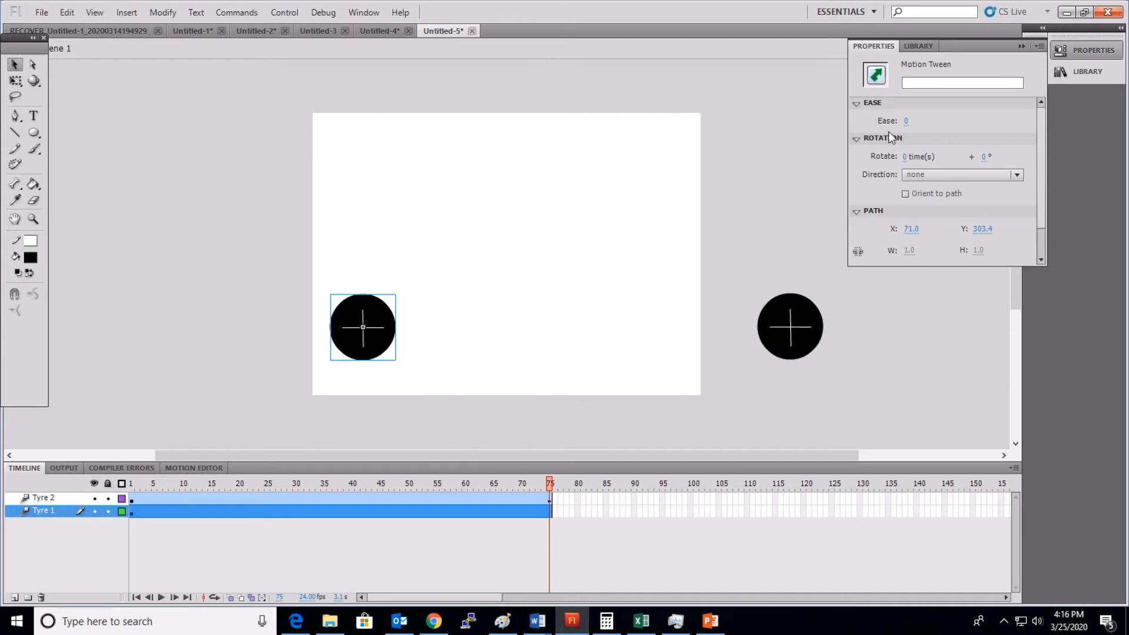
{"action": "left_click", "coordinate": [905, 156]}
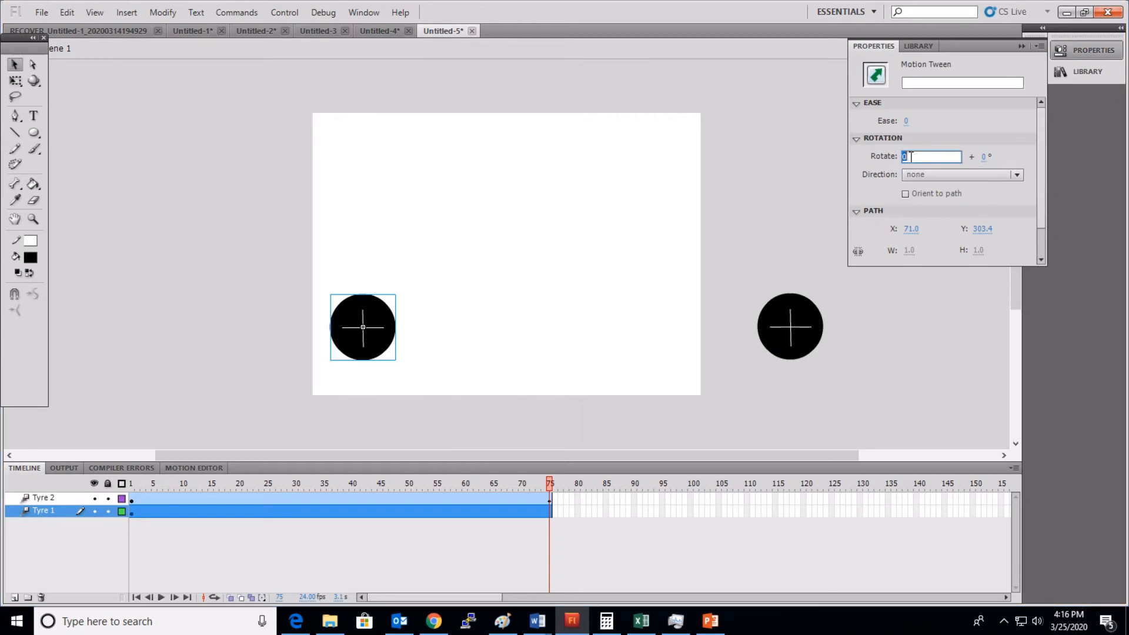
{"action": "type", "text": "360"}
{"action": "key", "text": "Return"}
{"action": "left_click", "coordinate": [969, 171]}
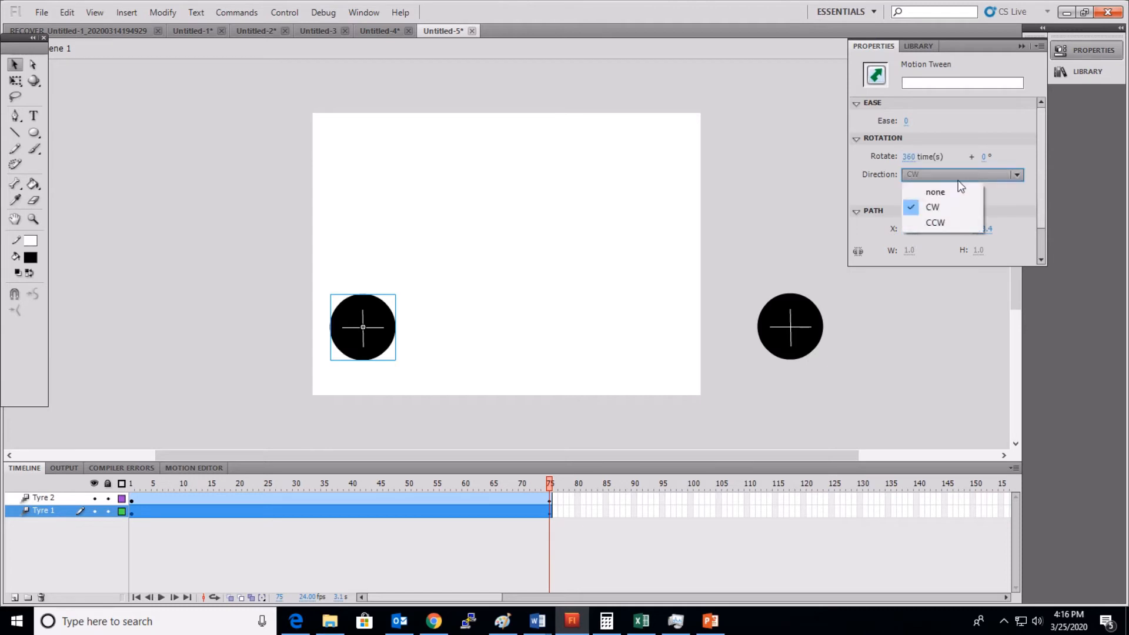
{"action": "left_click", "coordinate": [937, 215]}
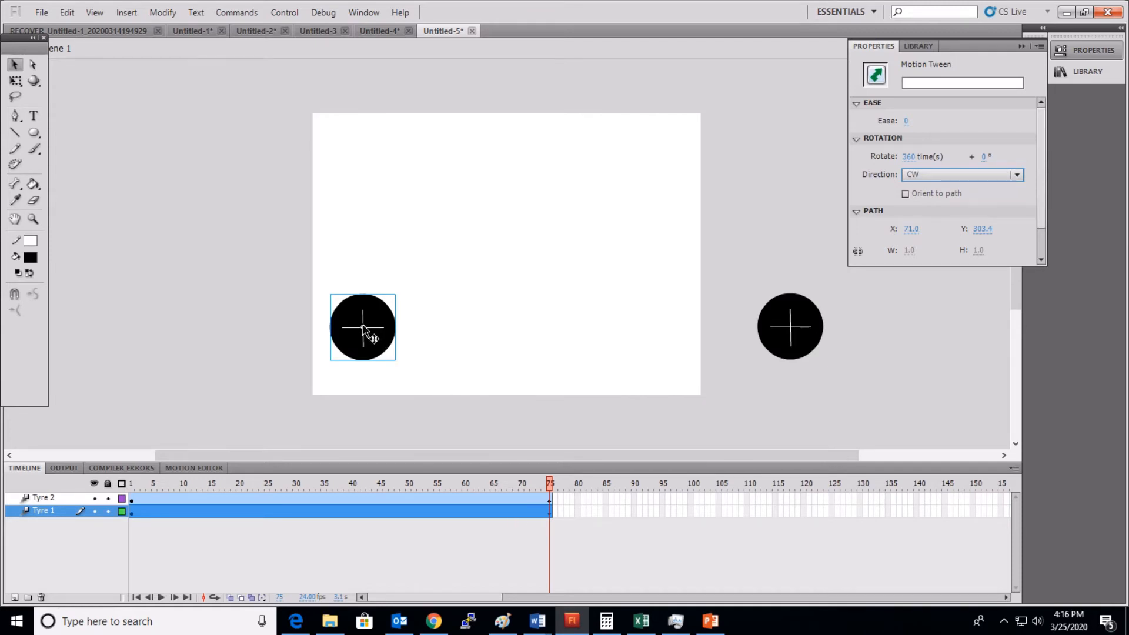
Move the first wheel at frame 75 horizontally to the stage's right edge, behind the second wheel, and play the animation.
{"action": "left_click_drag", "start_coordinate": [365, 332], "coordinate": [672, 330]}
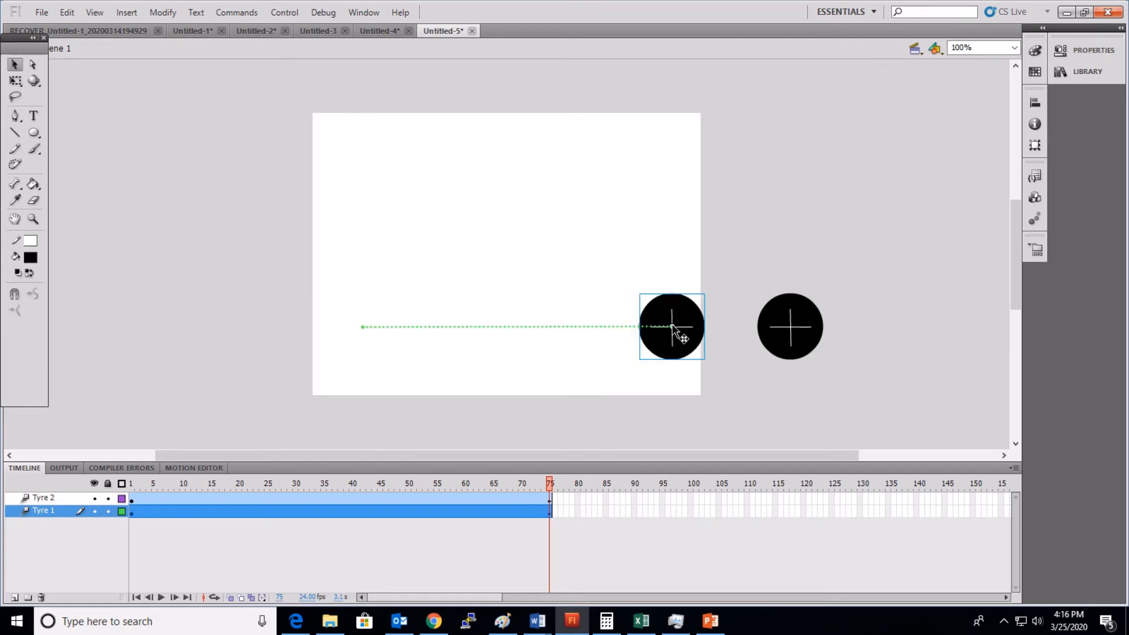
{"action": "left_click", "coordinate": [161, 598]}
{"action": "left_click", "coordinate": [161, 598]}
Insert a new layer above the Tyre 2 layer.
{"action": "left_click", "coordinate": [60, 501]}
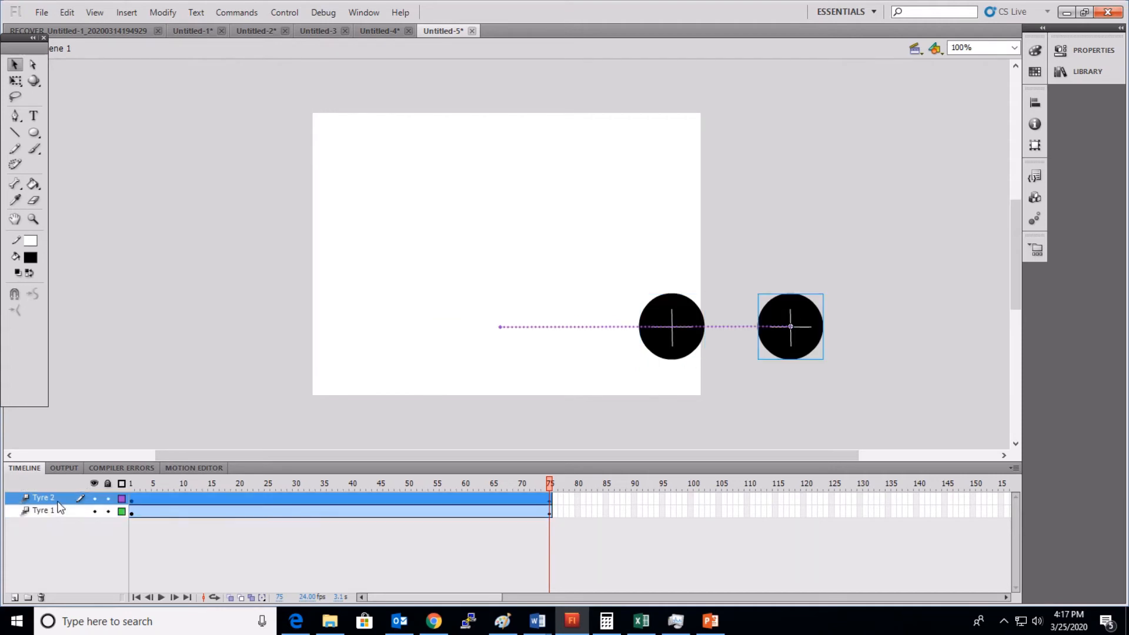
{"action": "left_click", "coordinate": [131, 499]}
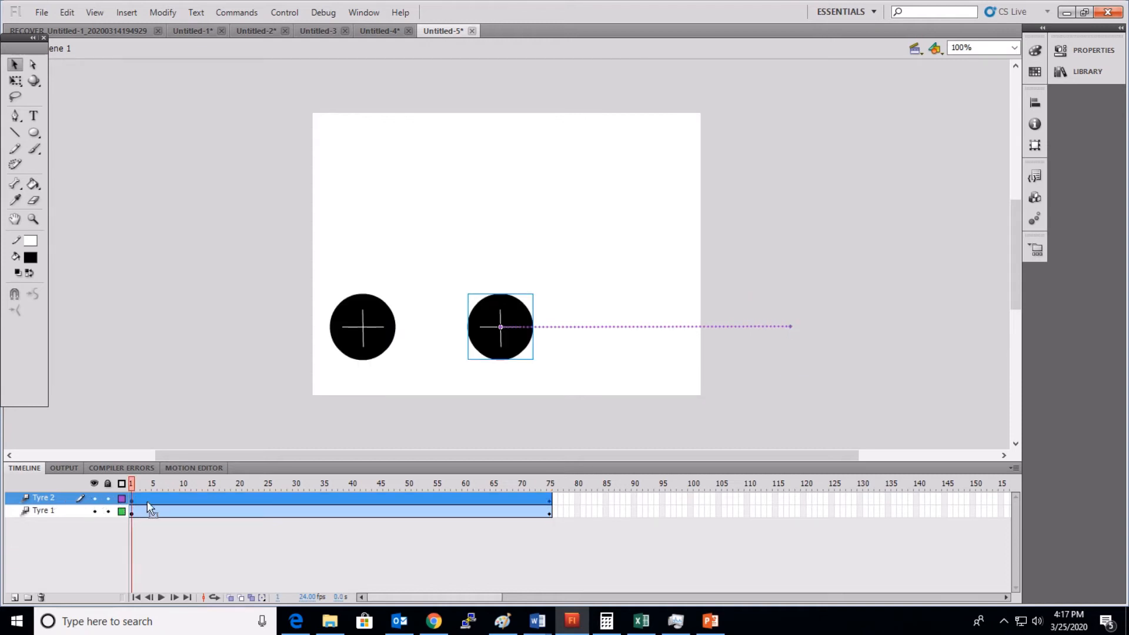
{"action": "right_click", "coordinate": [56, 497]}
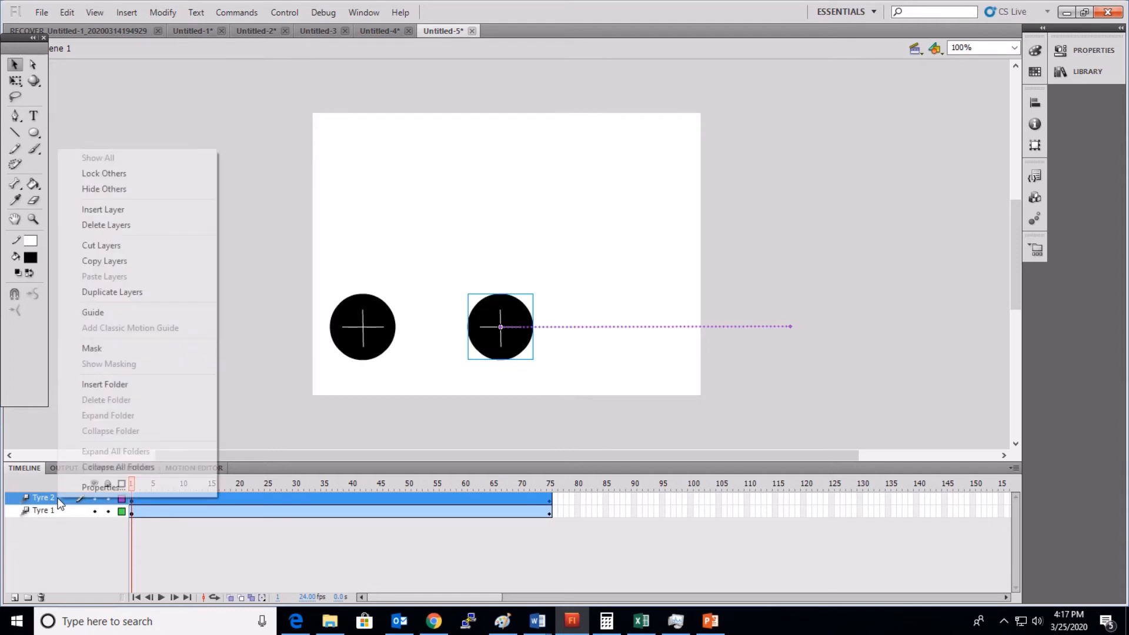
{"action": "left_click", "coordinate": [125, 208]}
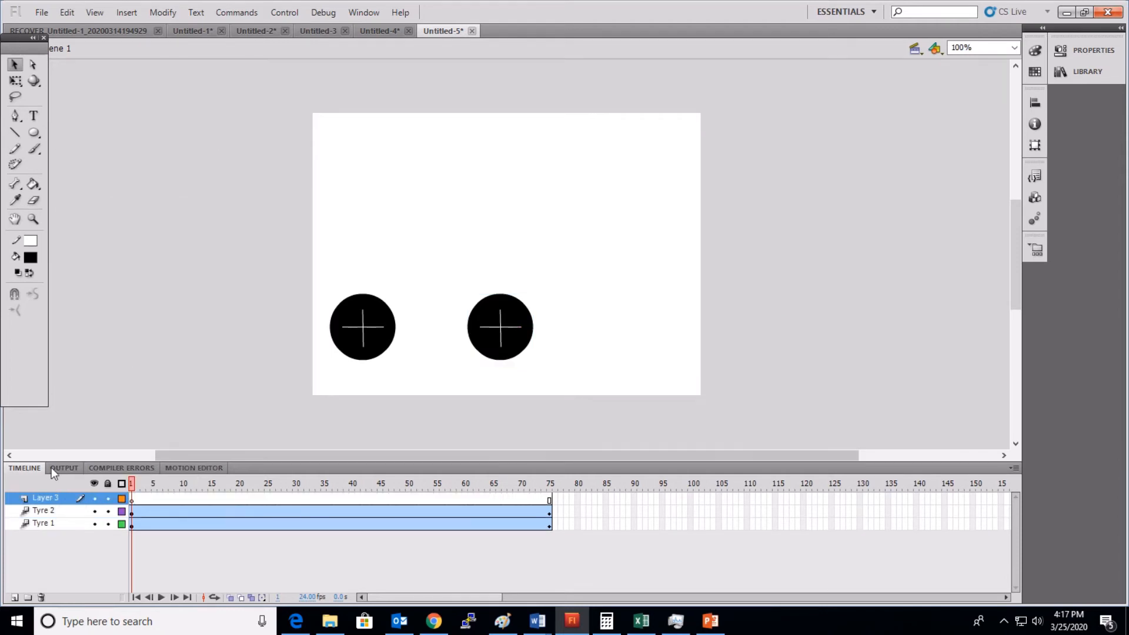
Rename the new layer as Car Body and select its first frame.
{"action": "left_click", "coordinate": [59, 498]}
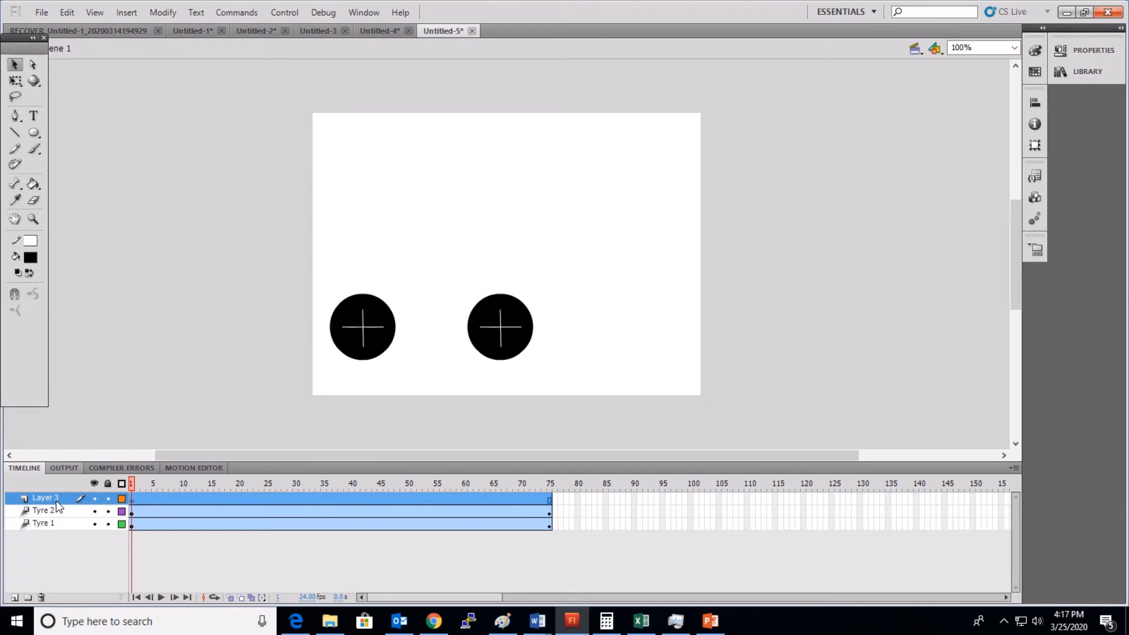
{"action": "double_click", "coordinate": [56, 500]}
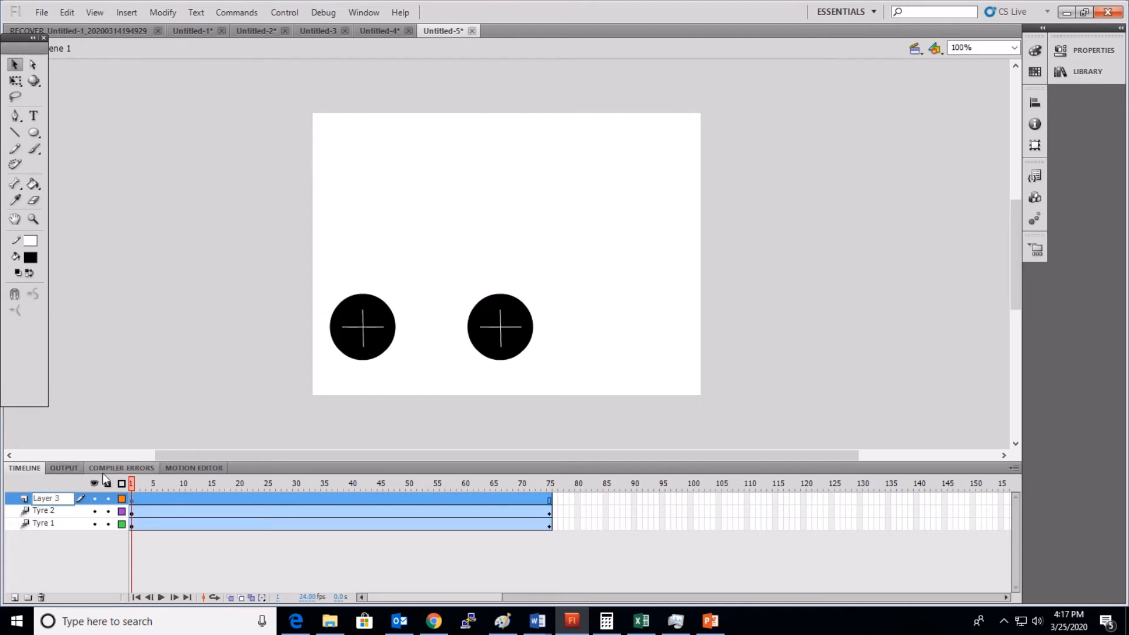
{"action": "key", "text": "BackSpace"}
{"action": "key", "text": "BackSpace"}
{"action": "key", "text": "BackSpace"}
{"action": "key", "text": "BackSpace"}
{"action": "key", "text": "BackSpace"}
{"action": "type", "text": "Cas"}
{"action": "key", "text": "BackSpace"}
{"action": "type", "text": "r"}
{"action": "left_click", "coordinate": [132, 499]}
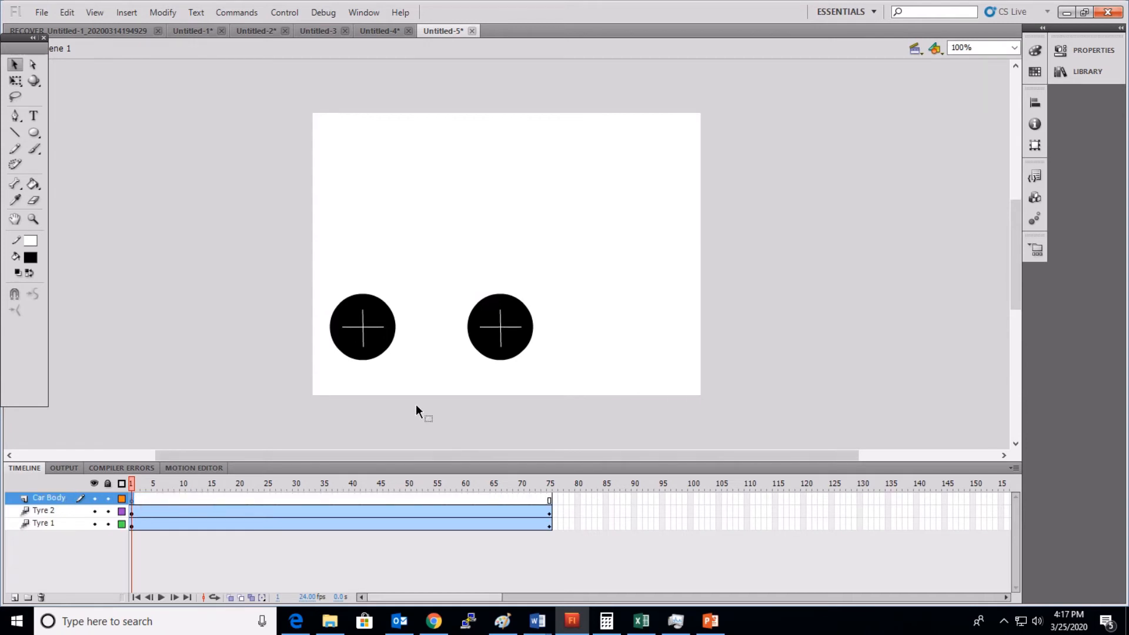
Draw the rear of the car body outline with the Pen tool, from beside the first wheel up to the roof's rear corner.
{"action": "left_click", "coordinate": [15, 116]}
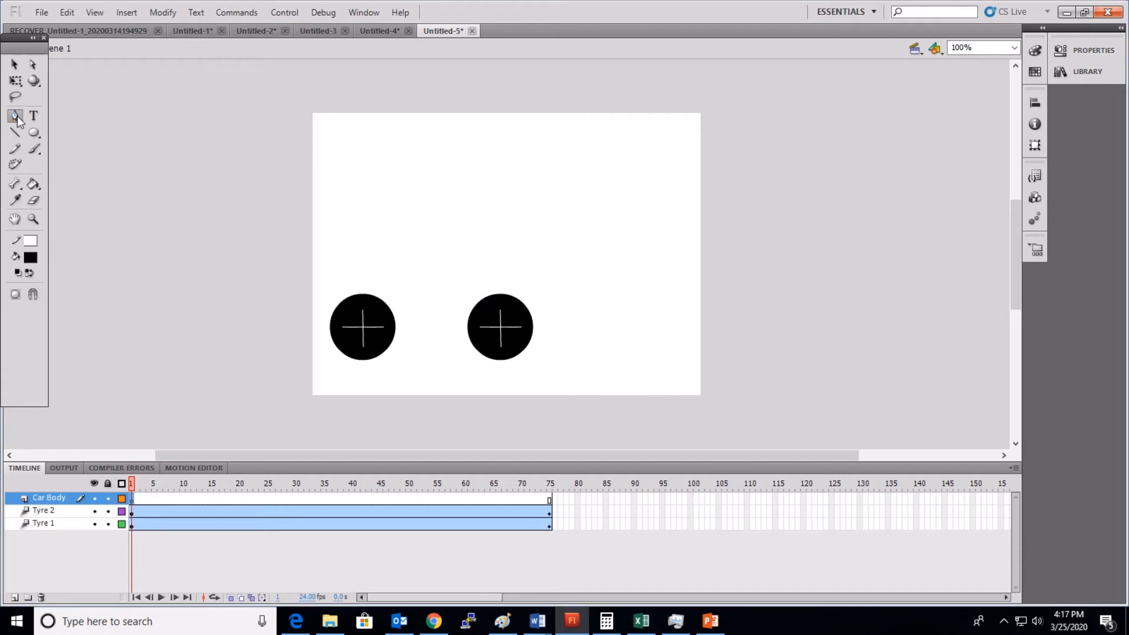
{"action": "left_click", "coordinate": [323, 329]}
{"action": "left_click", "coordinate": [279, 327]}
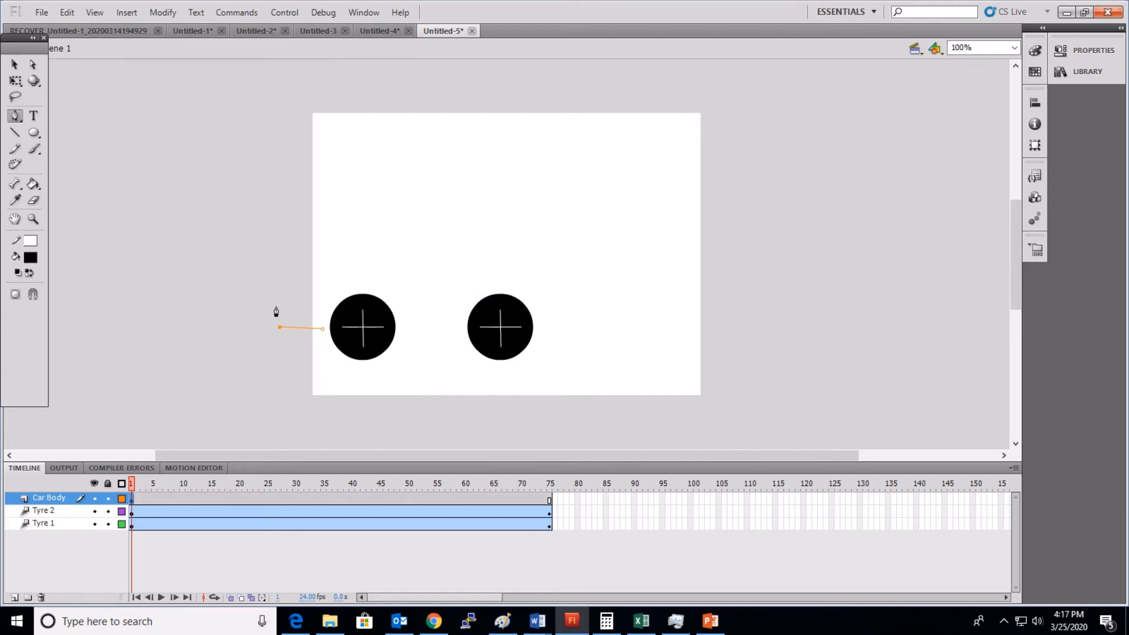
{"action": "left_click", "coordinate": [278, 270]}
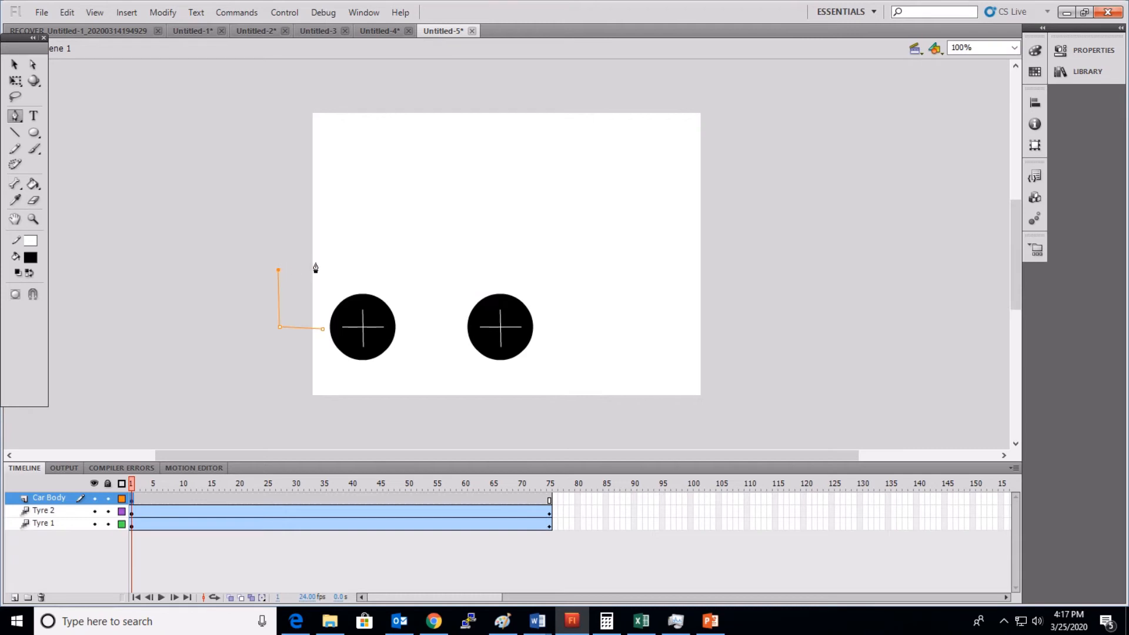
{"action": "left_click", "coordinate": [347, 260]}
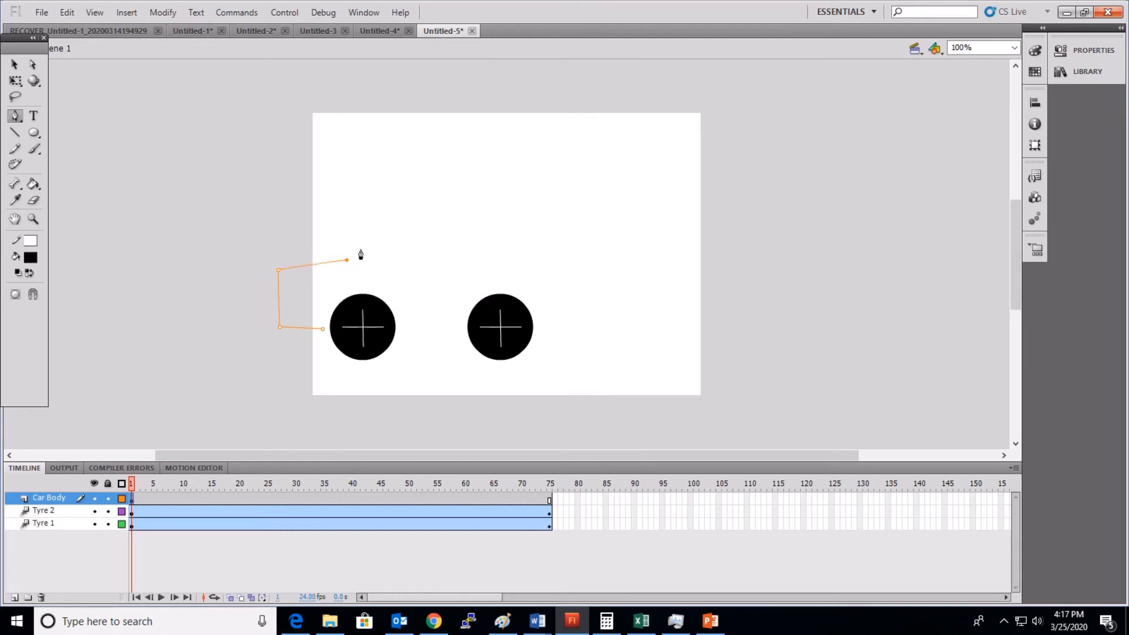
{"action": "left_click", "coordinate": [368, 207]}
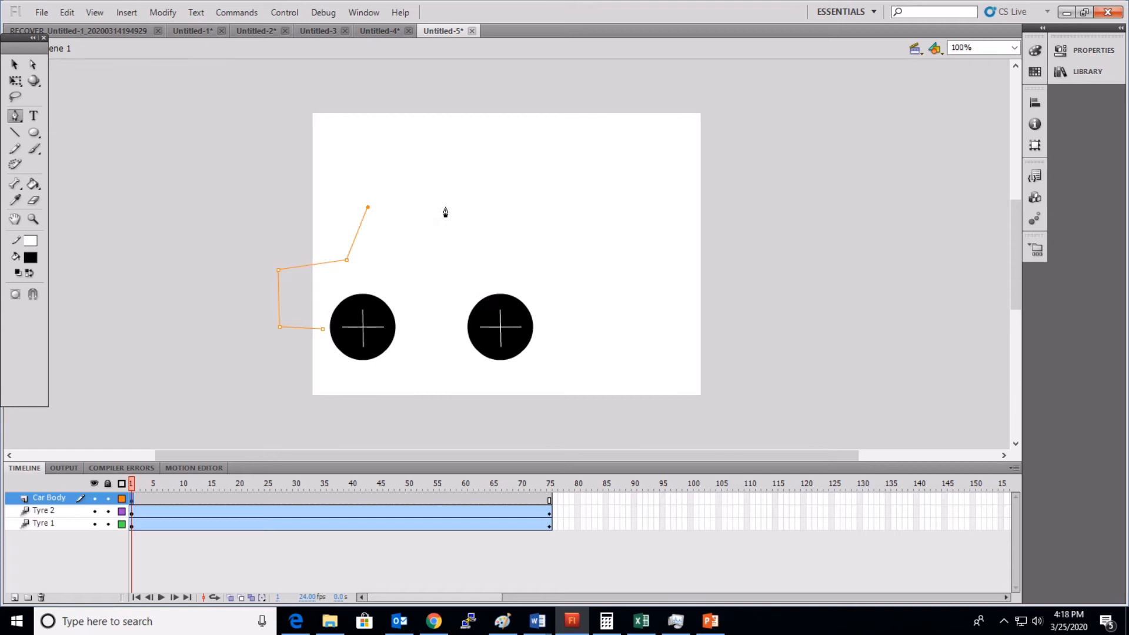
Continue the car body outline along the roof, windscreen, bonnet and front end, and back underneath to the second wheel.
{"action": "left_click", "coordinate": [514, 214]}
{"action": "key", "text": "ctrl+z"}
{"action": "left_click", "coordinate": [533, 204]}
{"action": "left_click", "coordinate": [557, 263]}
{"action": "left_click", "coordinate": [643, 274]}
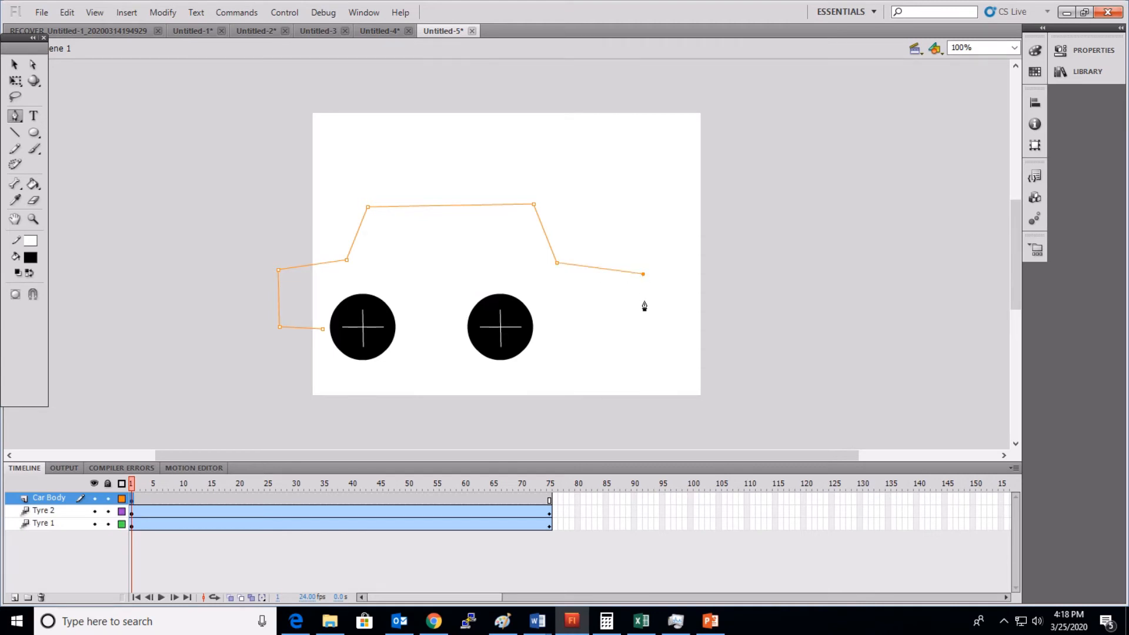
{"action": "left_click", "coordinate": [643, 335]}
{"action": "left_click", "coordinate": [550, 332]}
Draw curved arches over both wheels with a straight underside between them, closing the car body outline at its starting point.
{"action": "left_click_drag", "start_coordinate": [446, 327], "coordinate": [383, 420]}
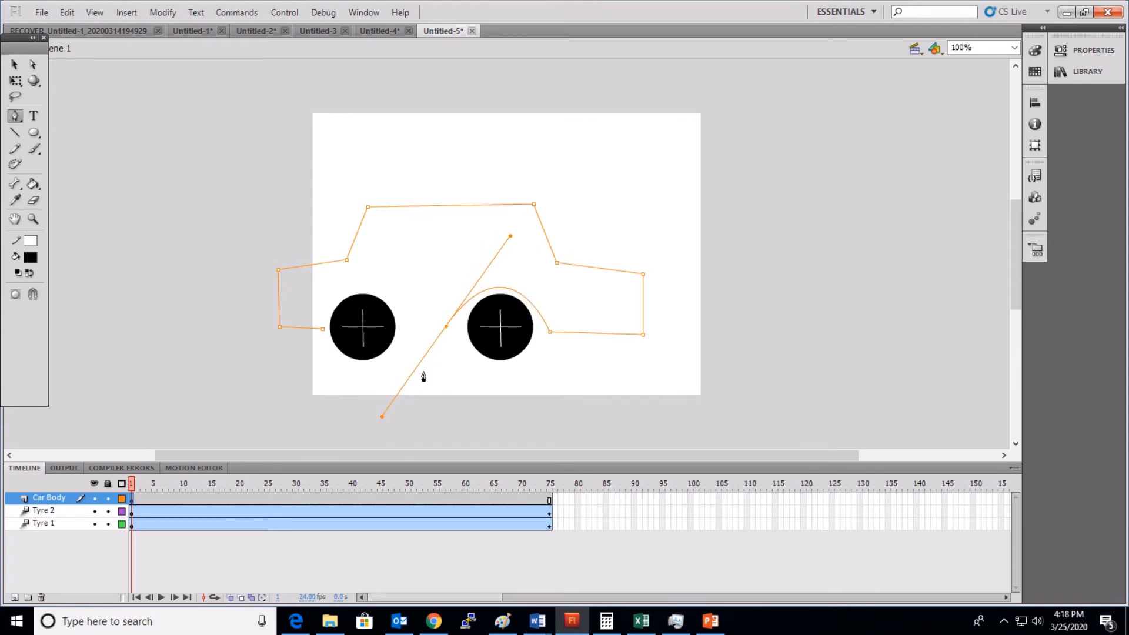
{"action": "left_click", "coordinate": [447, 328]}
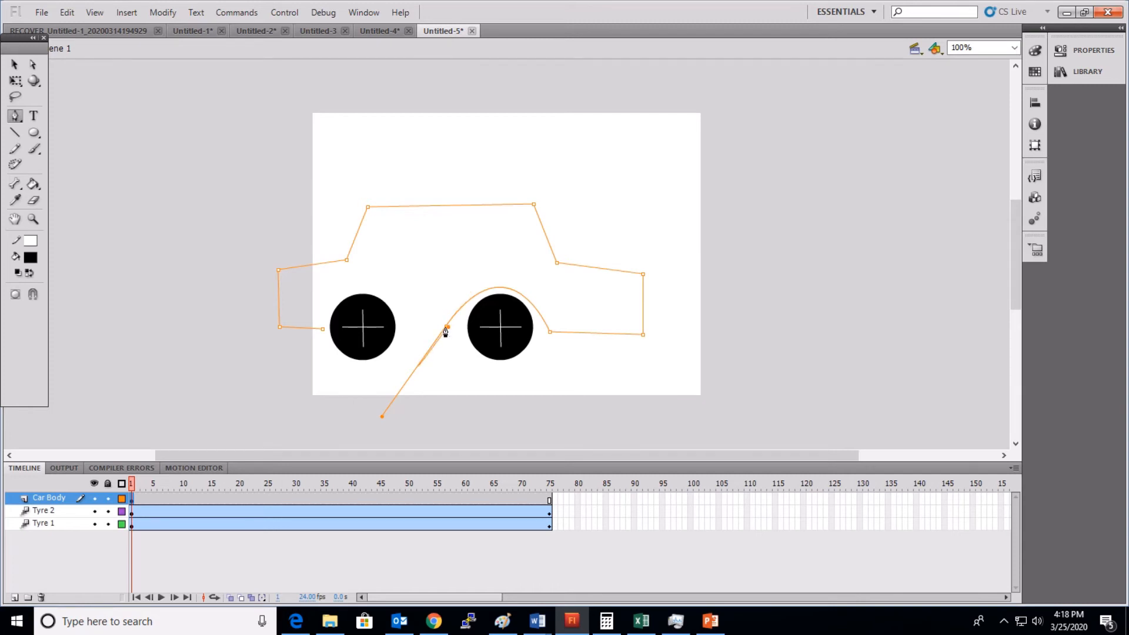
{"action": "left_click", "coordinate": [404, 330]}
{"action": "left_click_drag", "start_coordinate": [323, 331], "coordinate": [286, 433]}
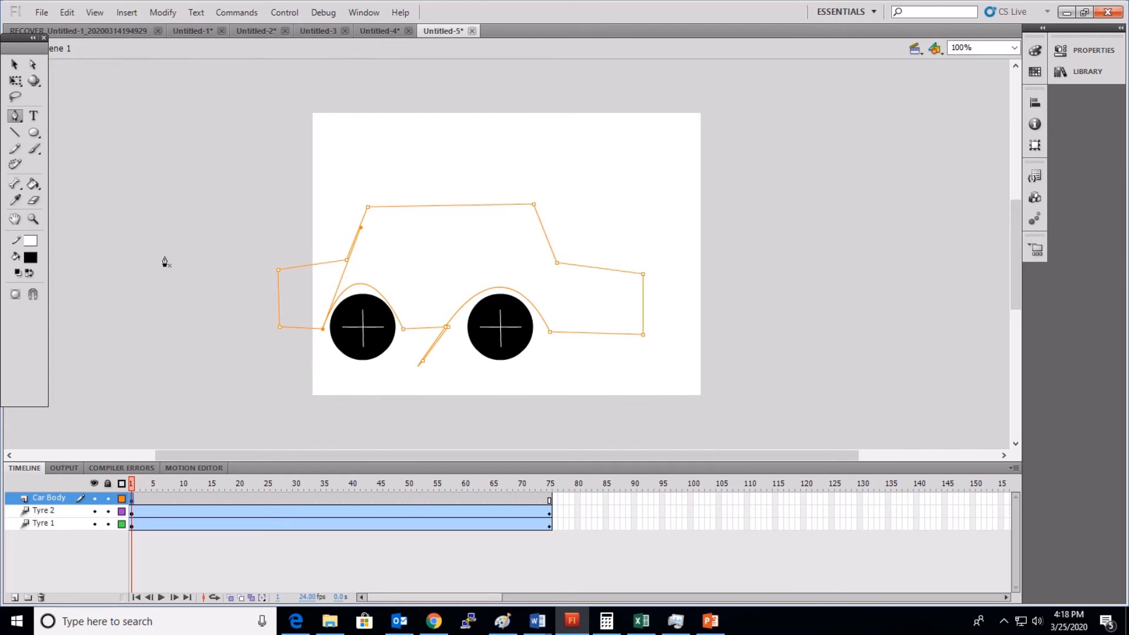
{"action": "left_click", "coordinate": [14, 64]}
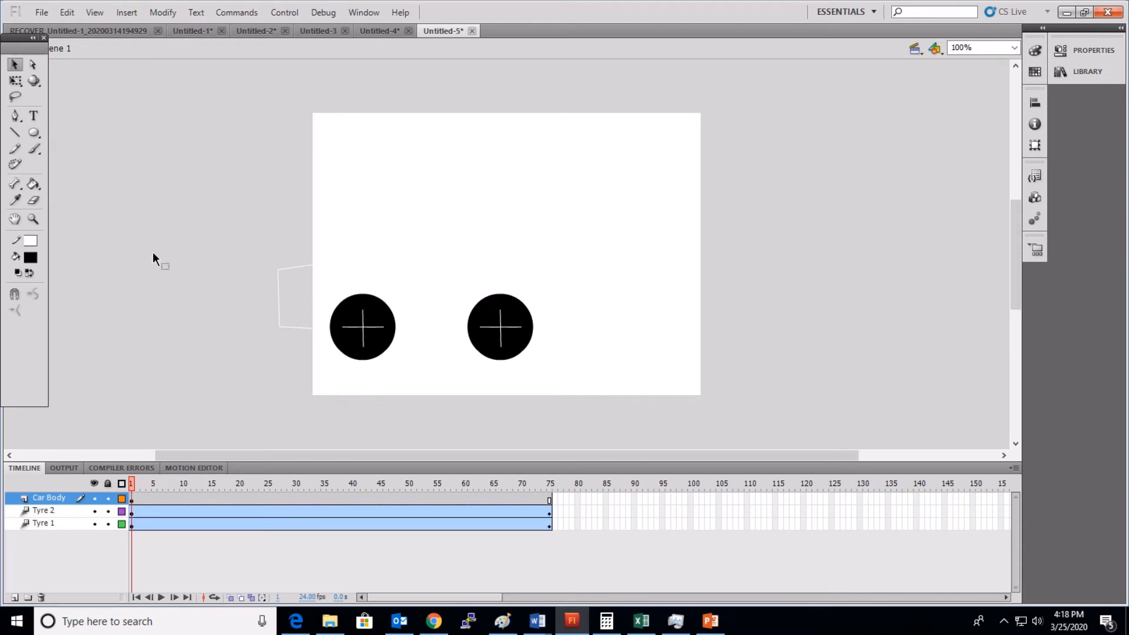
Set the stroke colour to black and fill the car body outline with white using the Paint Bucket.
{"action": "left_click", "coordinate": [31, 241]}
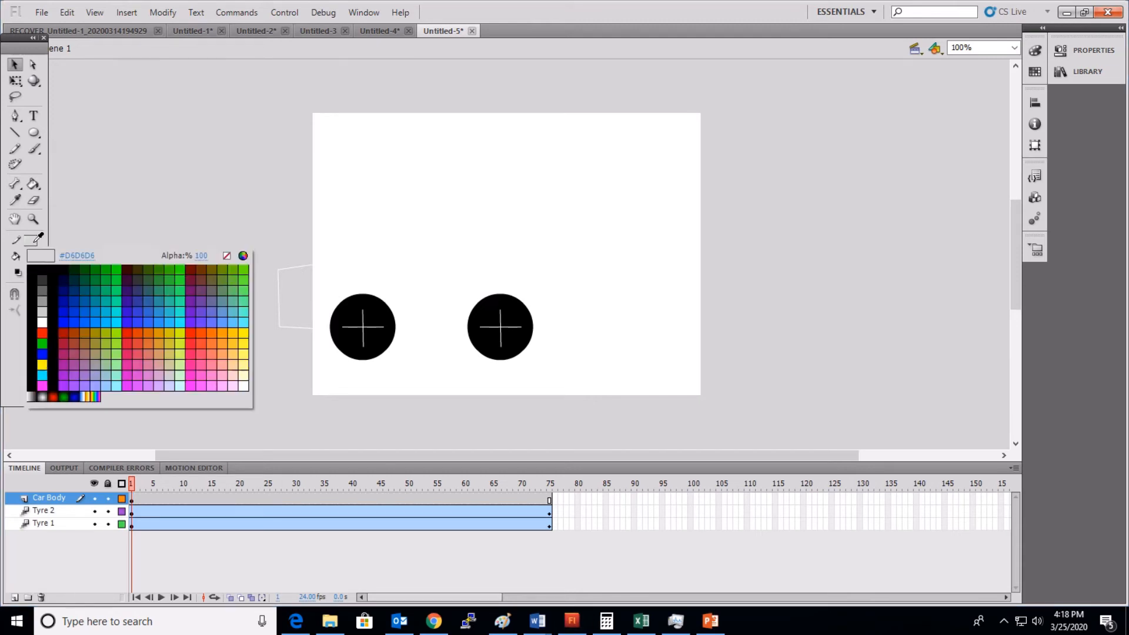
{"action": "left_click", "coordinate": [60, 273]}
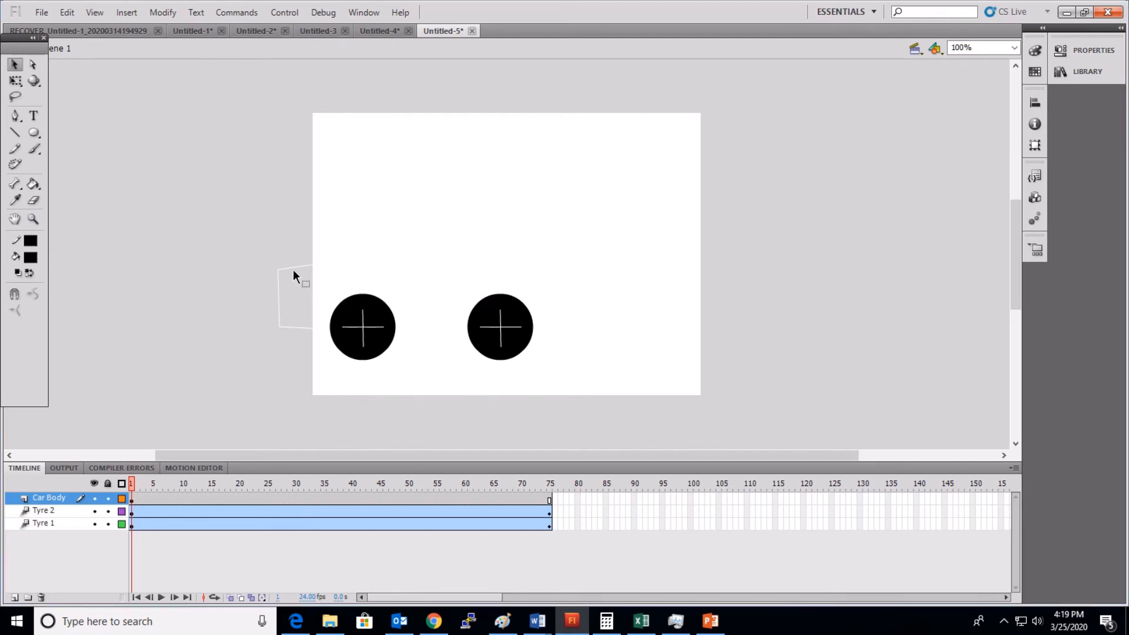
{"action": "left_click", "coordinate": [30, 259]}
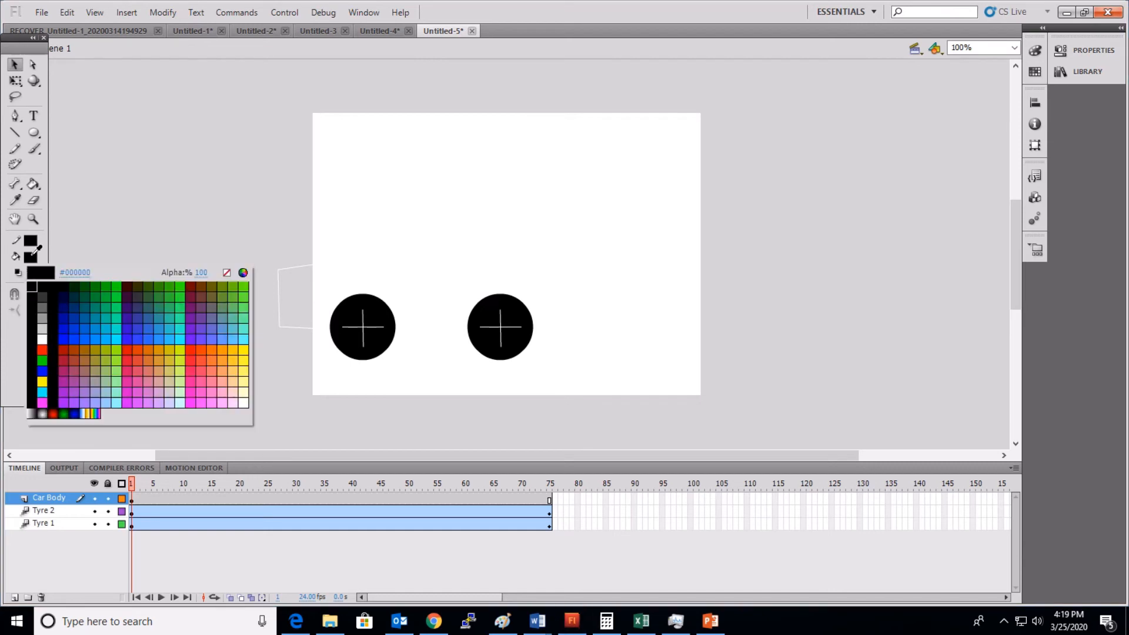
{"action": "left_click", "coordinate": [33, 185]}
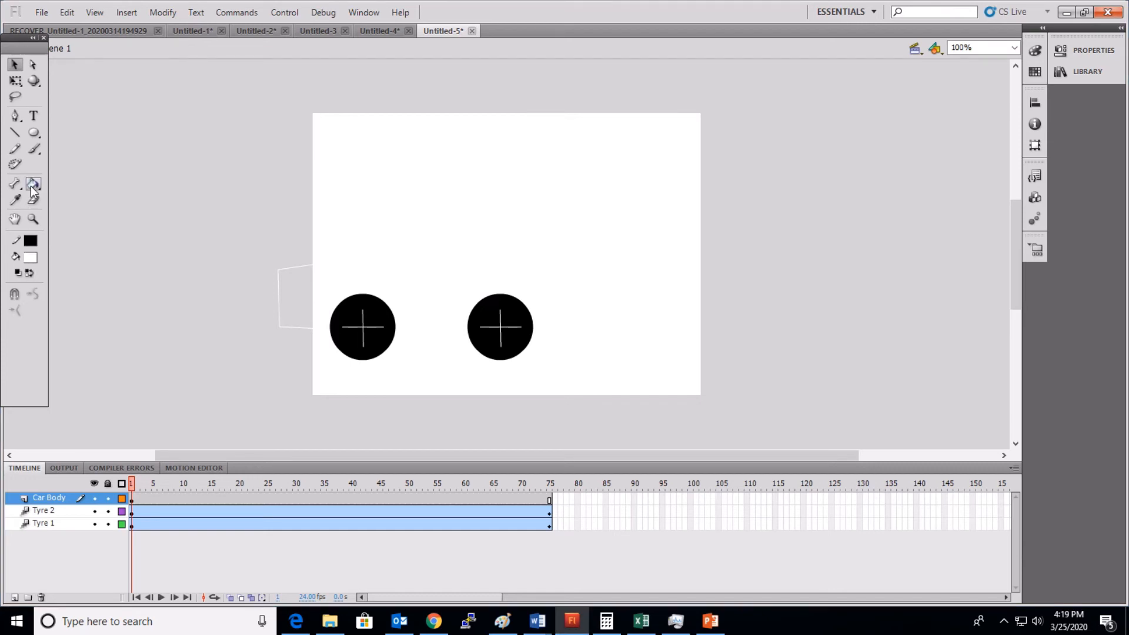
{"action": "left_click", "coordinate": [304, 283]}
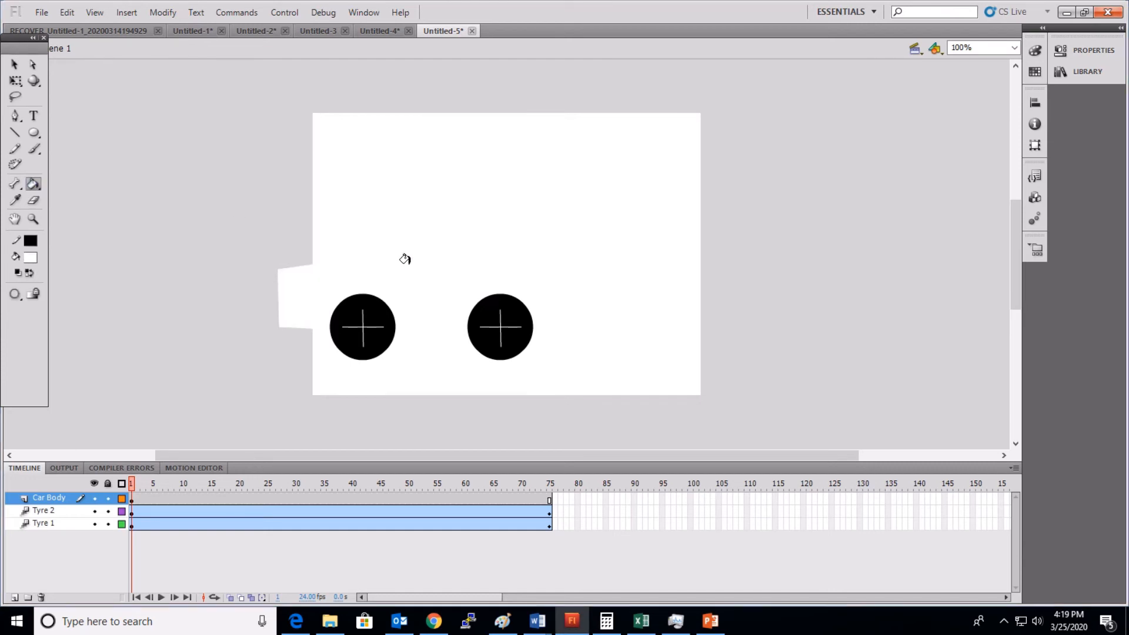
Change the fill colour to dark red and apply it to the car body.
{"action": "left_click", "coordinate": [27, 255]}
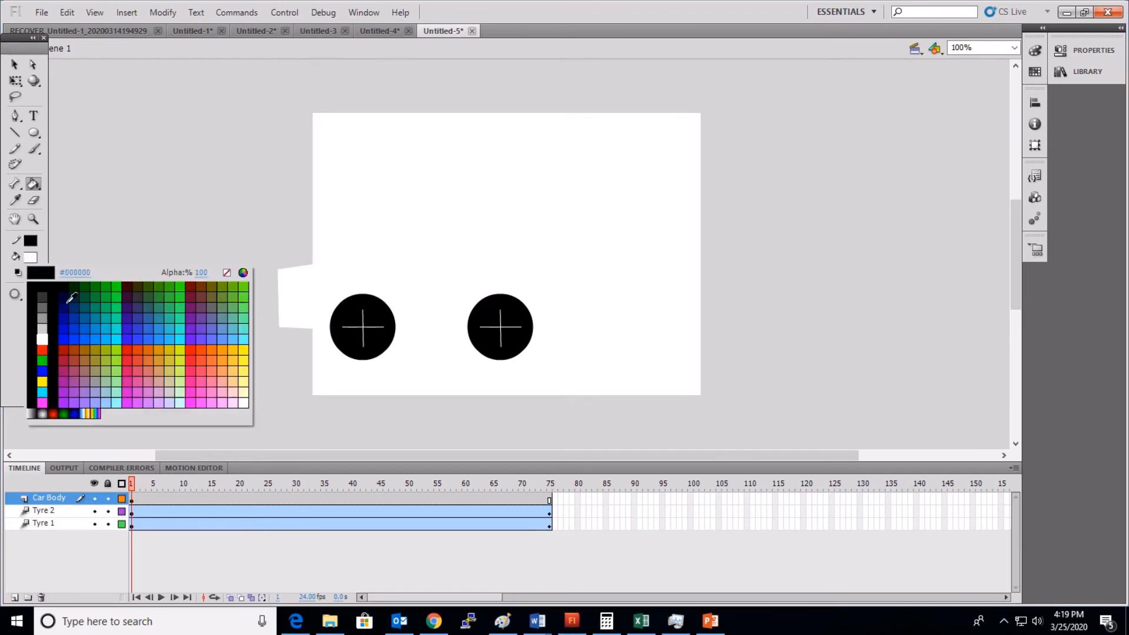
{"action": "left_click", "coordinate": [66, 351]}
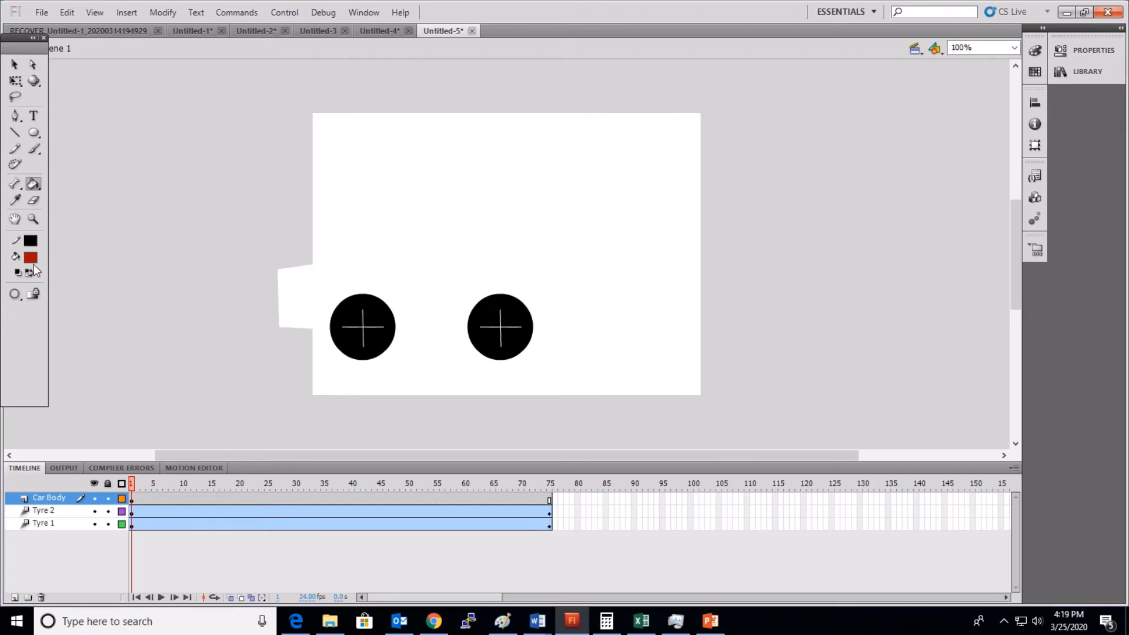
{"action": "left_click", "coordinate": [307, 297]}
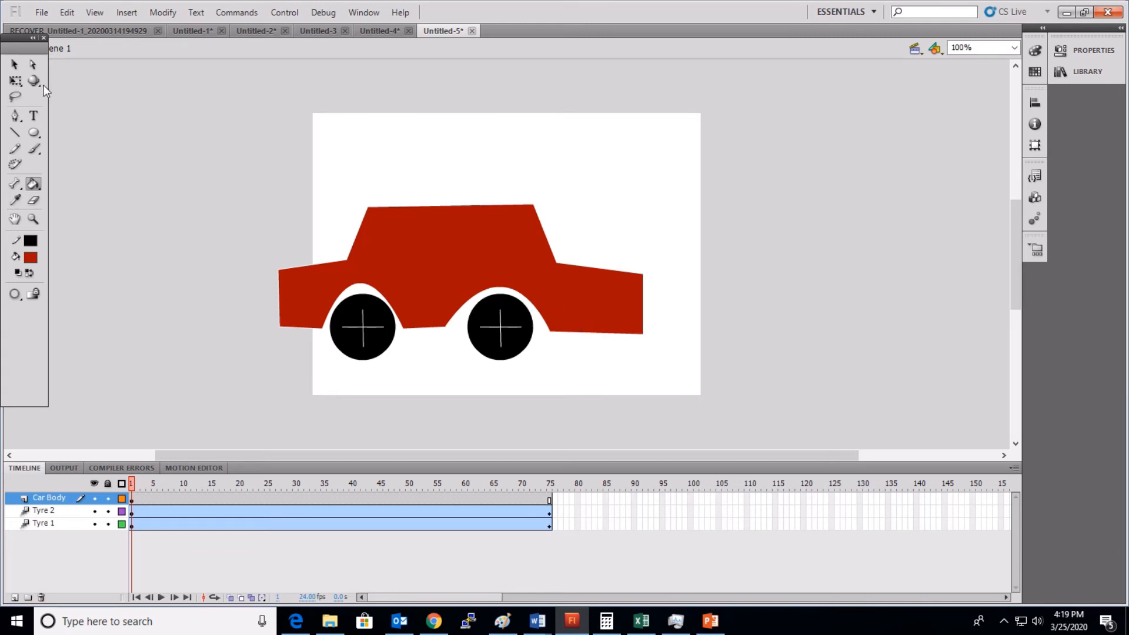
Try to delete the stray line at the corner of the front wheel arch using the Subselection tool.
{"action": "left_click", "coordinate": [37, 65]}
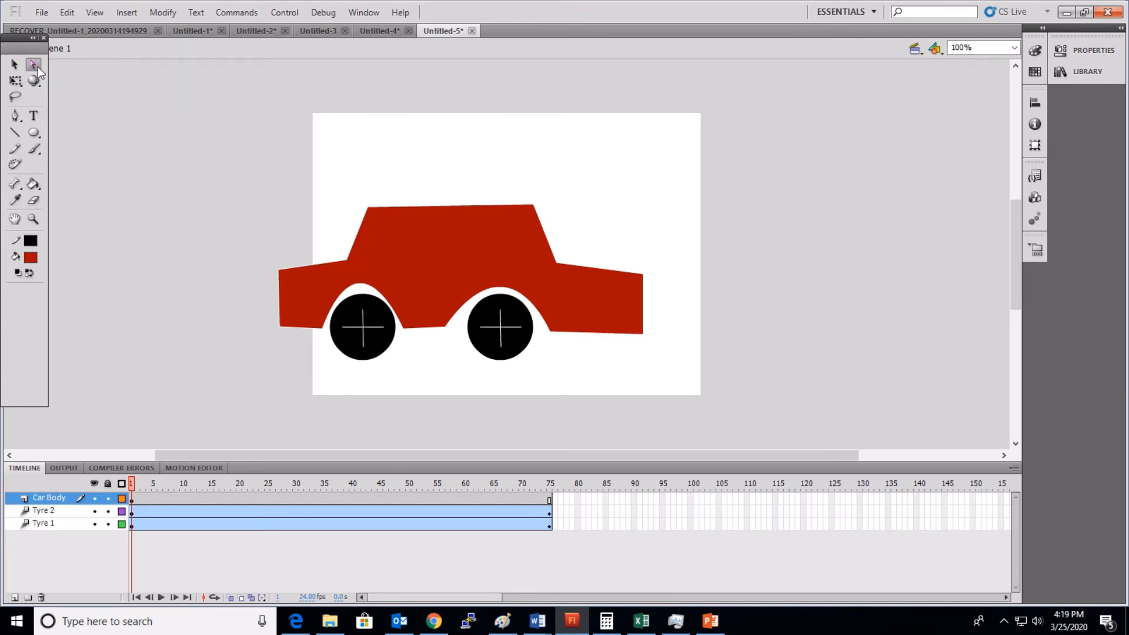
{"action": "left_click", "coordinate": [446, 327]}
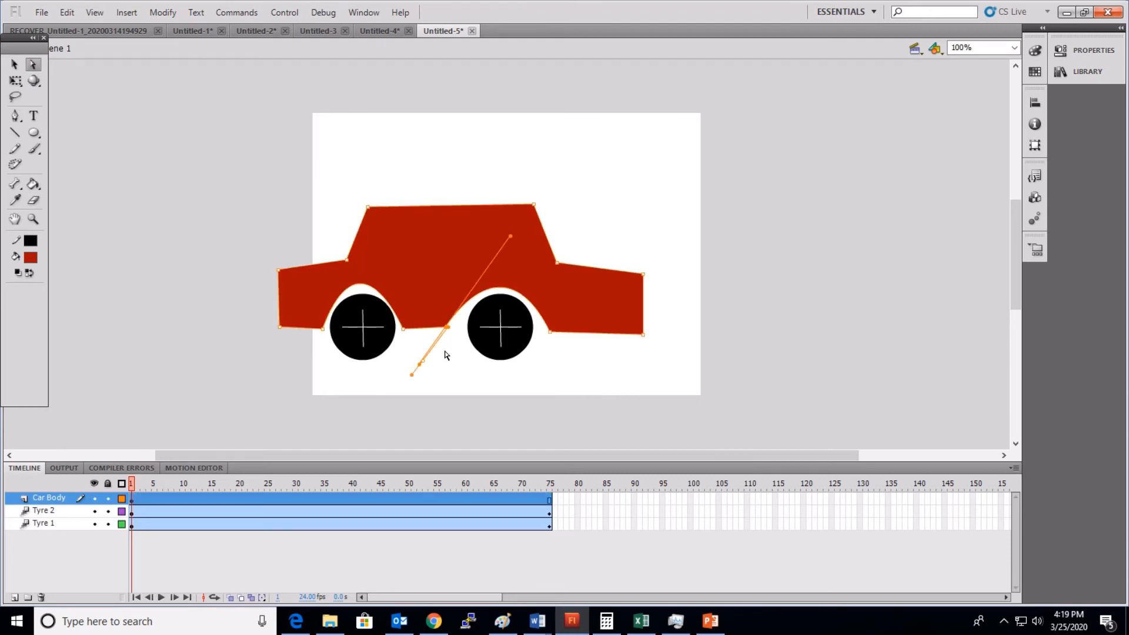
{"action": "key", "text": "Delete"}
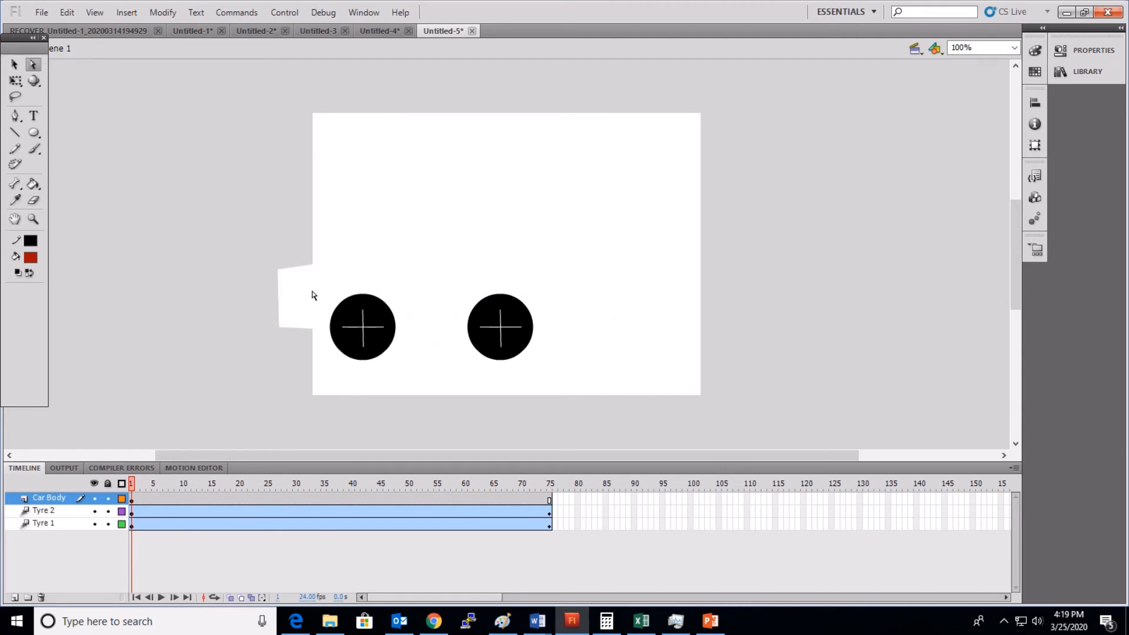
Refill the car body with dark red using the Paint Bucket and play the timeline.
{"action": "left_click", "coordinate": [34, 132]}
{"action": "left_click", "coordinate": [33, 184]}
{"action": "left_click", "coordinate": [423, 279]}
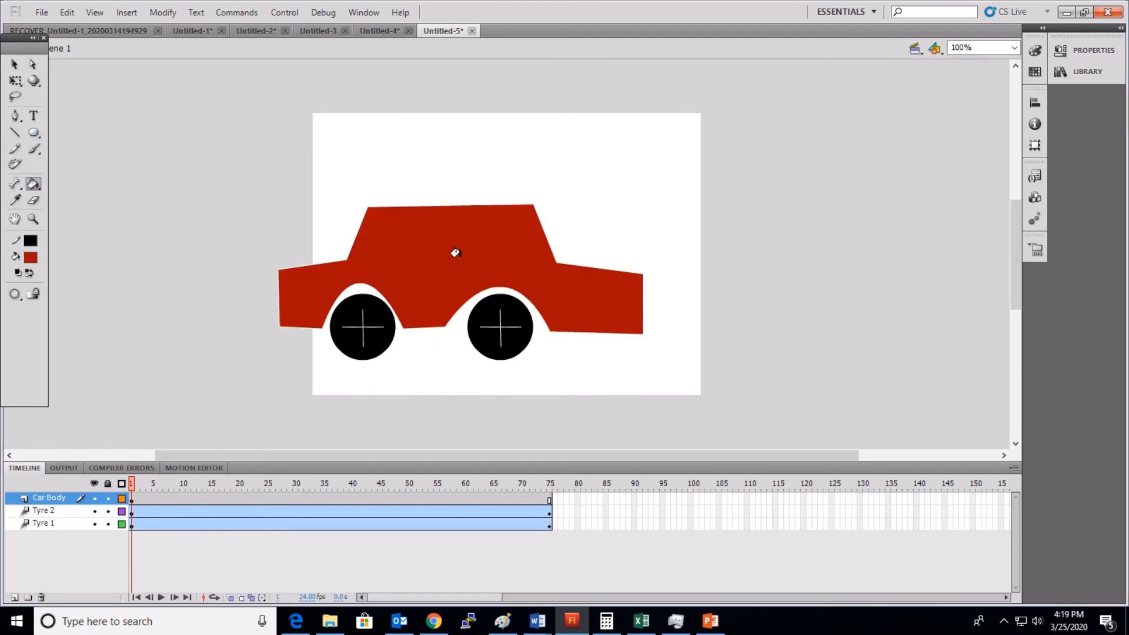
{"action": "left_click", "coordinate": [14, 64]}
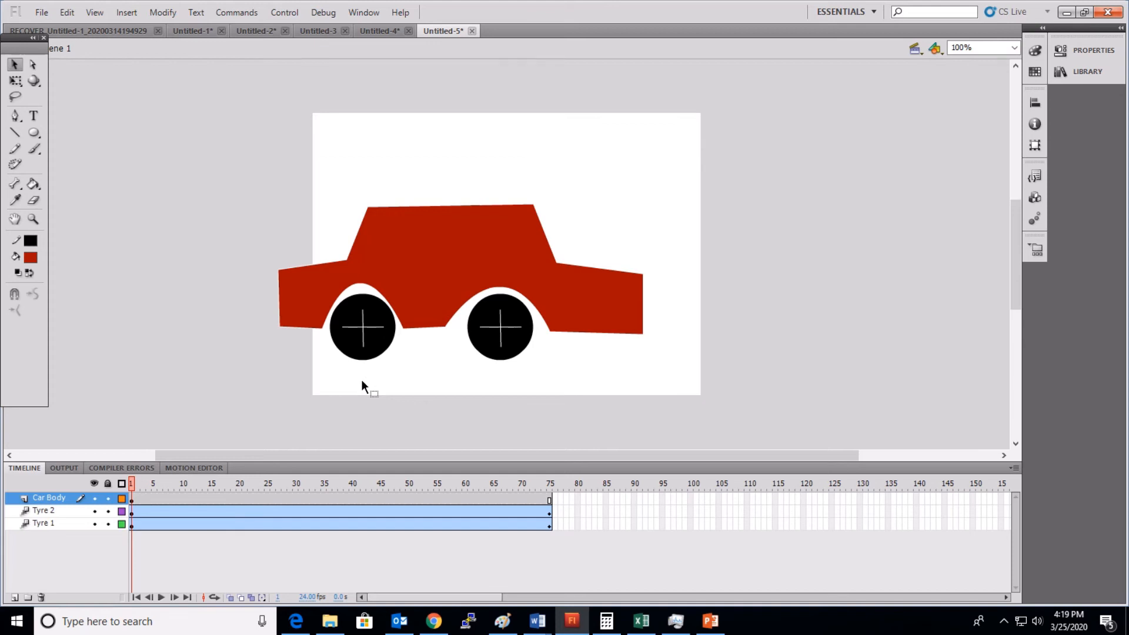
{"action": "left_click", "coordinate": [164, 596]}
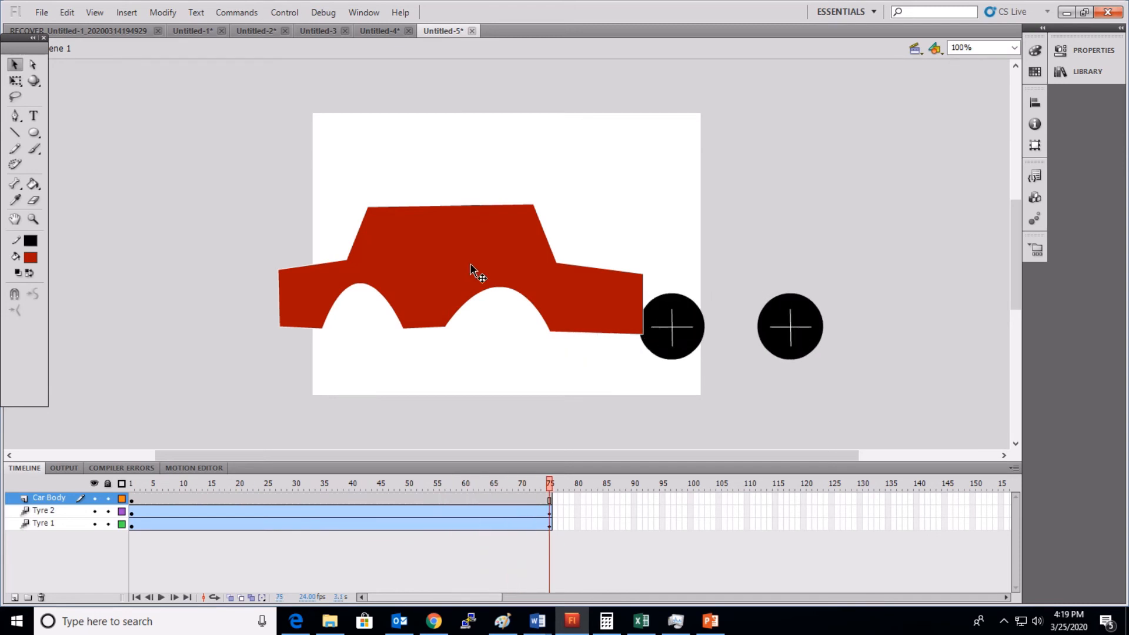
Insert a keyframe at frame 75 of the Car Body layer and move the body right over the wheels' end position.
{"action": "left_click", "coordinate": [133, 500]}
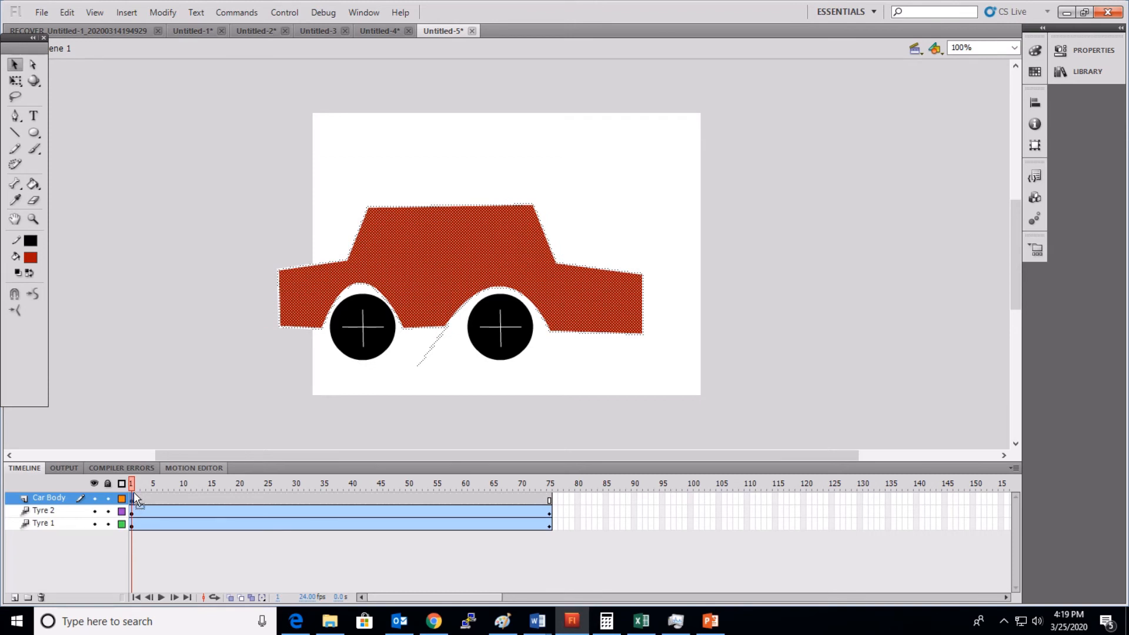
{"action": "right_click", "coordinate": [549, 502]}
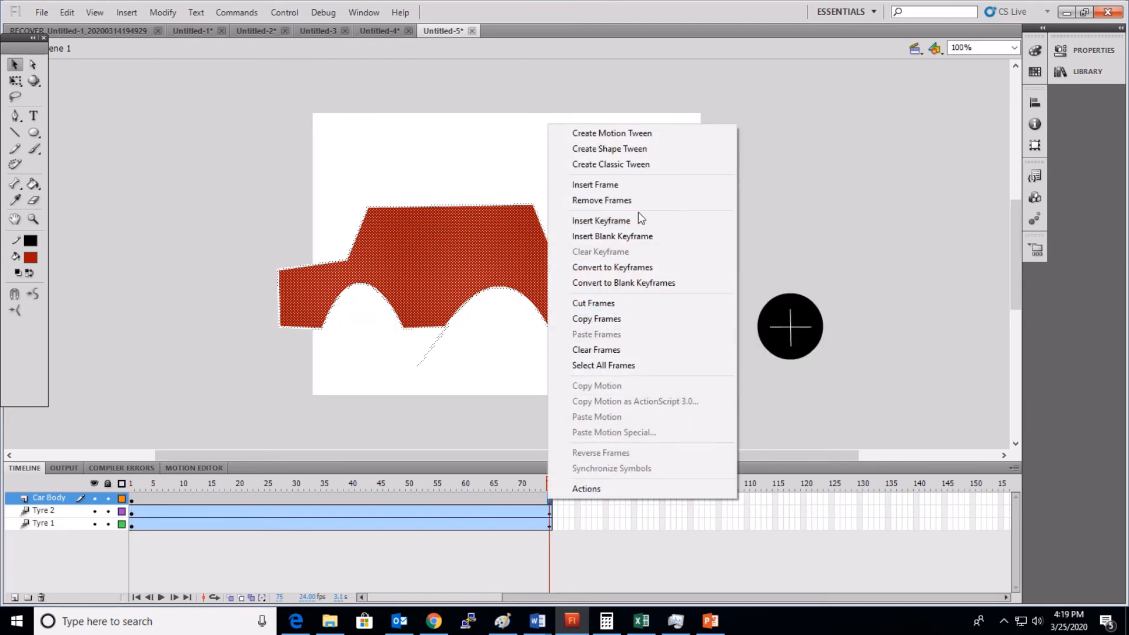
{"action": "left_click", "coordinate": [623, 226]}
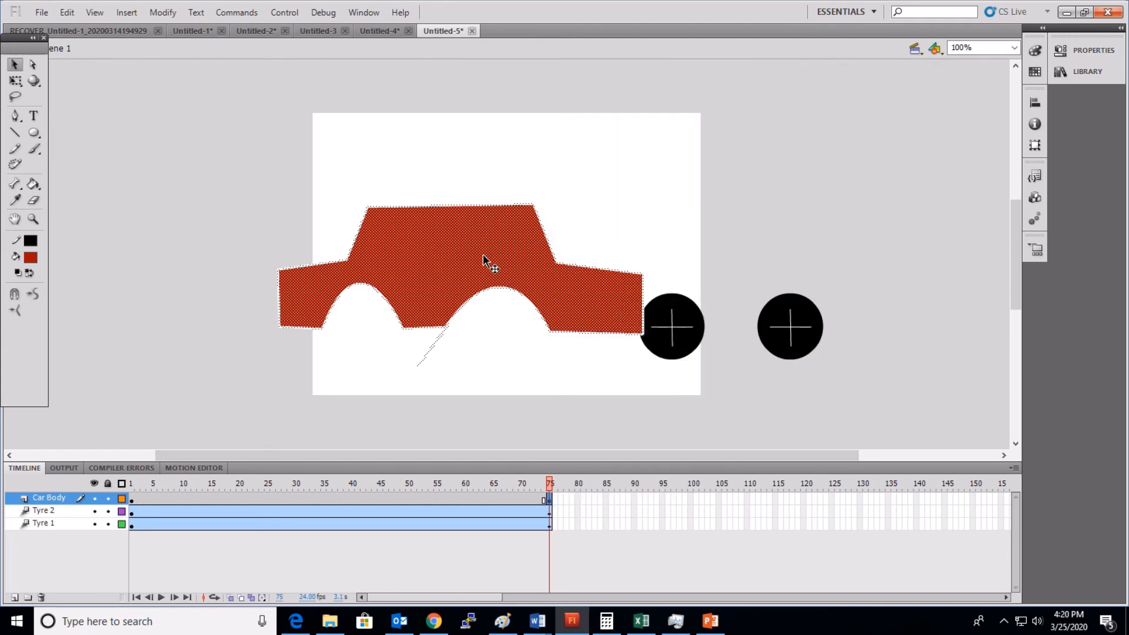
{"action": "left_click_drag", "start_coordinate": [484, 259], "coordinate": [792, 252]}
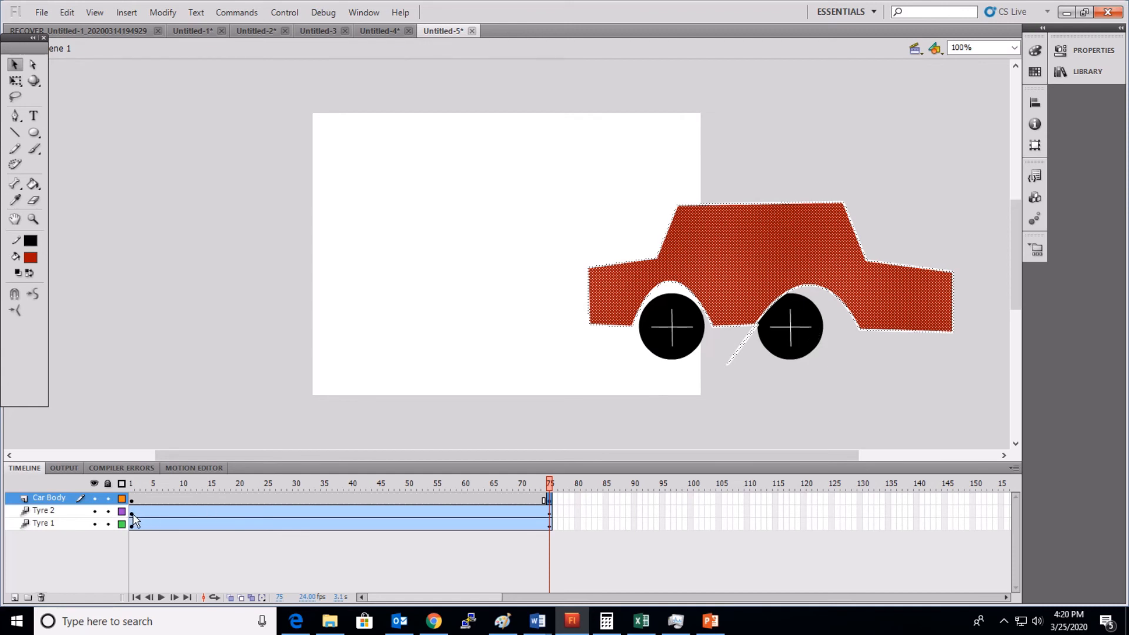
On the Tyre 2 layer, shift the second wheel at frame 75 slightly right into the front wheel arch.
{"action": "left_click", "coordinate": [44, 511]}
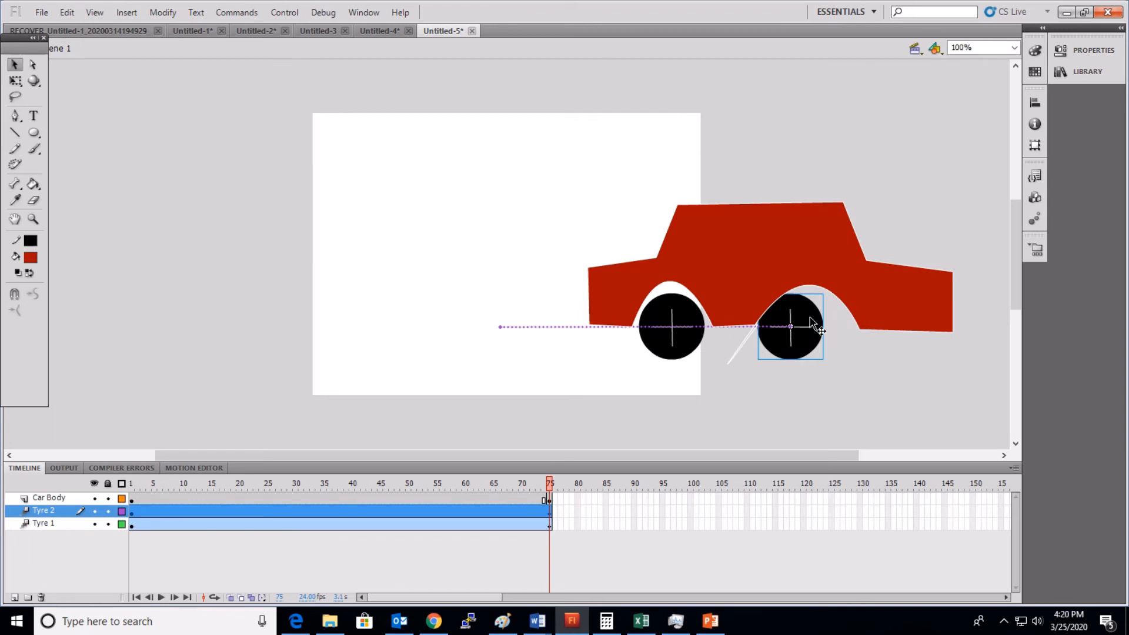
{"action": "left_click_drag", "start_coordinate": [814, 317], "coordinate": [835, 320]}
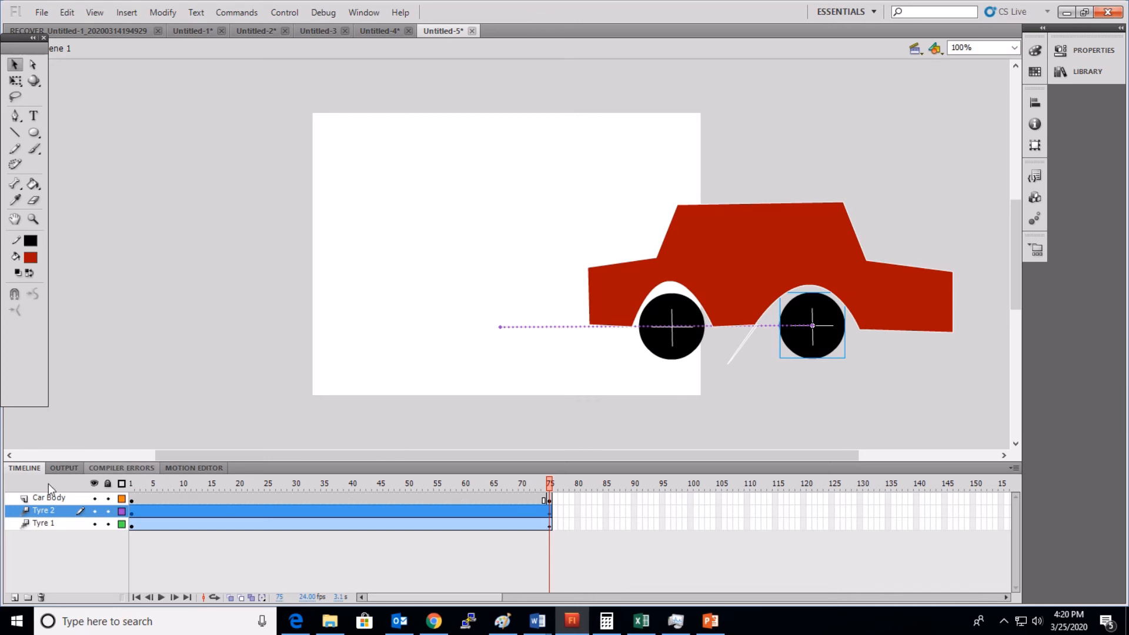
Check the car body at frames 1 and 75, and create a classic tween between the two Car Body keyframes.
{"action": "left_click", "coordinate": [59, 498]}
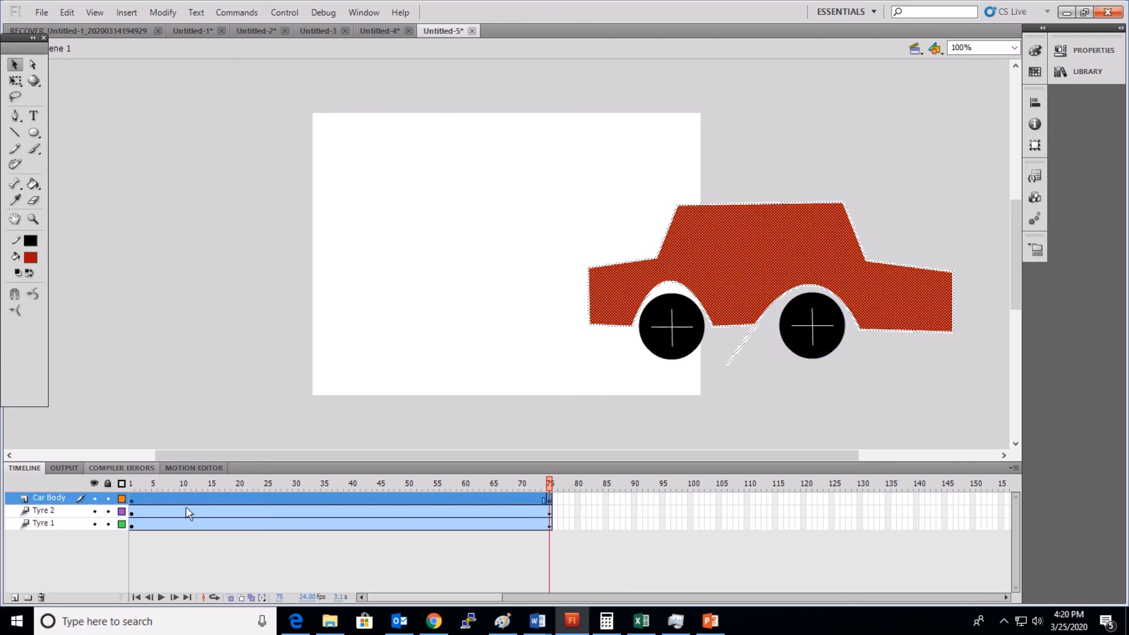
{"action": "left_click", "coordinate": [132, 500]}
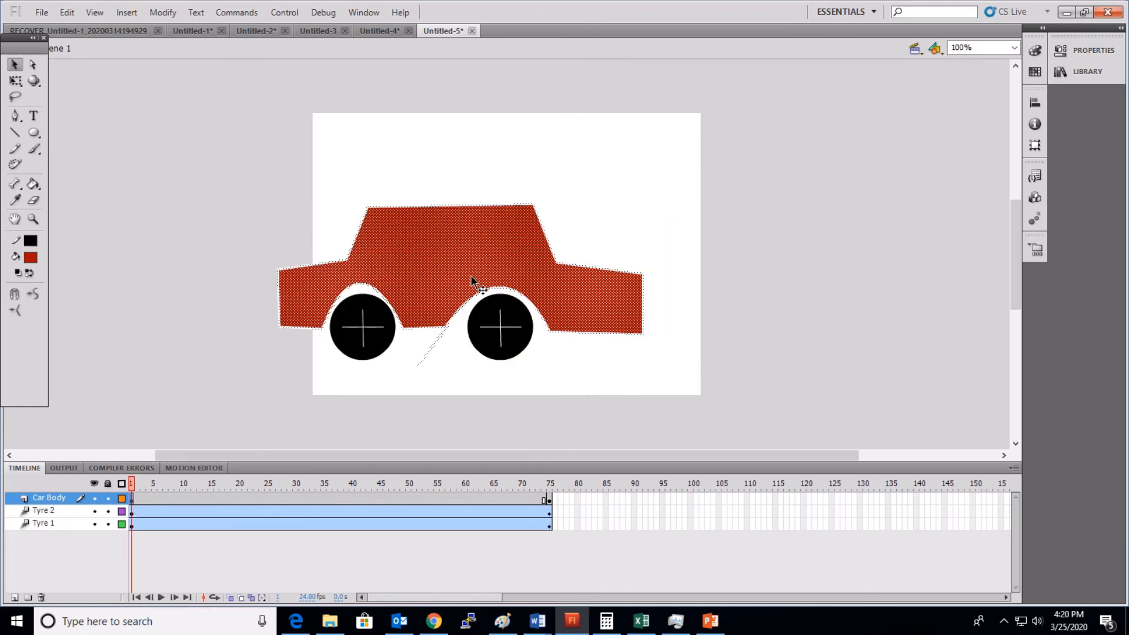
{"action": "left_click", "coordinate": [549, 500]}
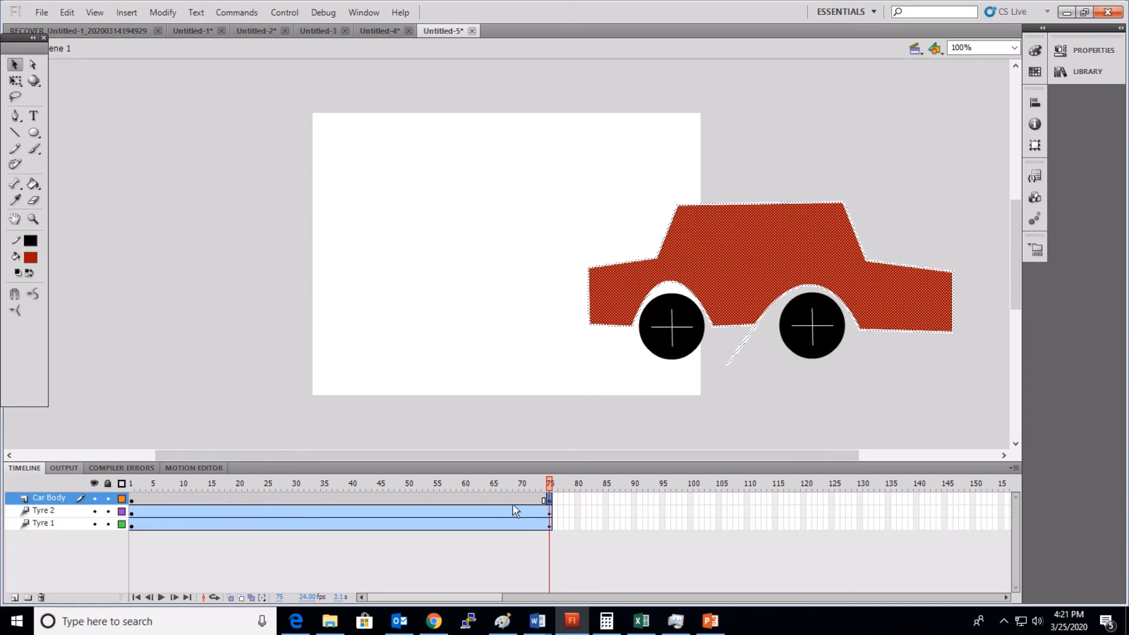
{"action": "right_click", "coordinate": [300, 499]}
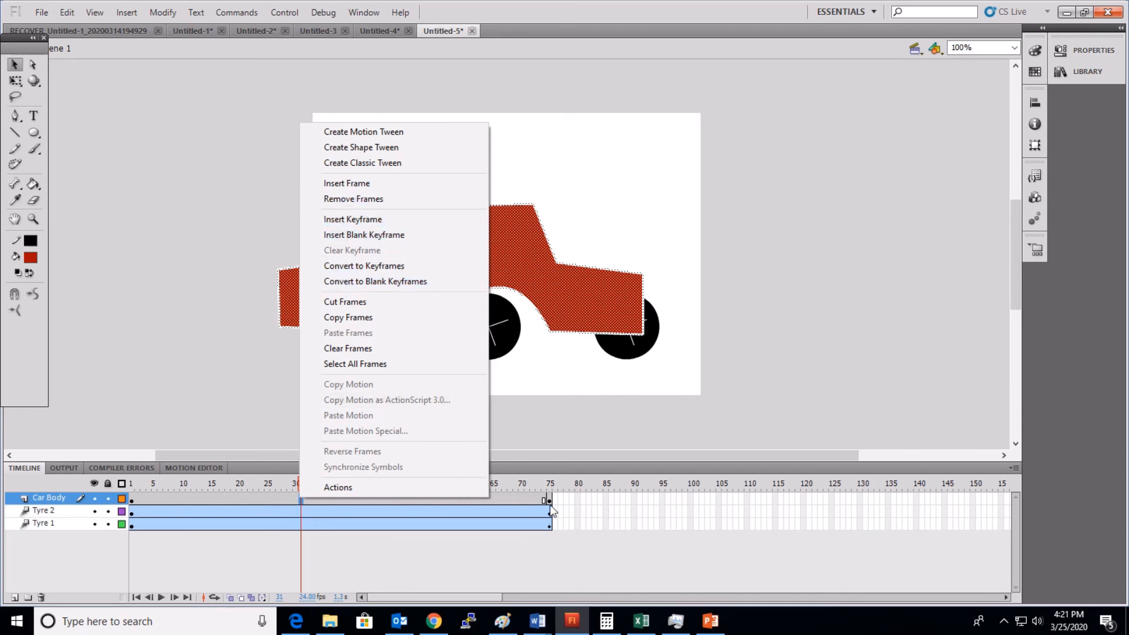
{"action": "right_click", "coordinate": [272, 500]}
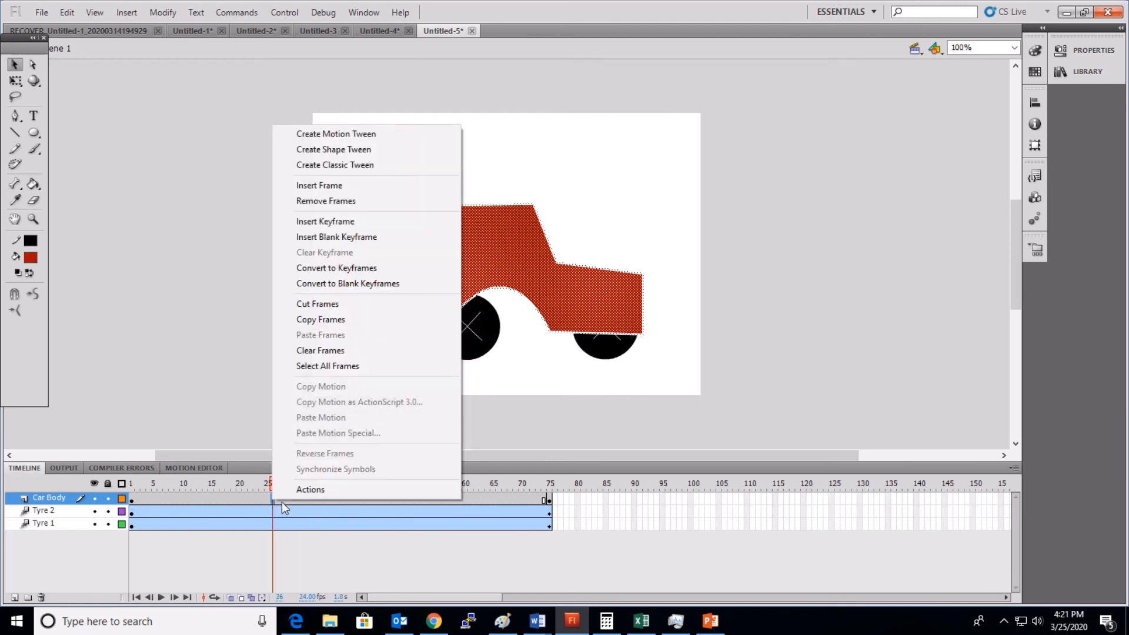
{"action": "left_click", "coordinate": [371, 165]}
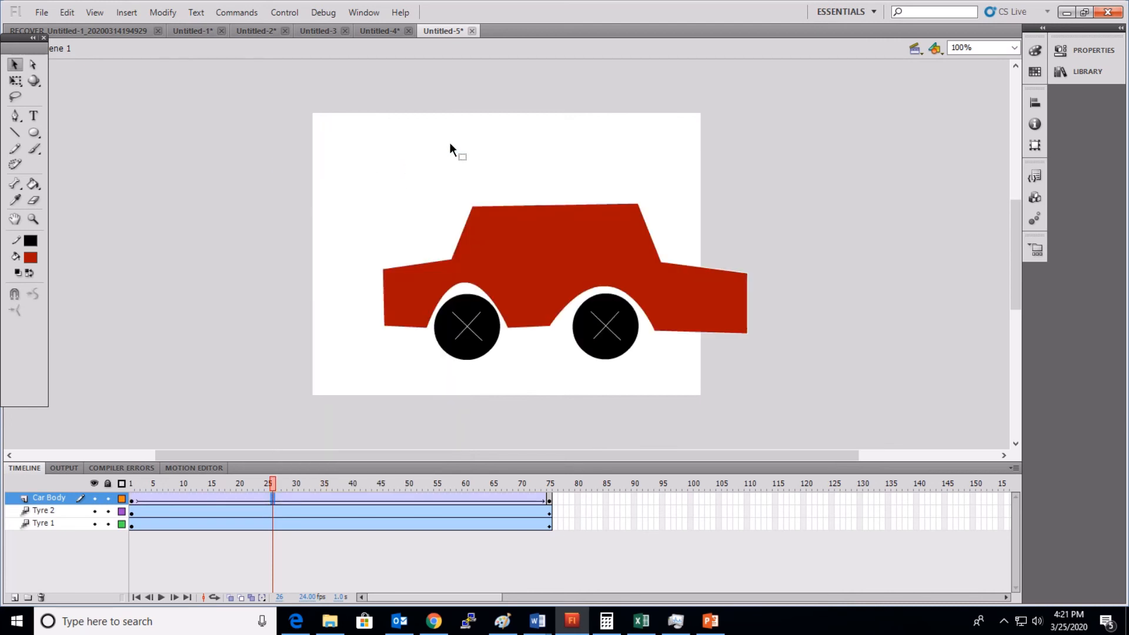
Play the car animation on the timeline, and test the movie in Flash Professional in a maximised window before closing it.
{"action": "left_click", "coordinate": [160, 597]}
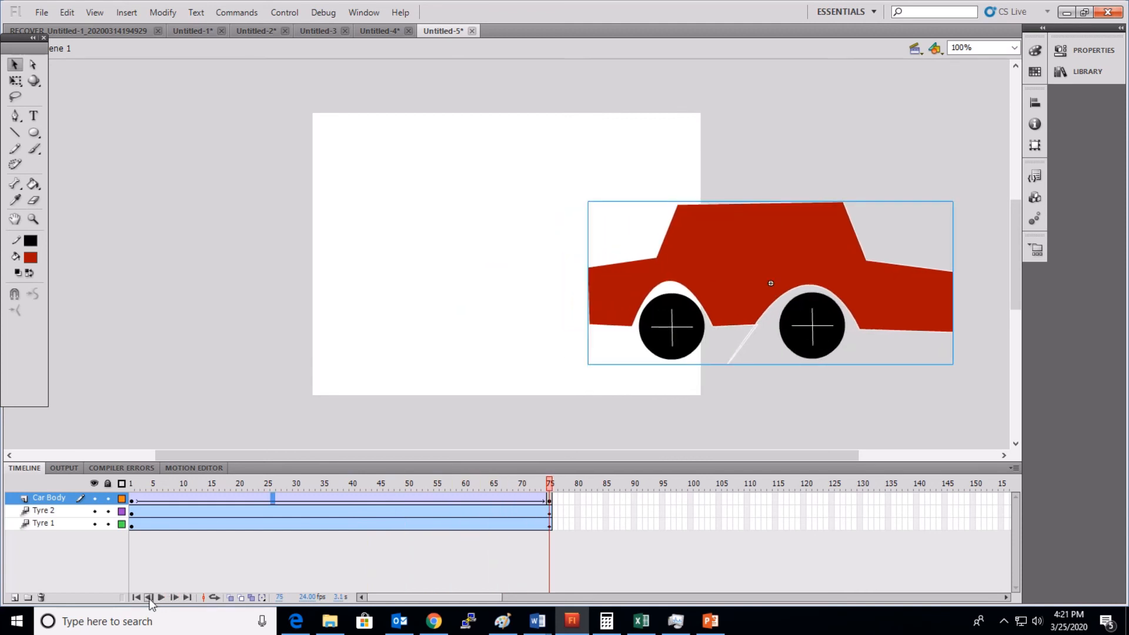
{"action": "left_click", "coordinate": [160, 598]}
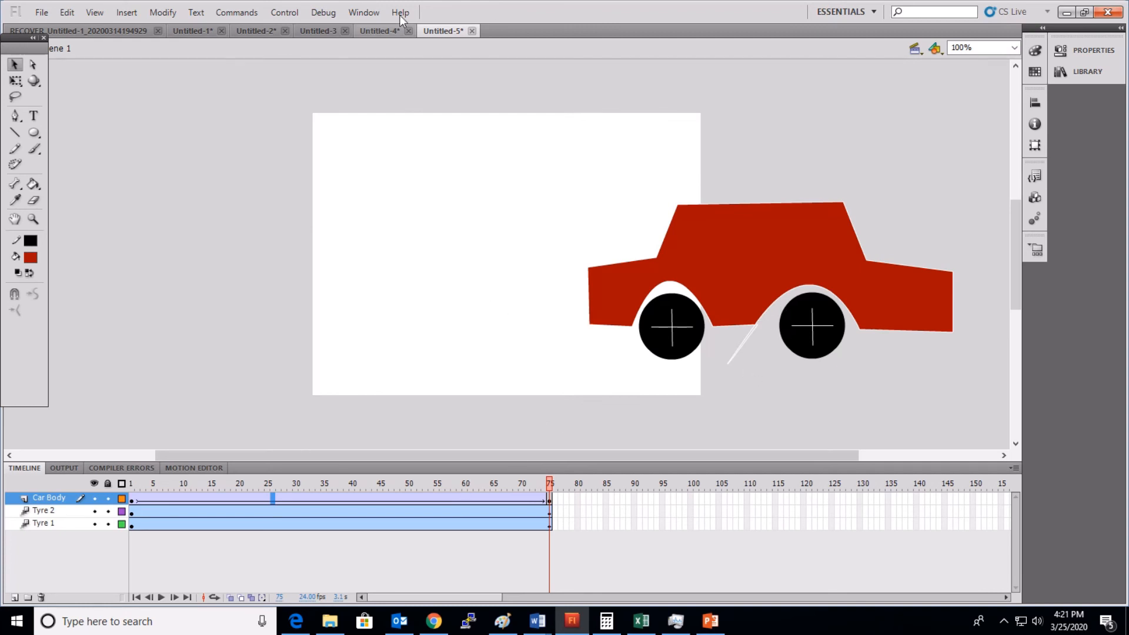
{"action": "left_click", "coordinate": [293, 12]}
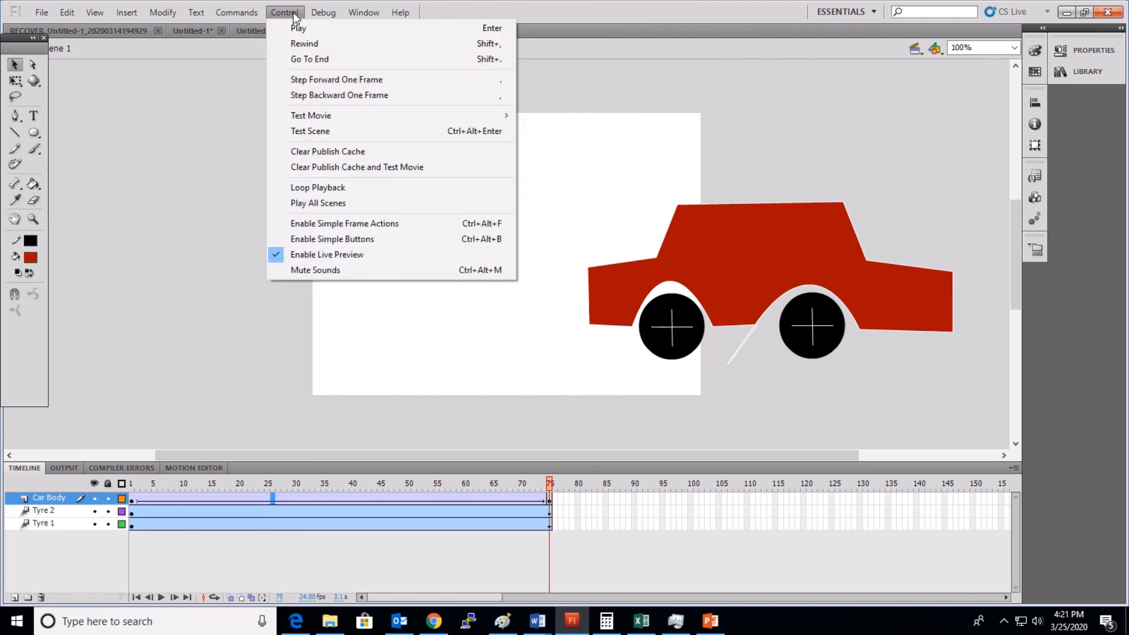
{"action": "mouse_move", "coordinate": [479, 118]}
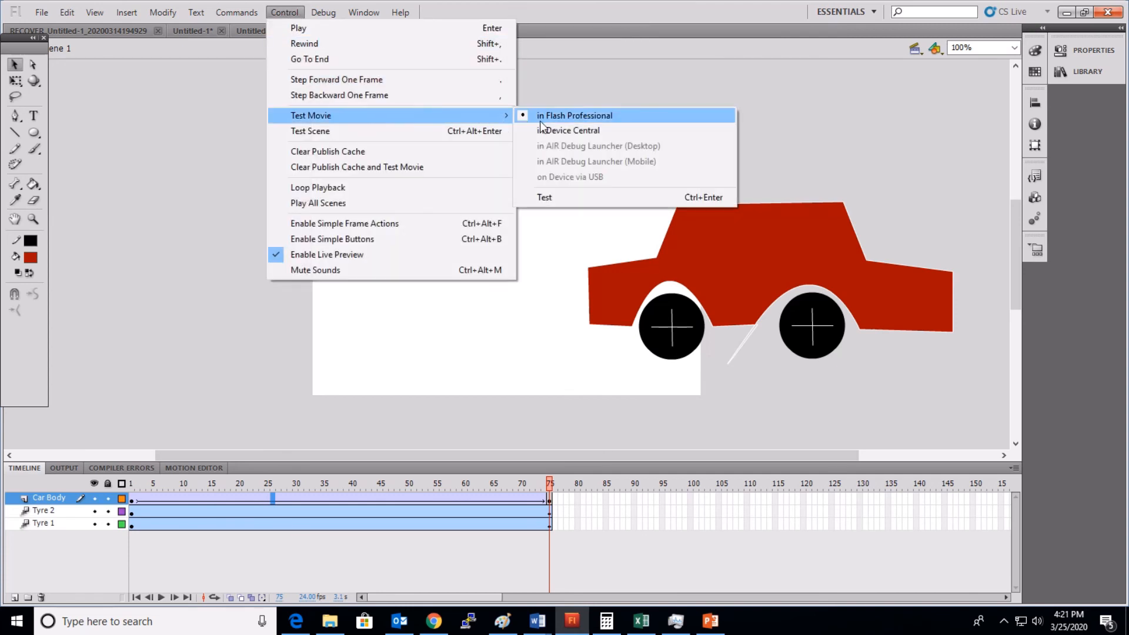
{"action": "left_click", "coordinate": [542, 116]}
{"action": "left_click", "coordinate": [710, 152]}
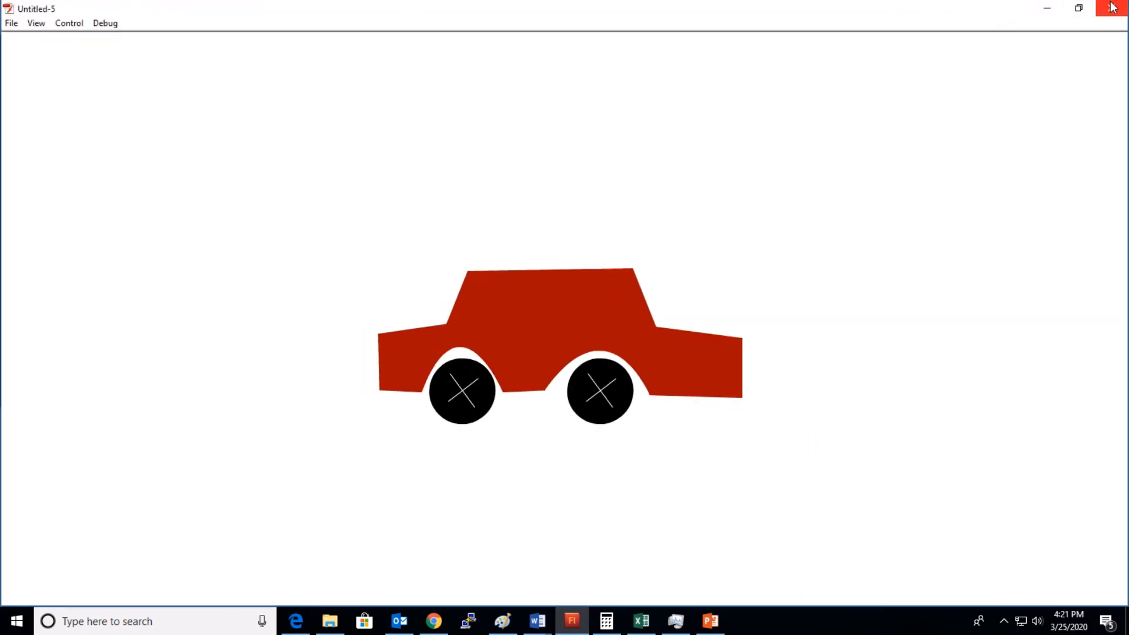
{"action": "left_click", "coordinate": [1112, 8]}
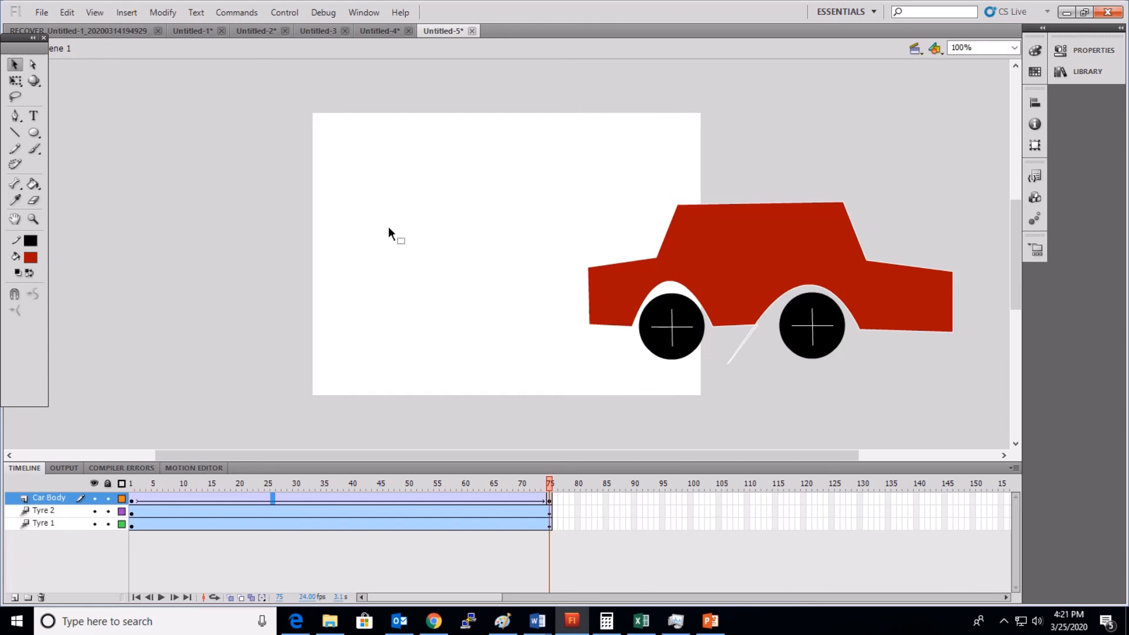
Test the movie once more, maximise the preview window to watch the whole car, and close it.
{"action": "key", "text": "ctrl+Return"}
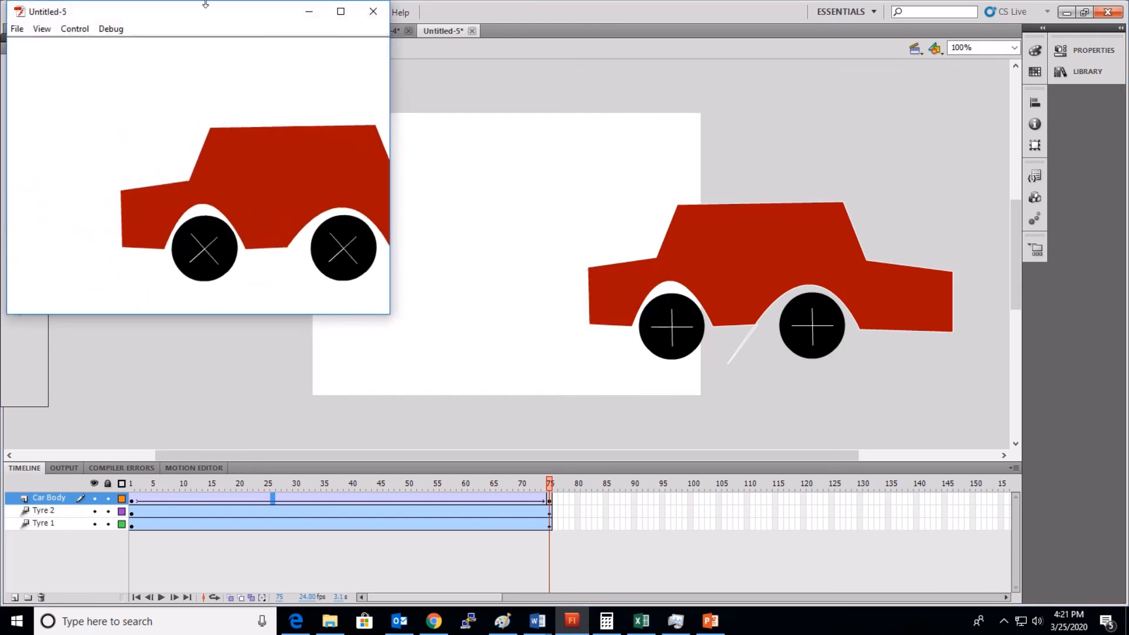
{"action": "left_click", "coordinate": [340, 12]}
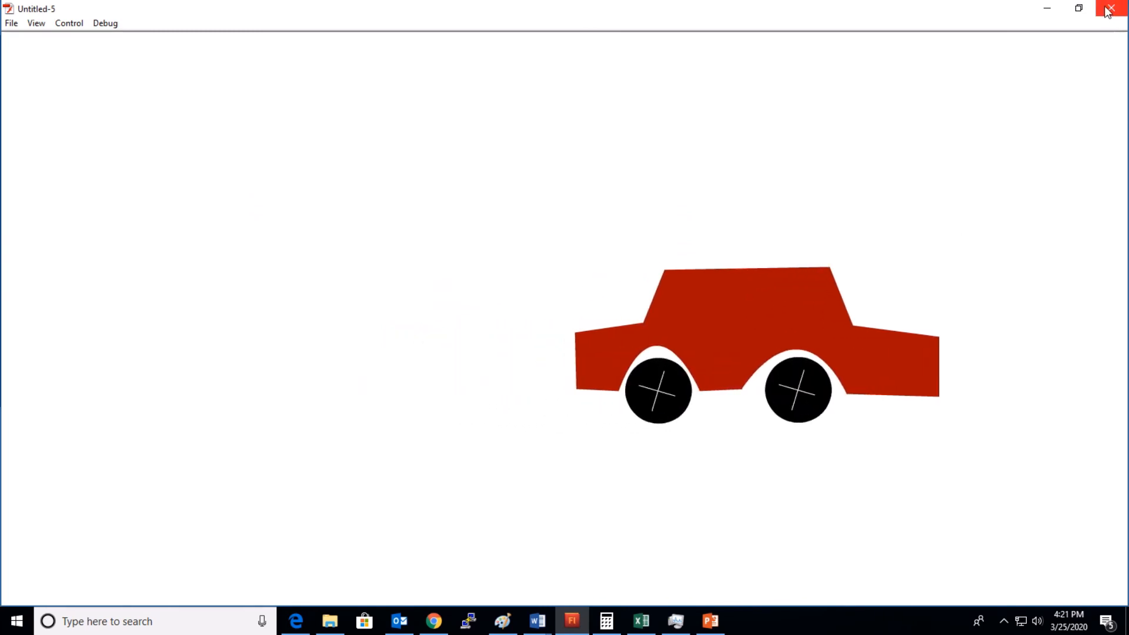
{"action": "left_click", "coordinate": [1110, 8]}
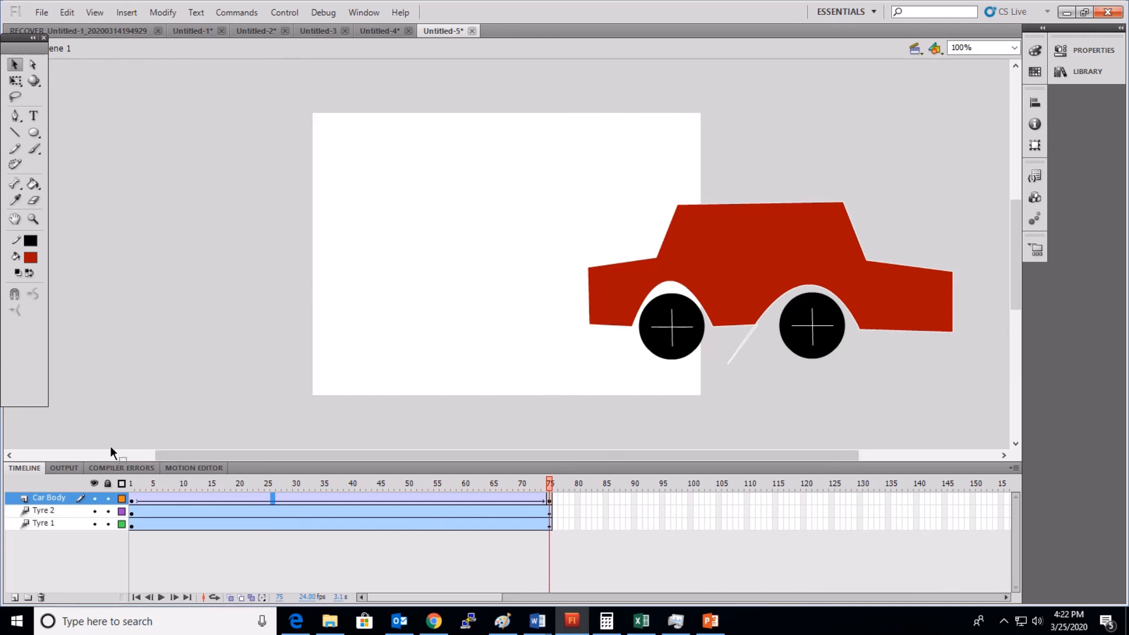
Select the Car Body layer's keyframe at frame 1 and review its label and tweening properties.
{"action": "left_click", "coordinate": [133, 499]}
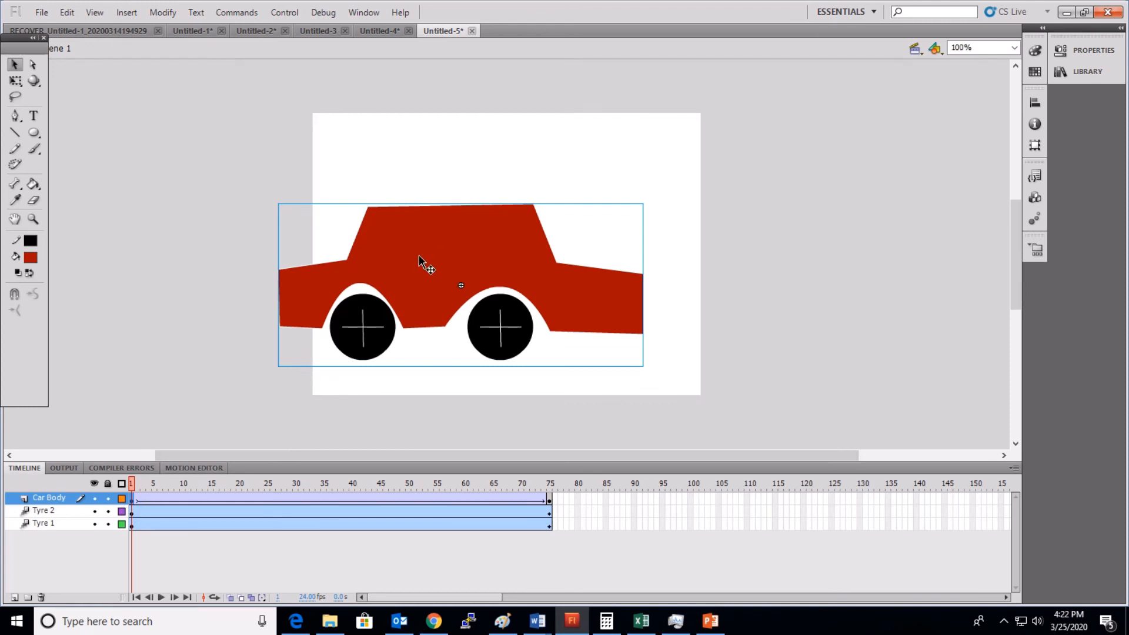
{"action": "left_click", "coordinate": [1094, 51]}
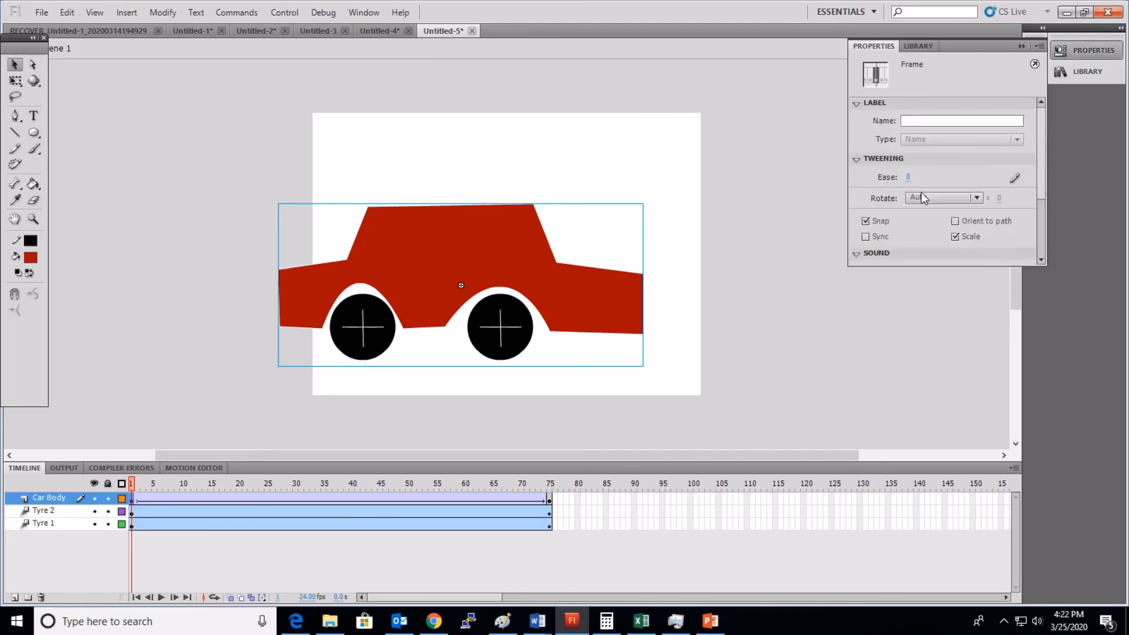
{"action": "left_click", "coordinate": [852, 101]}
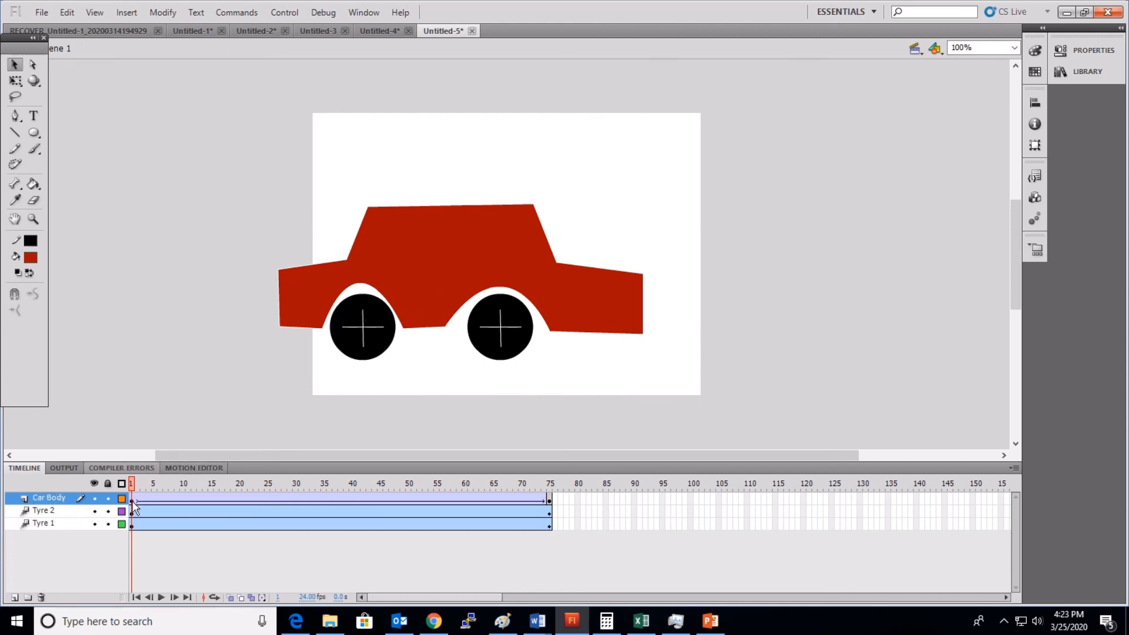
View the frame commands available at frame 55 of the Car Body tween, and switch to the PowerPoint presentation listing the tween types.
{"action": "right_click", "coordinate": [439, 495]}
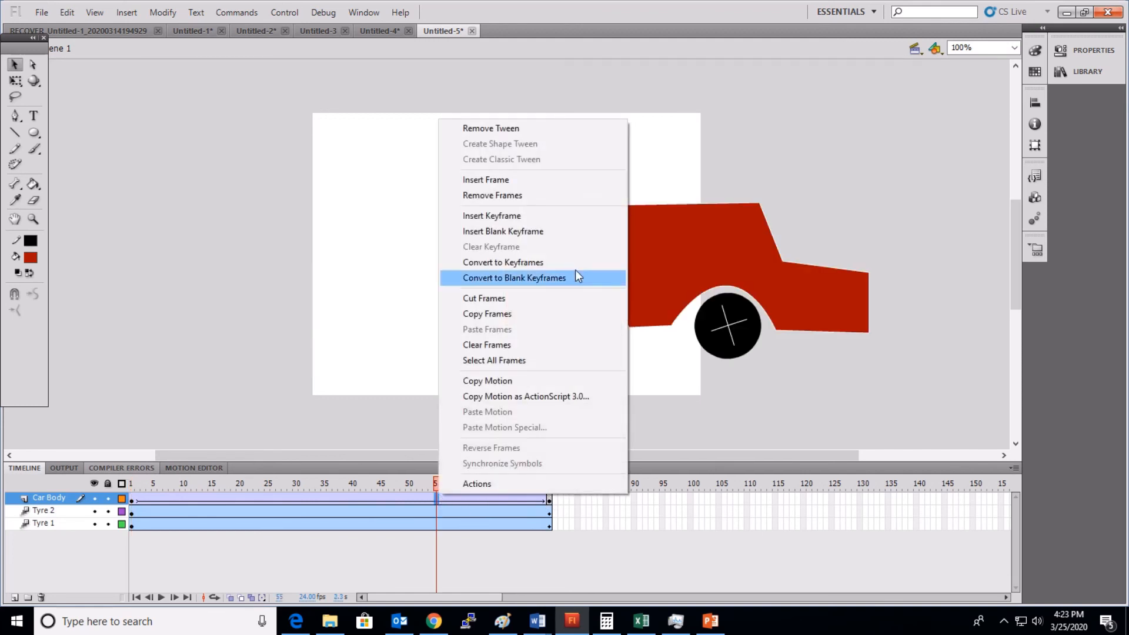
{"action": "left_click", "coordinate": [744, 409]}
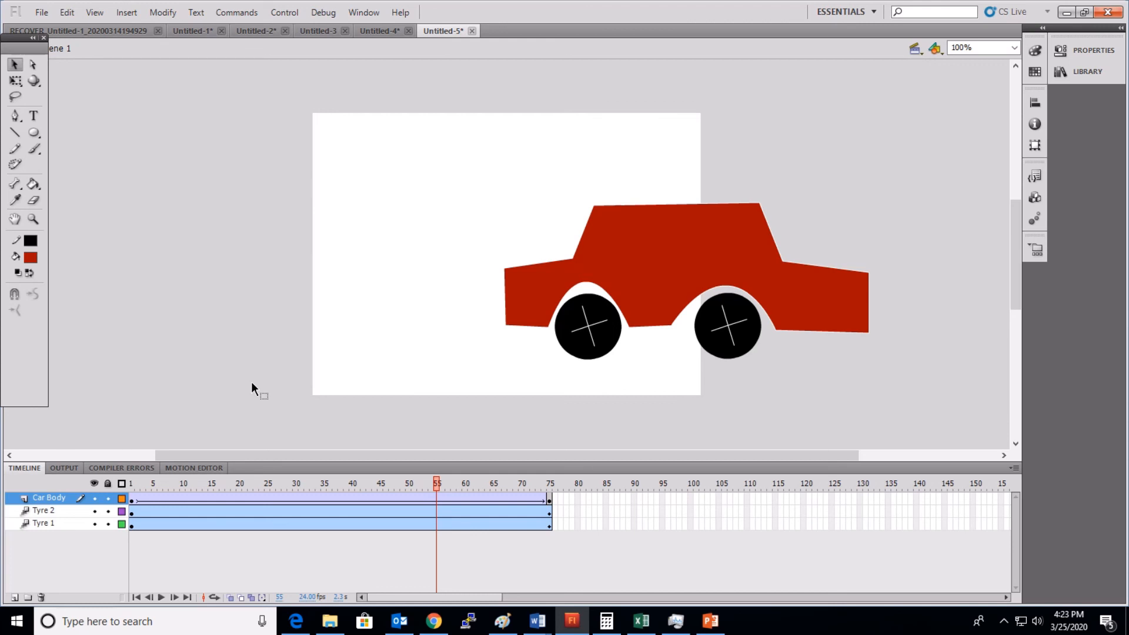
{"action": "left_click", "coordinate": [711, 621]}
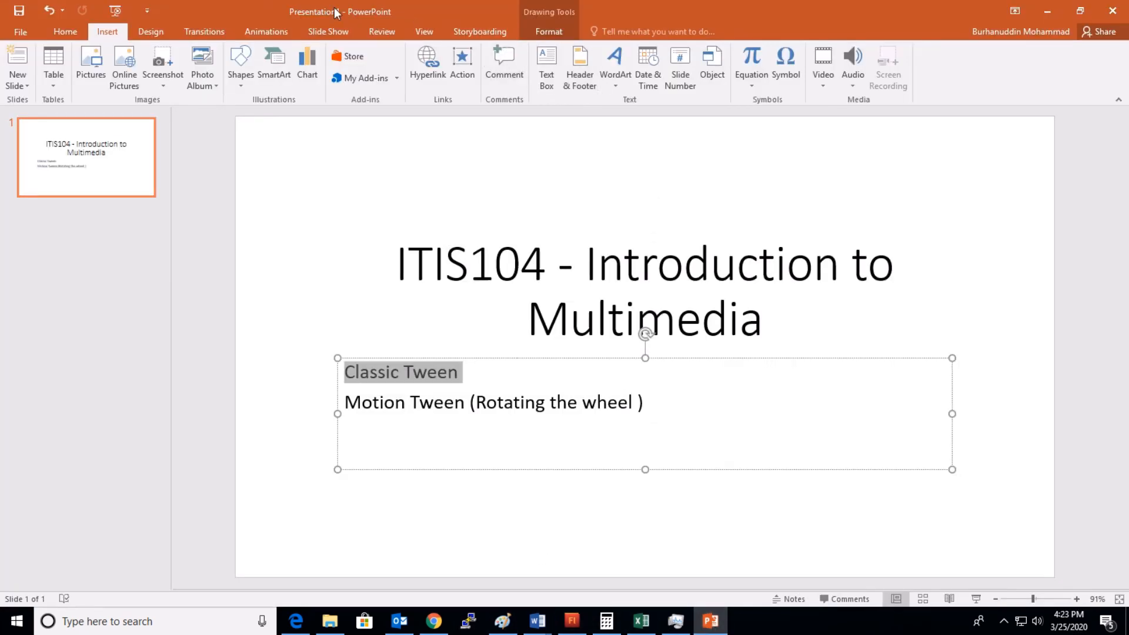